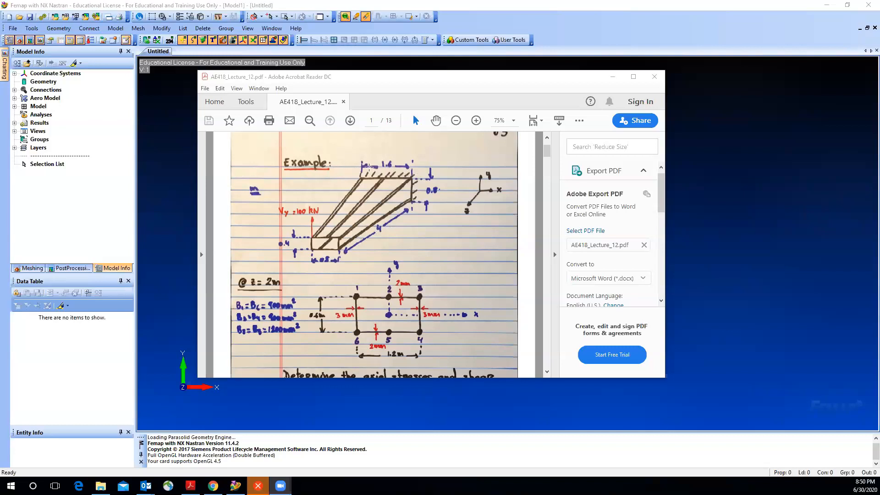
Examine the tapered box beam's dimensions and axes in the lecture PDF, then put the document away.
click(555, 255)
scroll(554, 245, down, 1)
scroll(553, 245, up, 1)
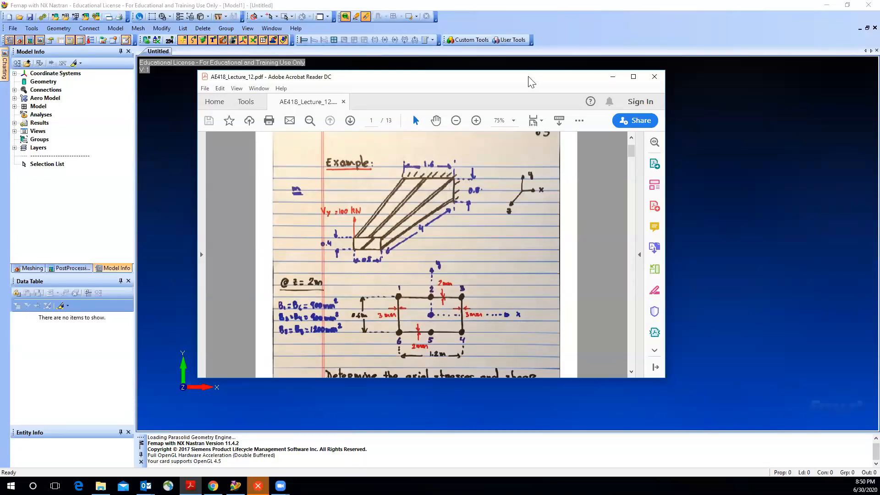
drag(531, 82, 698, 80)
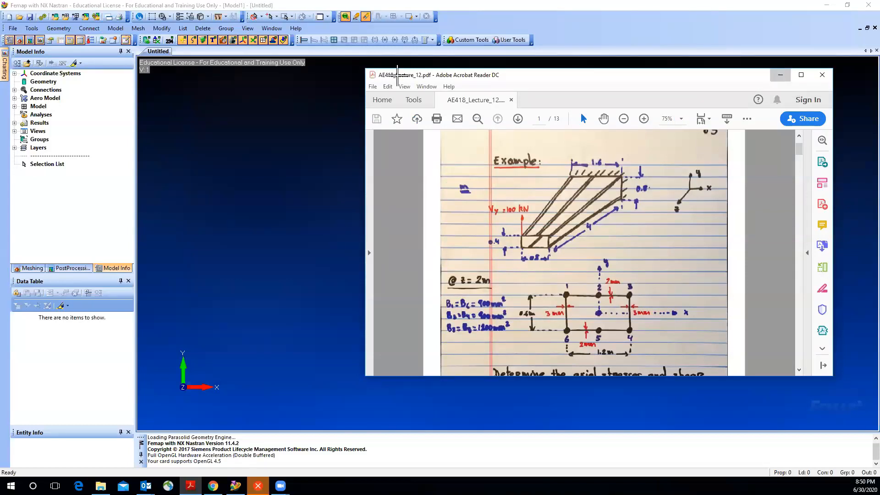
click(778, 76)
Create a geometry point at X 0, Y 400, Z 0.
click(55, 28)
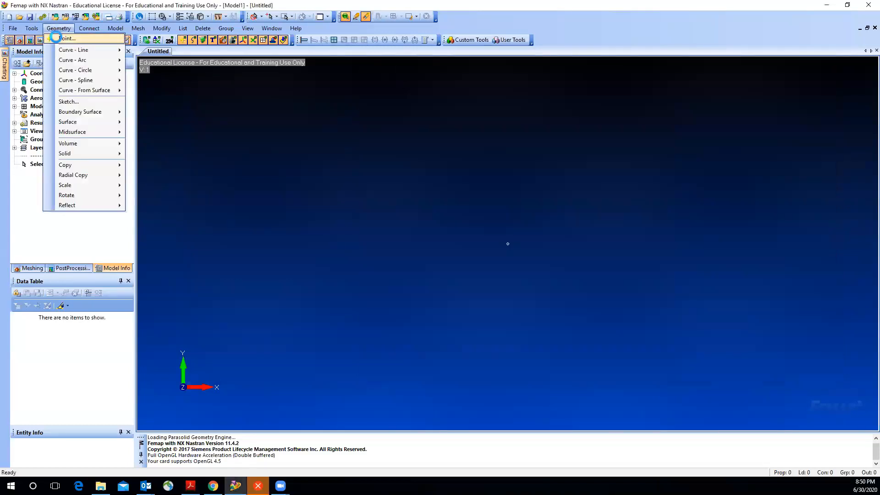
click(57, 37)
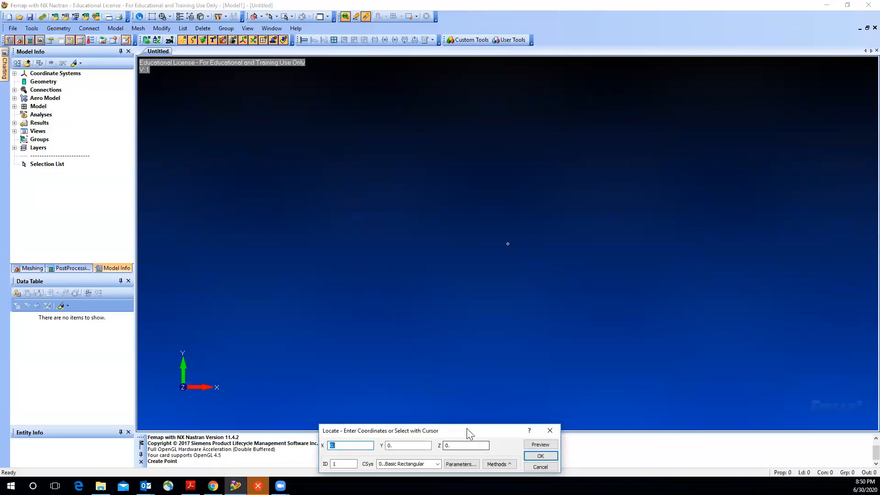
drag(466, 429, 475, 132)
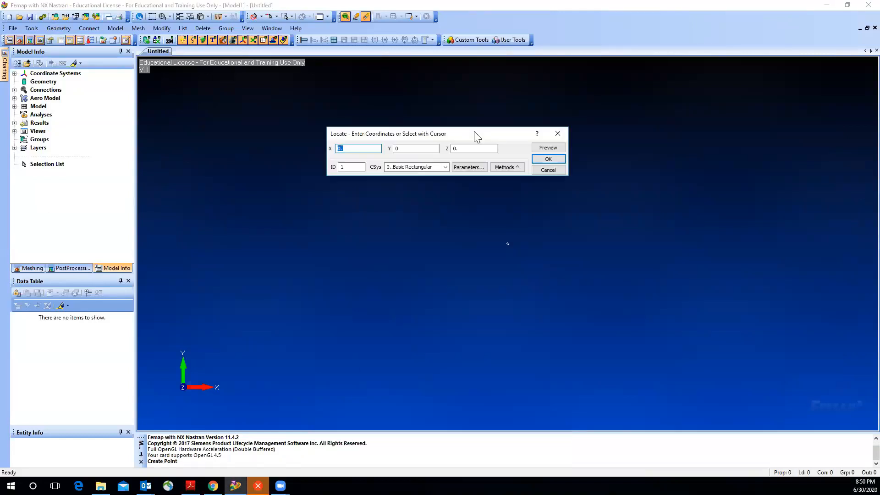
click(403, 148)
text(400)
click(539, 159)
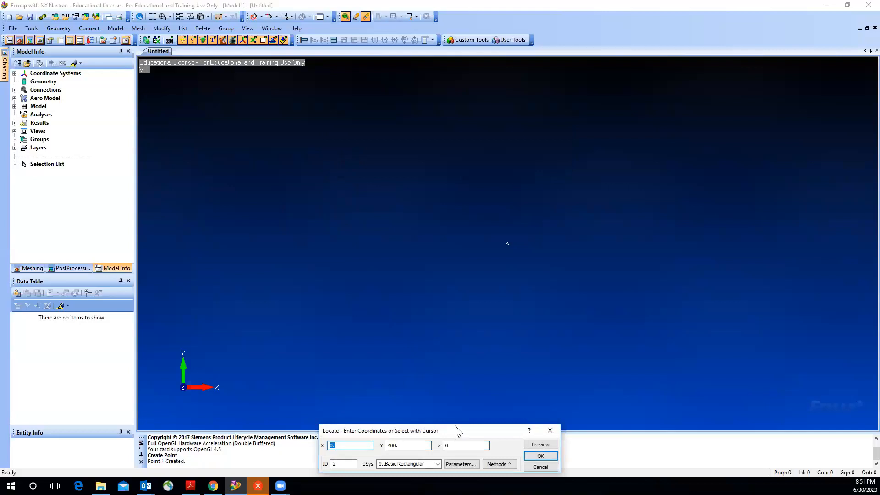
Create the two upper corner points of the root section at (800, 400, 0) and (-800, 400, 0).
drag(457, 431, 452, 152)
text(800)
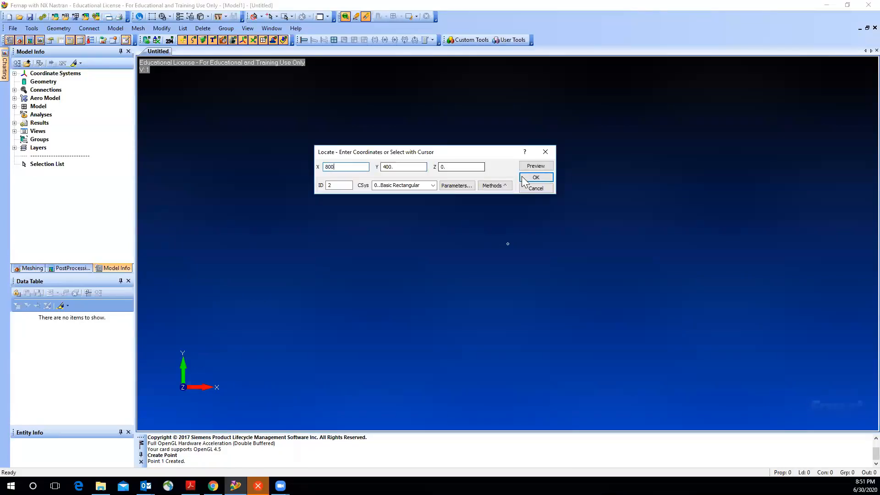
click(536, 177)
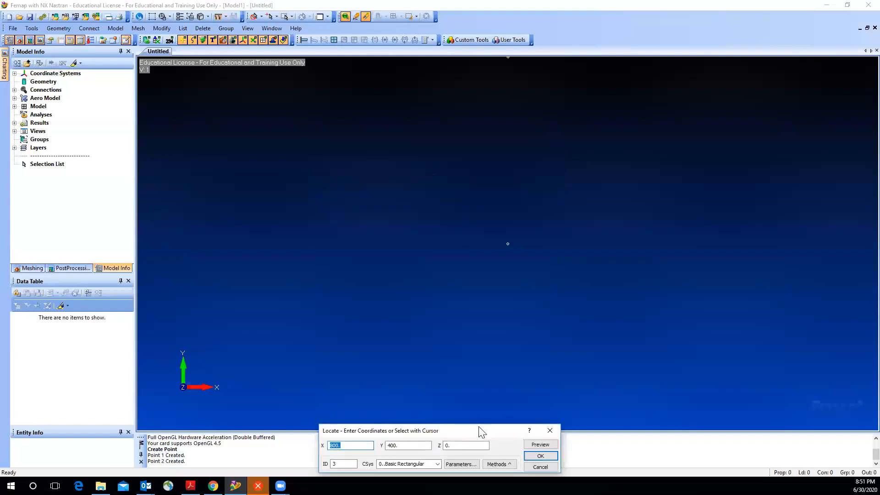
drag(447, 433, 428, 121)
click(312, 132)
text(-)
click(522, 142)
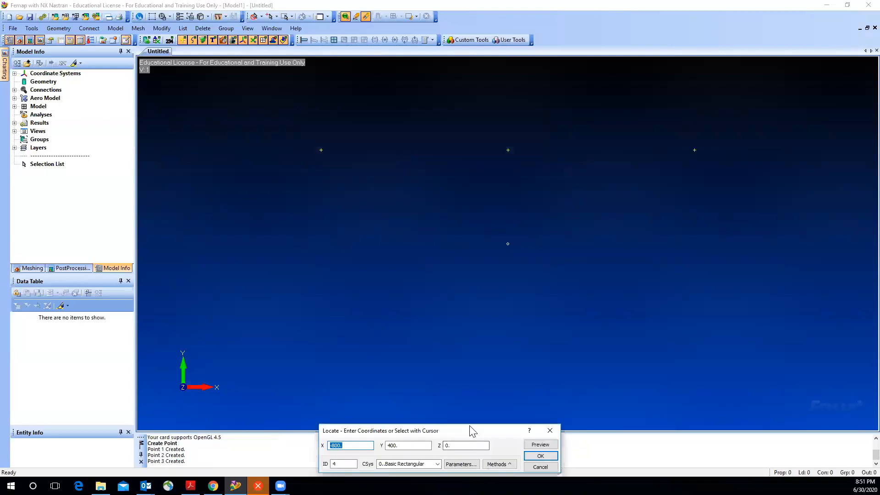
Create a lower corner point of the root section at (-800, -400, 0).
drag(472, 431, 435, 205)
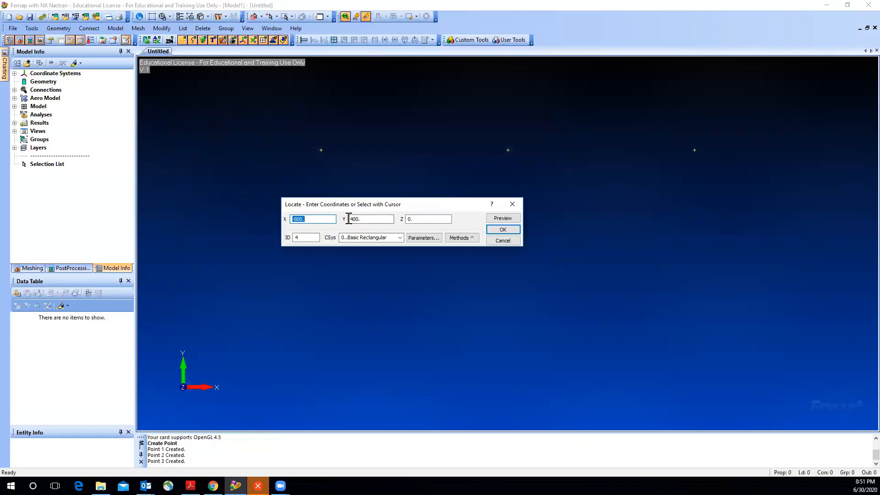
click(349, 219)
text(-)
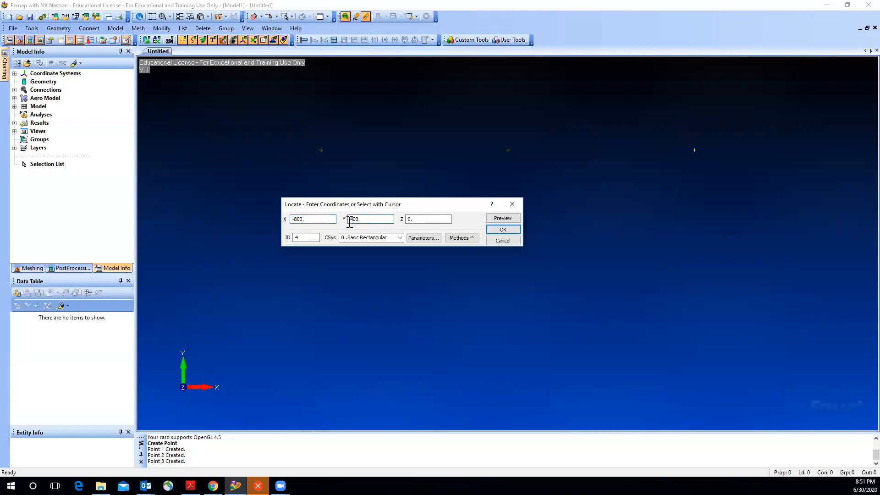
click(503, 229)
Create the remaining lower root section points at (800, -400, 0) and (0, -400, 0).
drag(462, 431, 442, 205)
click(313, 221)
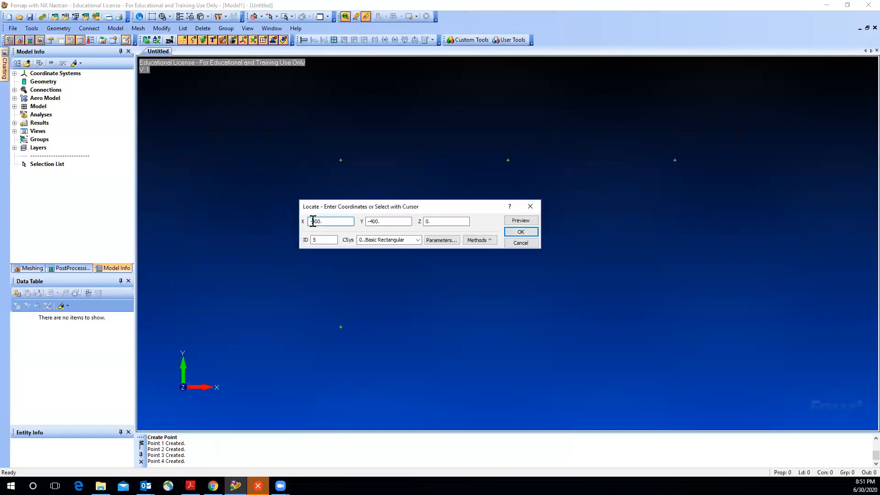
key(BackSpace)
click(520, 232)
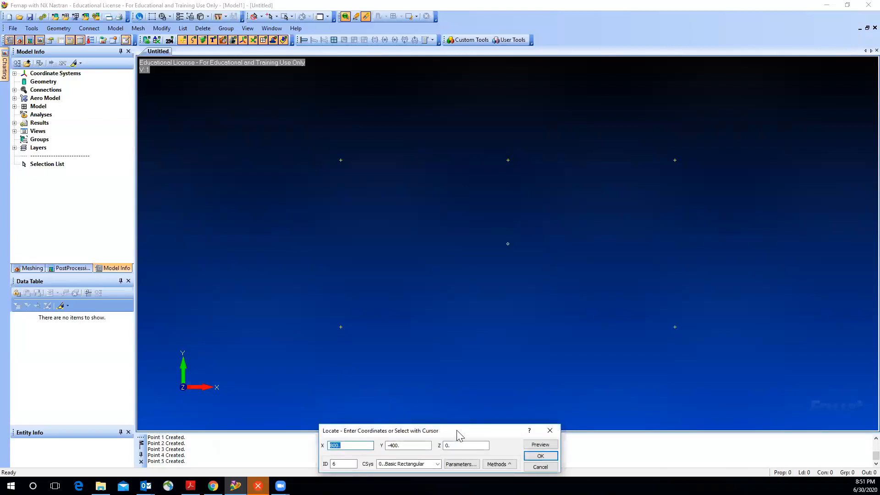
text(0)
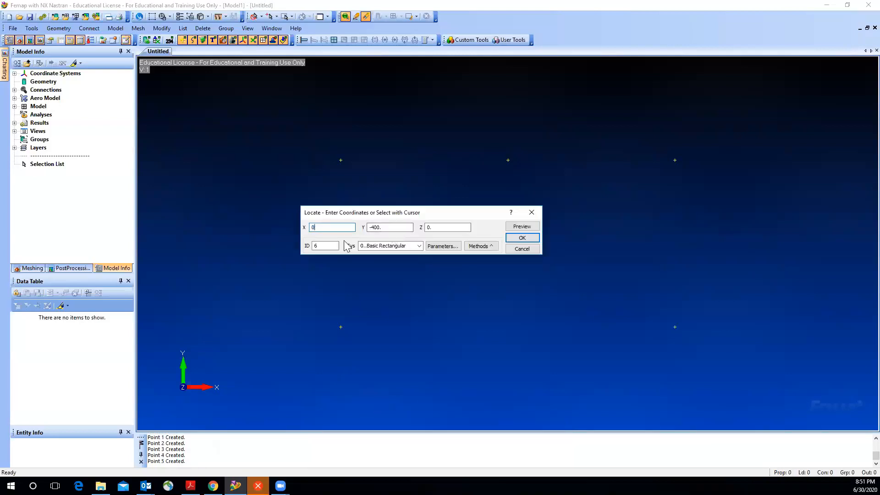
click(521, 238)
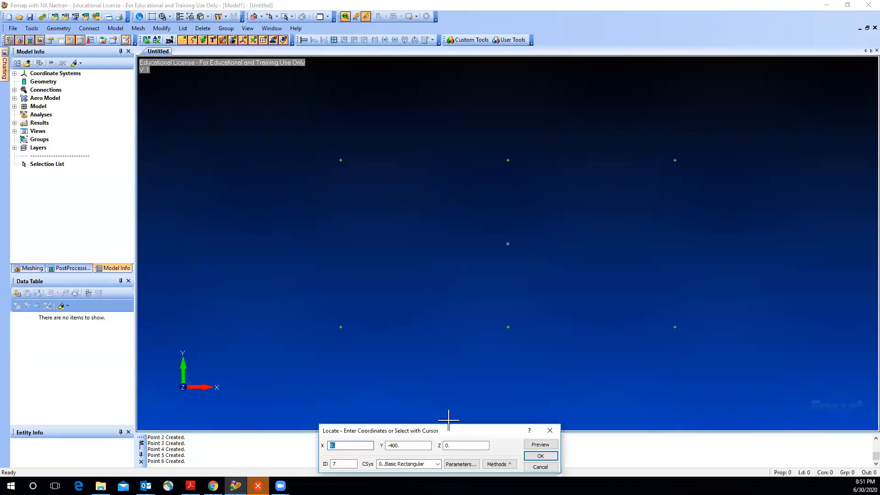
Consult the lecture PDF for the tip section's dimensions and create its upper middle point at (0, 200, 4000).
drag(454, 432, 379, 198)
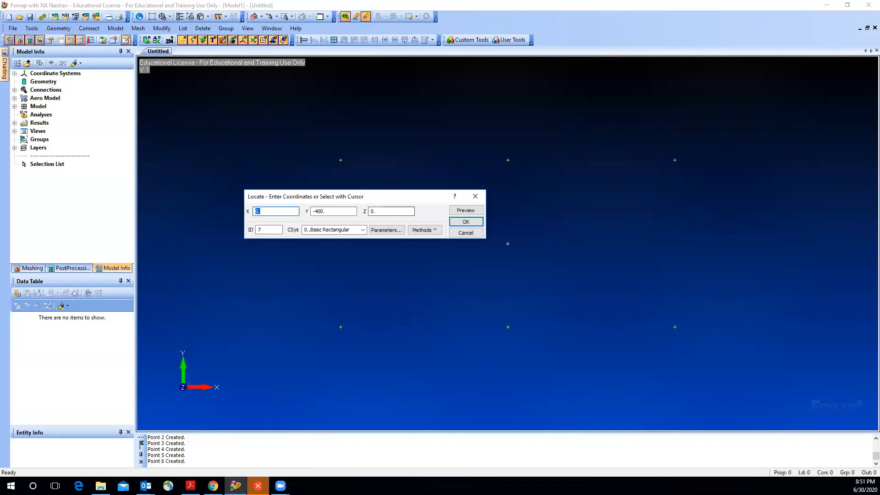
click(190, 485)
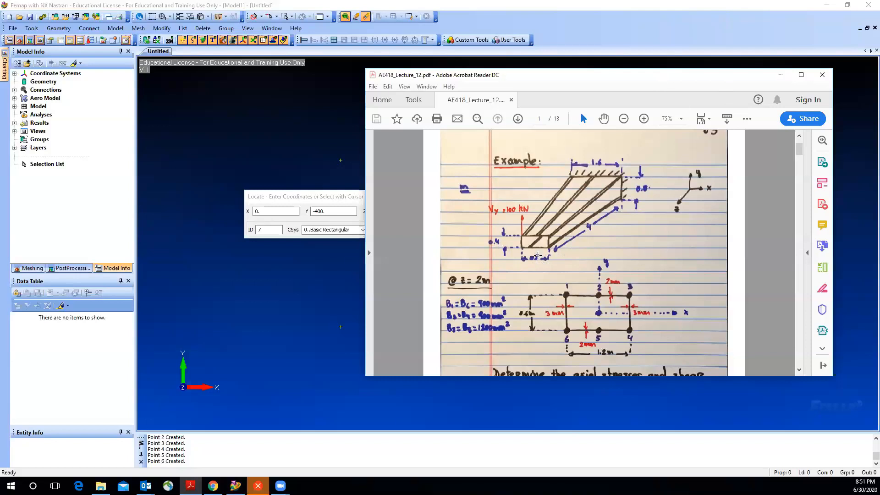
click(778, 78)
click(398, 201)
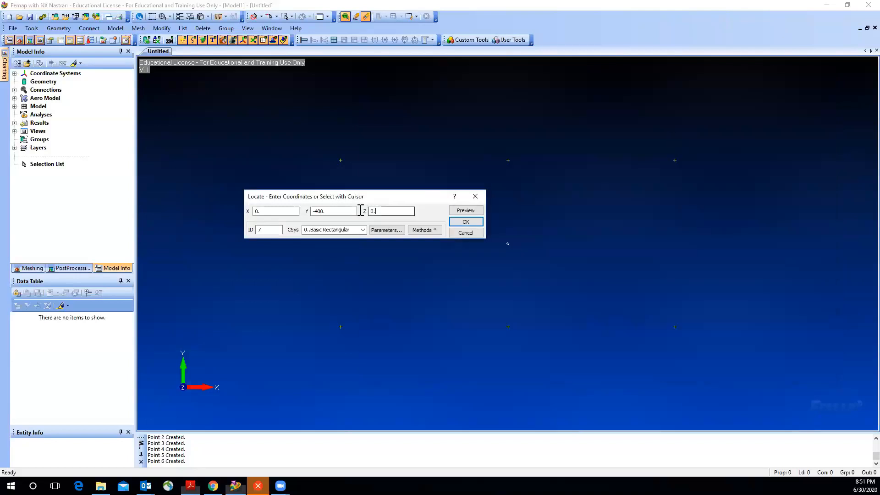
text(4000)
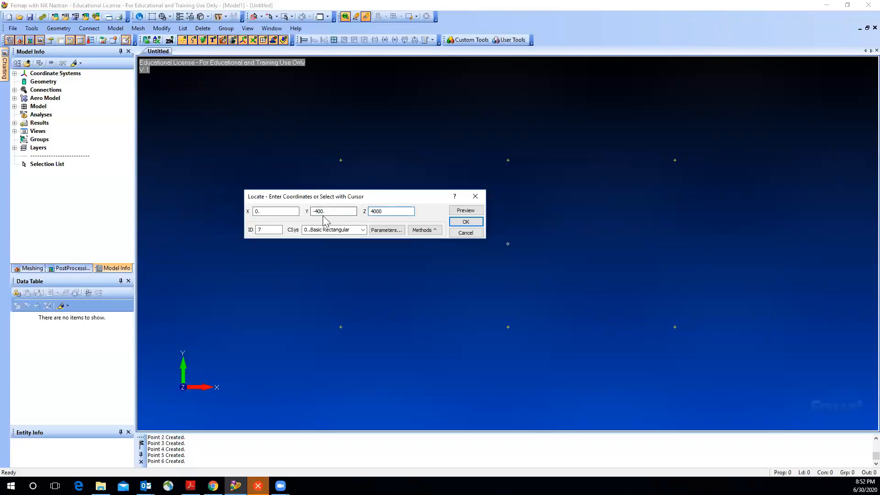
drag(331, 212, 307, 212)
text(200.)
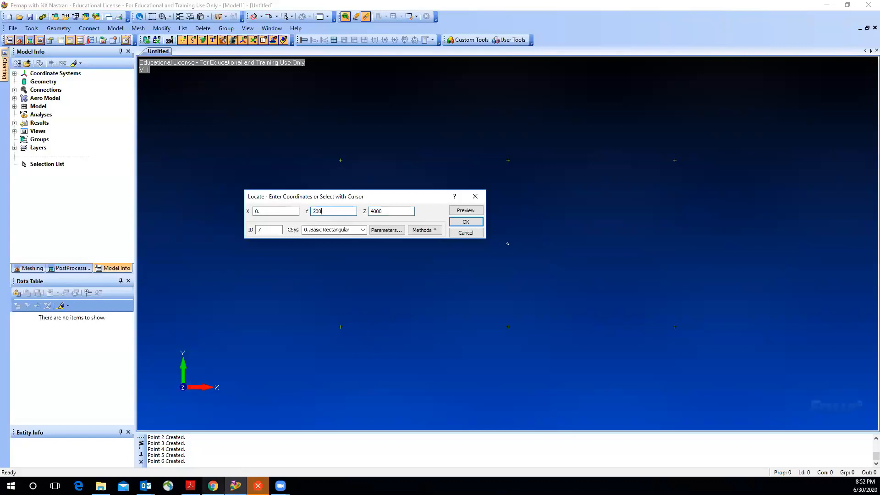
click(190, 486)
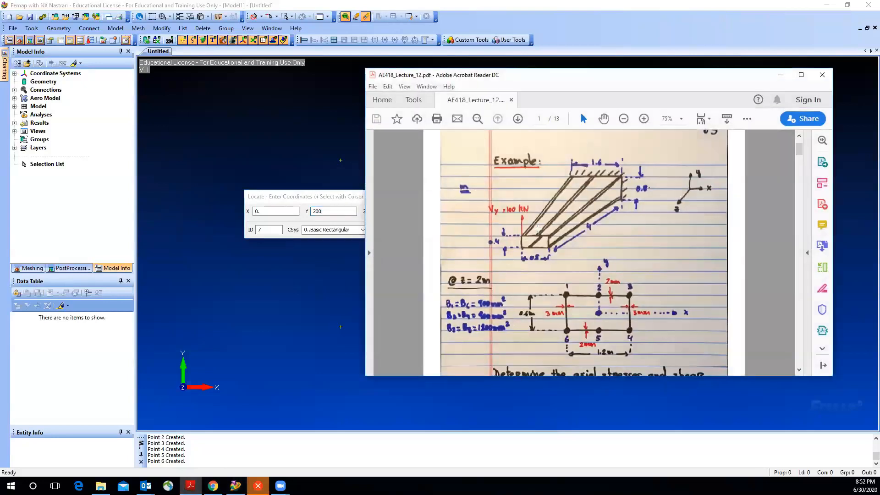
click(779, 75)
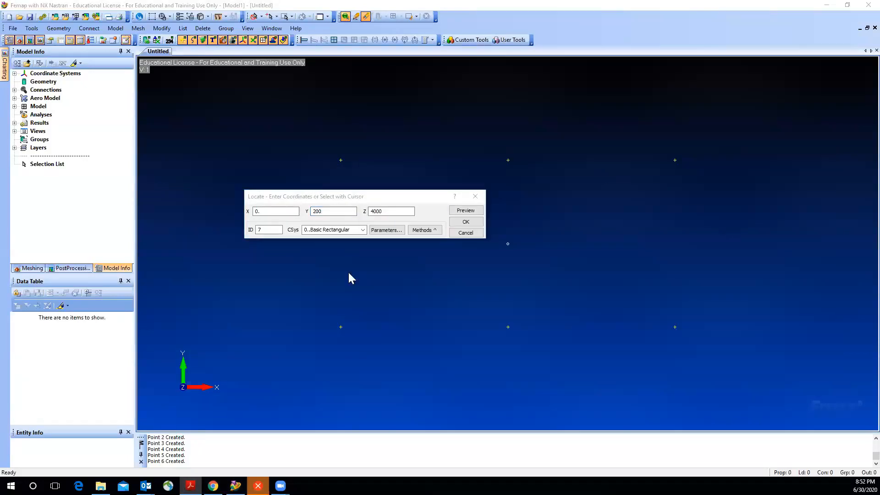
drag(268, 212, 249, 212)
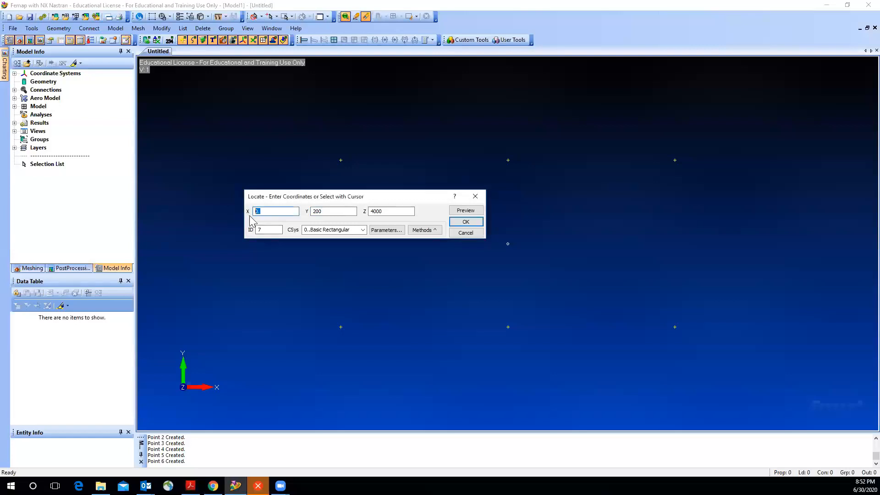
click(466, 222)
Create the two upper corner points of the tip section at (-400, 200, 4000) and (400, 200, 4000).
drag(376, 199, 289, 233)
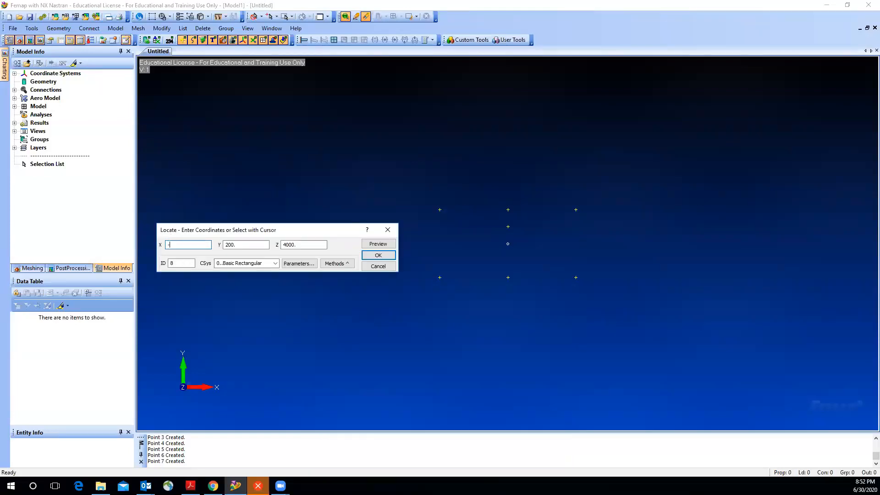
text(-400.)
click(379, 256)
drag(463, 433, 319, 170)
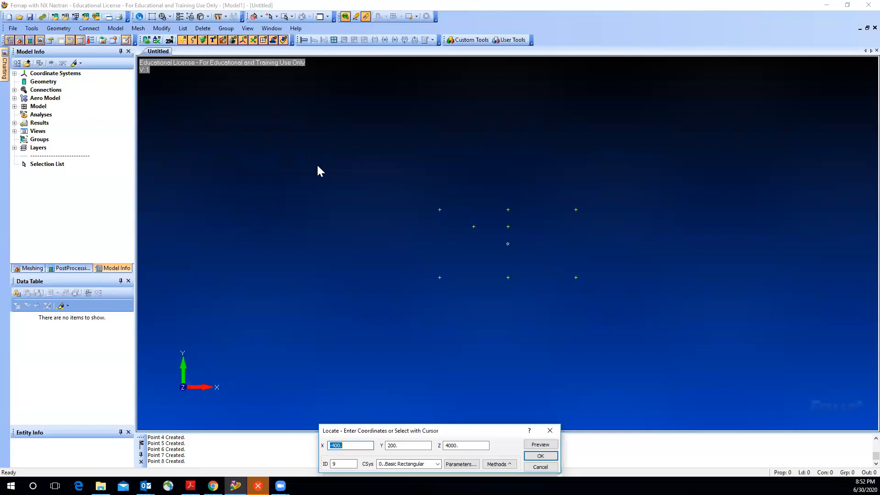
click(192, 183)
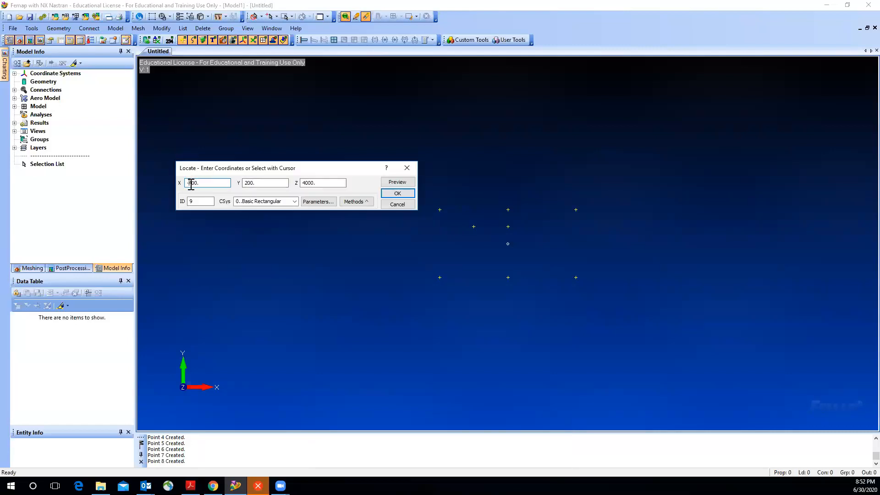
key(BackSpace)
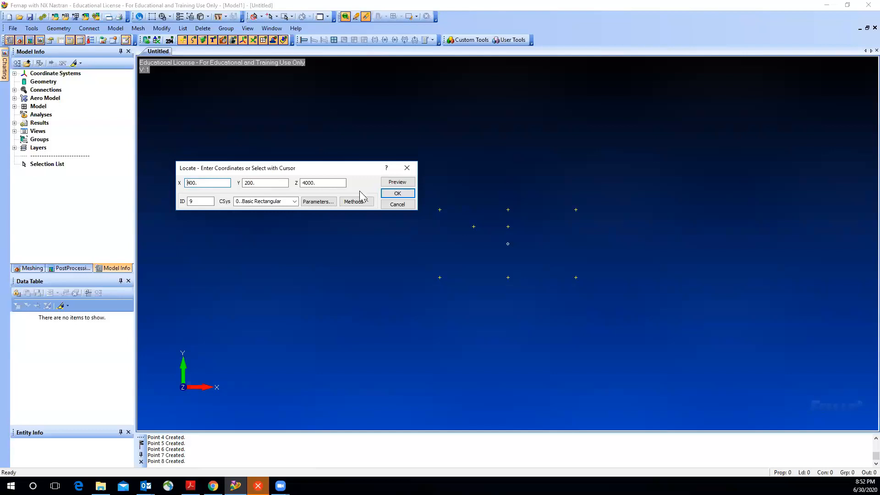
click(398, 194)
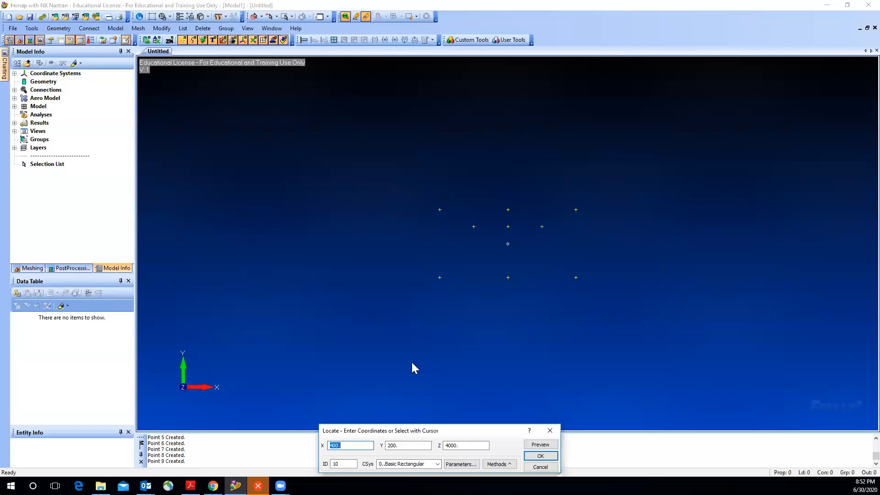
Create the two lower corner points of the tip section at (400, -200, 4000) and (-400, -200, 4000).
drag(465, 426, 368, 128)
click(290, 148)
text(-)
click(443, 158)
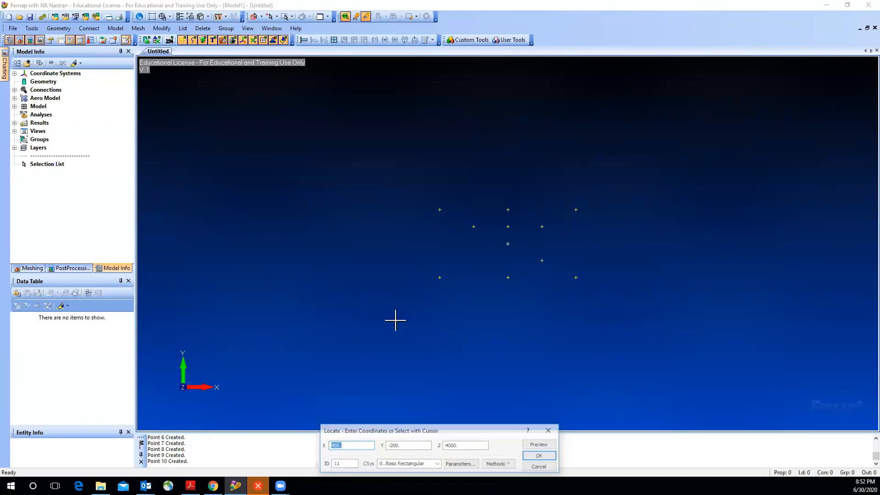
drag(456, 428, 330, 108)
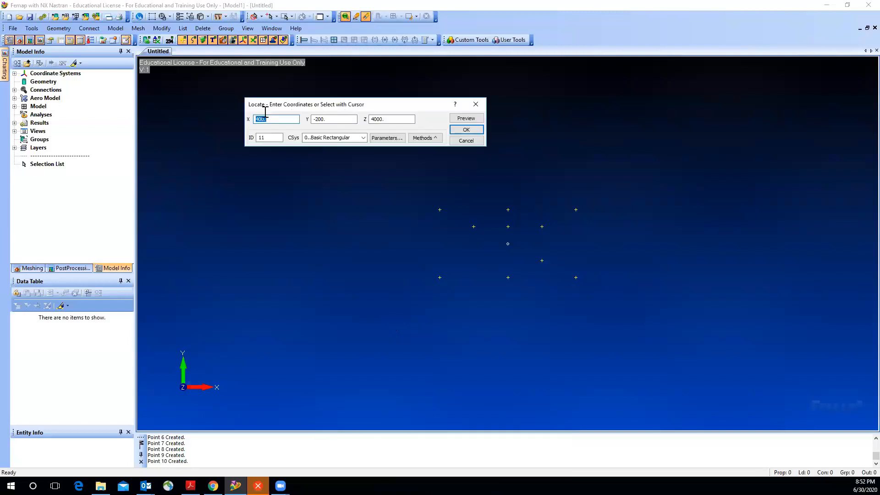
click(257, 119)
text(-)
click(466, 130)
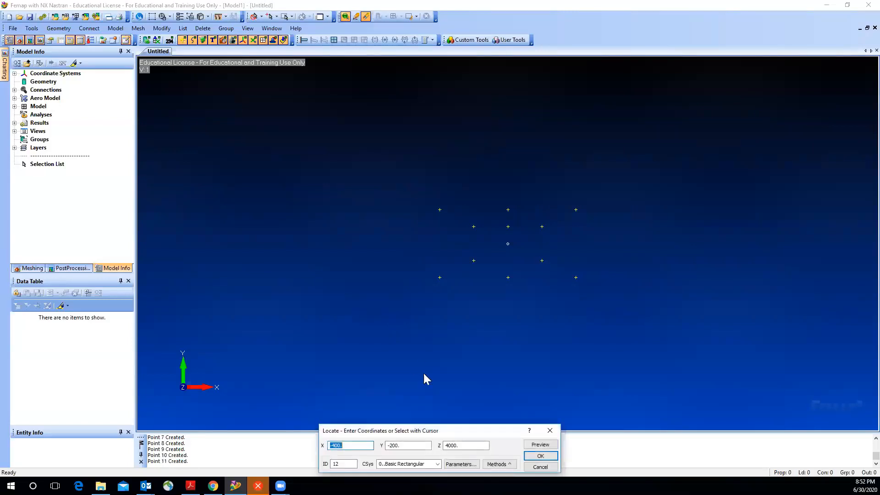
Create the tip section's lower middle point at (0, -200, 4000) and finish creating points.
drag(475, 428, 391, 124)
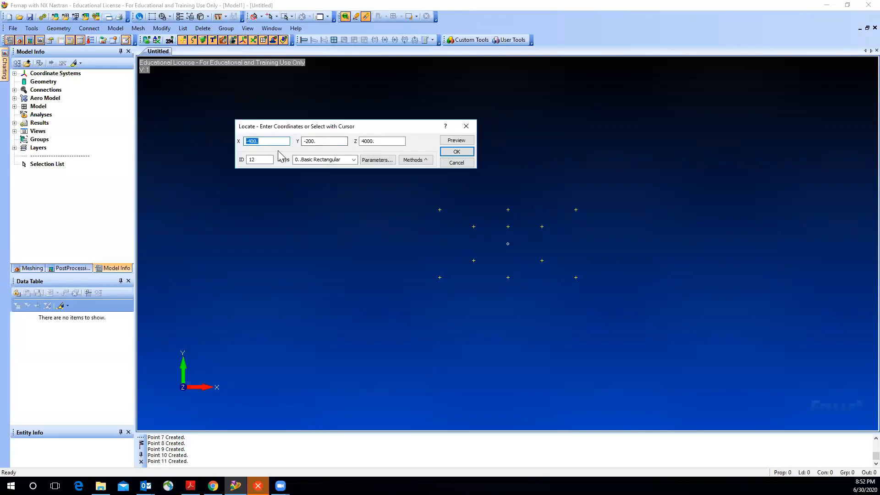
text(0)
click(456, 151)
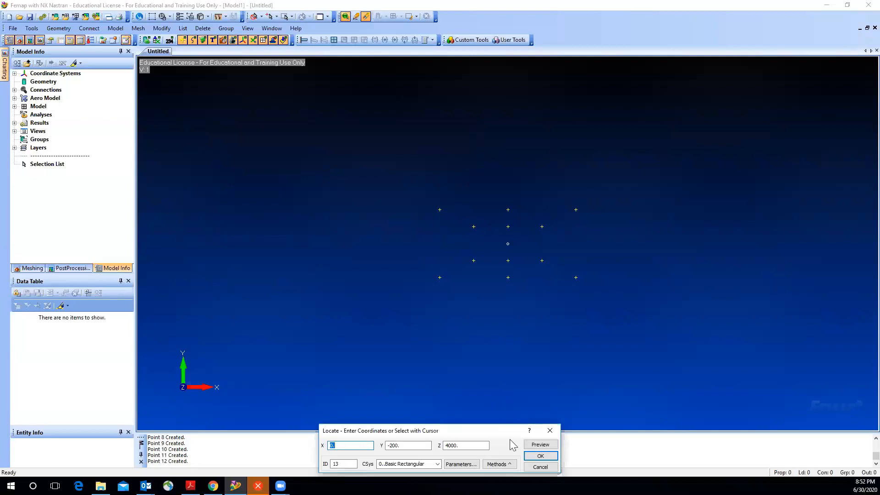
click(533, 467)
Create a corner surface on existing points for the upper skin's -X half, between the outer and middle points of root and tip.
middle_drag(548, 232, 219, 91)
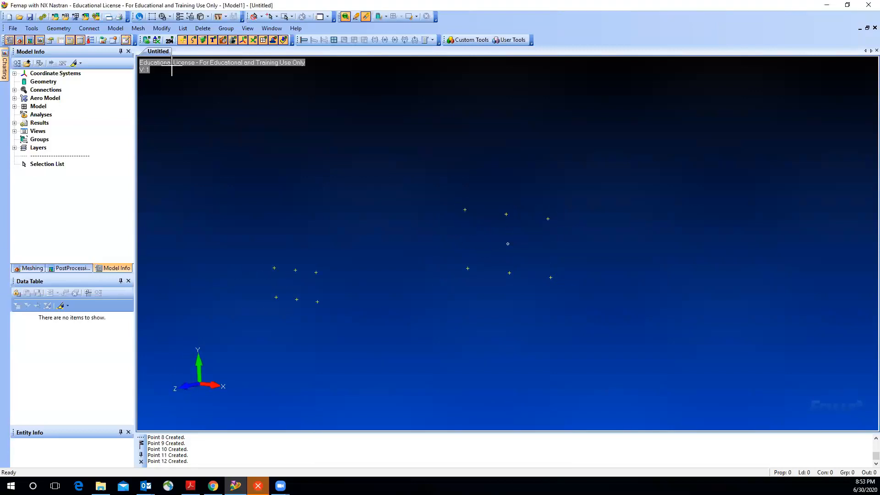
click(68, 30)
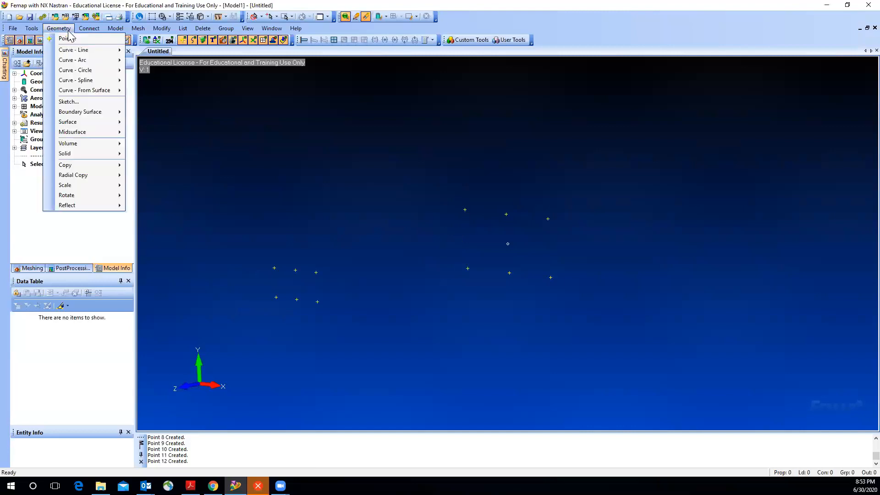
mouse_move(88, 122)
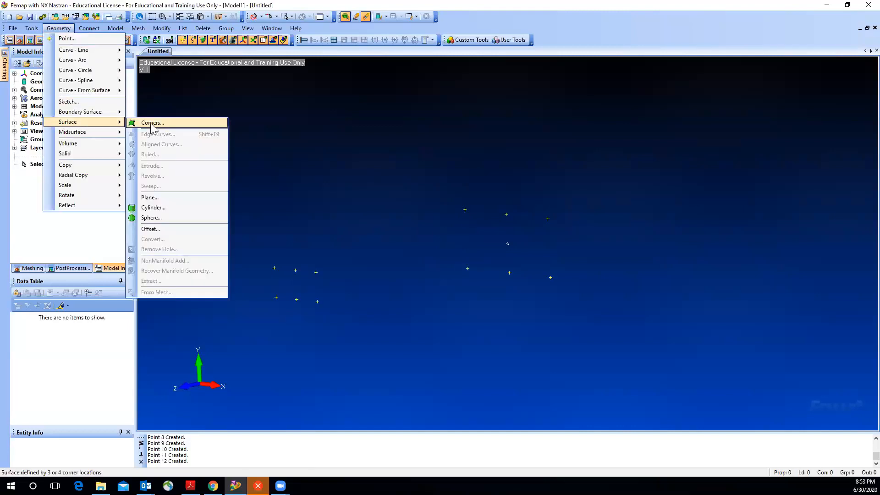
key(Return)
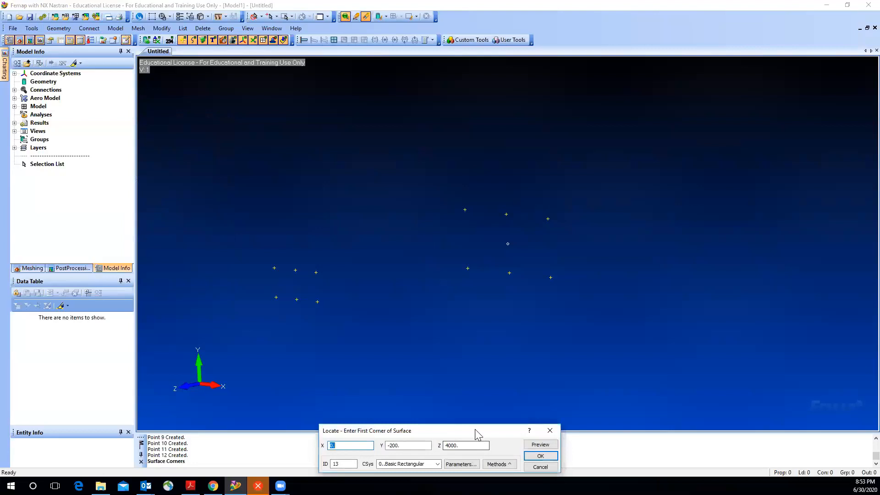
click(363, 142)
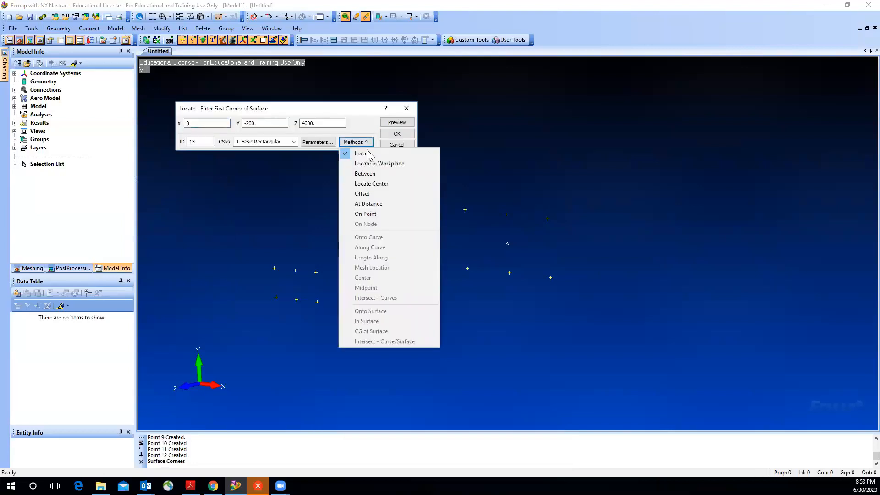
click(360, 213)
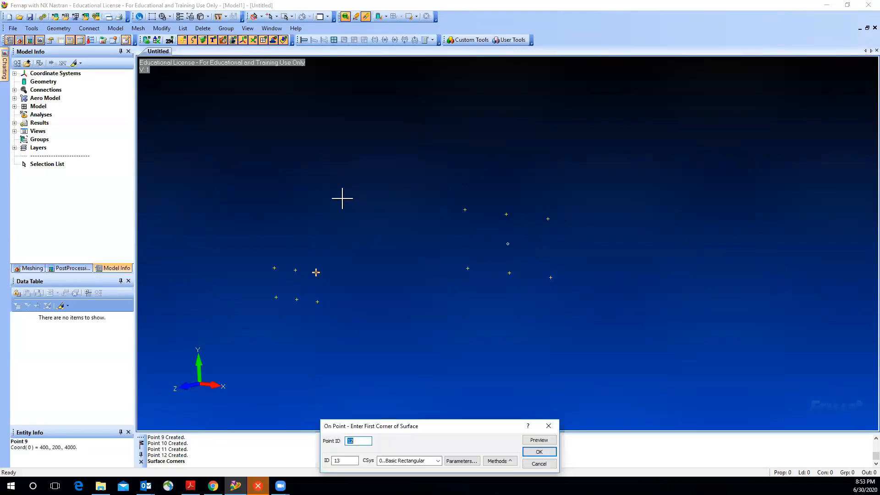
click(275, 246)
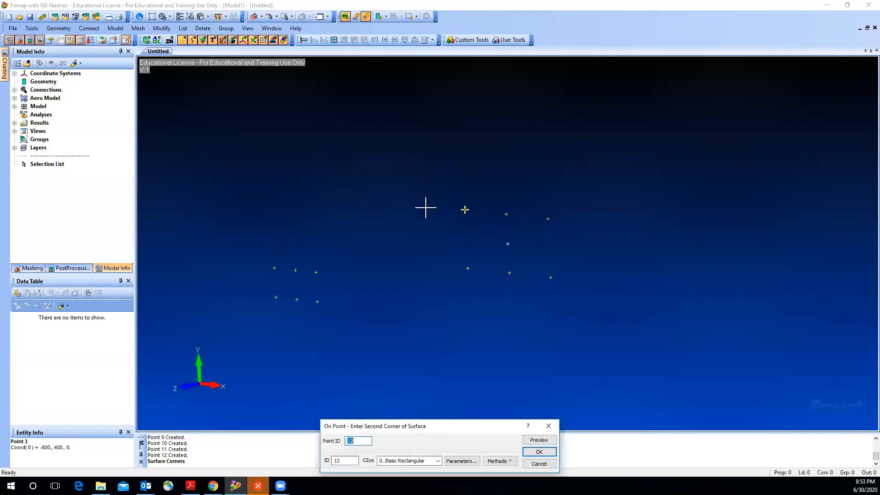
click(476, 207)
click(497, 209)
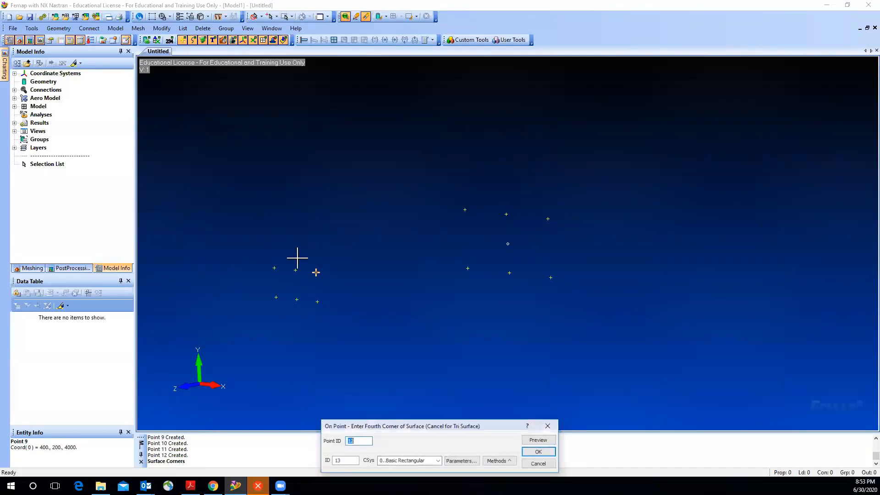
click(297, 260)
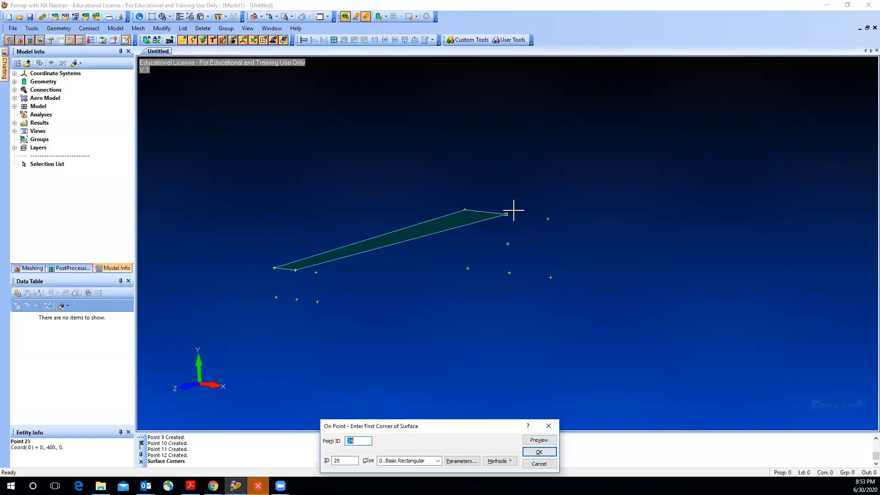
Create the upper skin's +X half as a corner surface between the middle and +X corner points of root and tip.
click(533, 212)
click(385, 265)
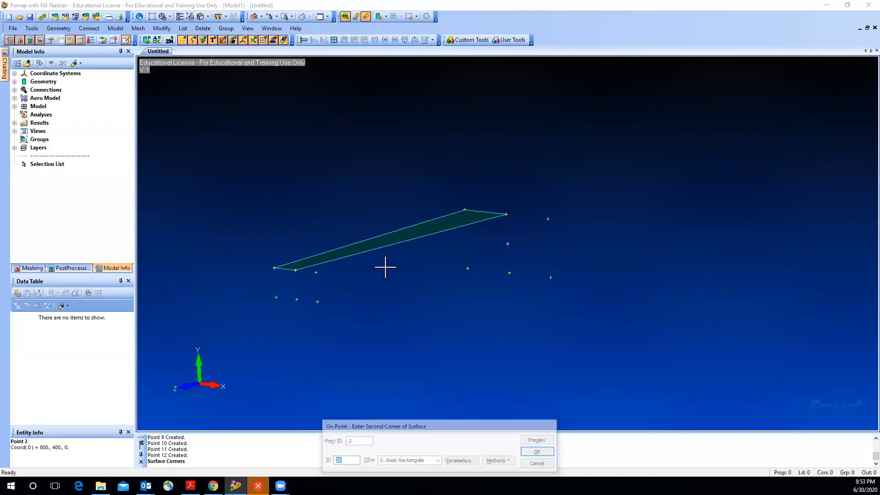
click(315, 272)
key(Return)
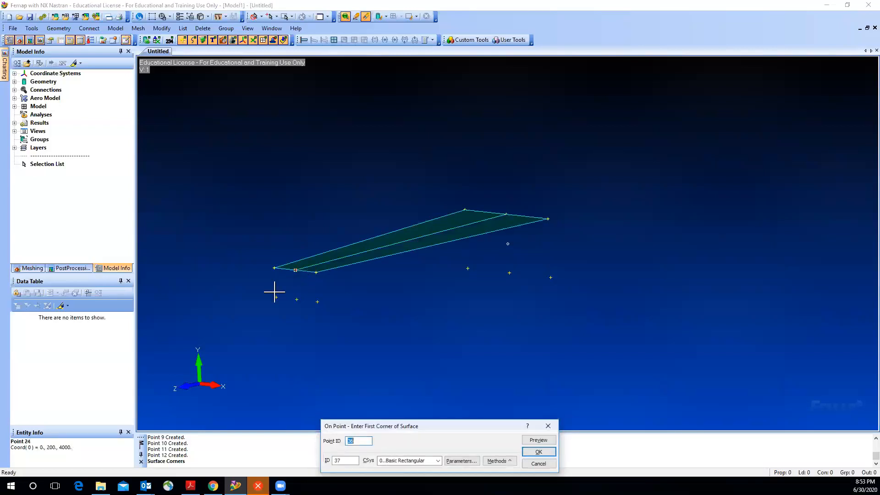
Create the two lower skin surfaces from the root and tip points, one on each side of the lower middle points.
click(276, 297)
click(296, 299)
click(500, 290)
click(463, 282)
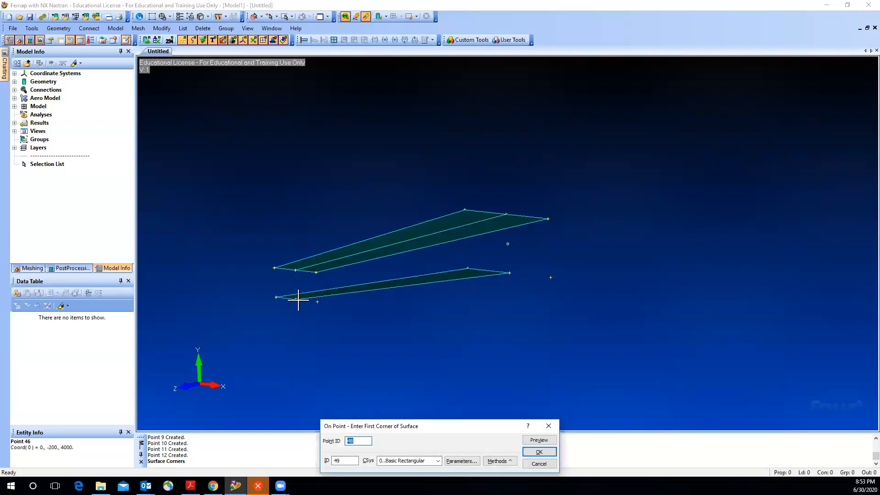
click(297, 300)
click(510, 283)
click(555, 281)
click(339, 299)
Create the +X side wall surface through the upper and lower corner points of the root and tip sections.
click(548, 233)
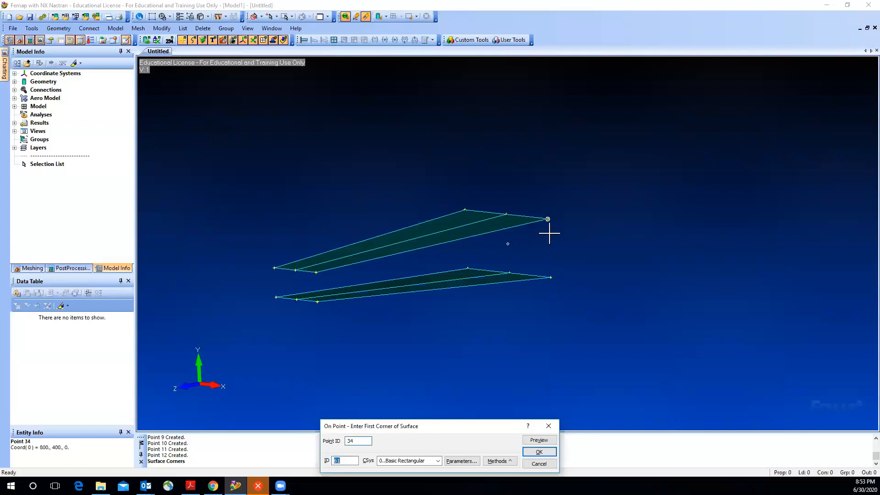
click(550, 269)
click(316, 302)
click(316, 272)
Create the -X side wall surface through the upper and lower corner points of the root and tip sections.
middle_drag(298, 263, 452, 232)
click(456, 224)
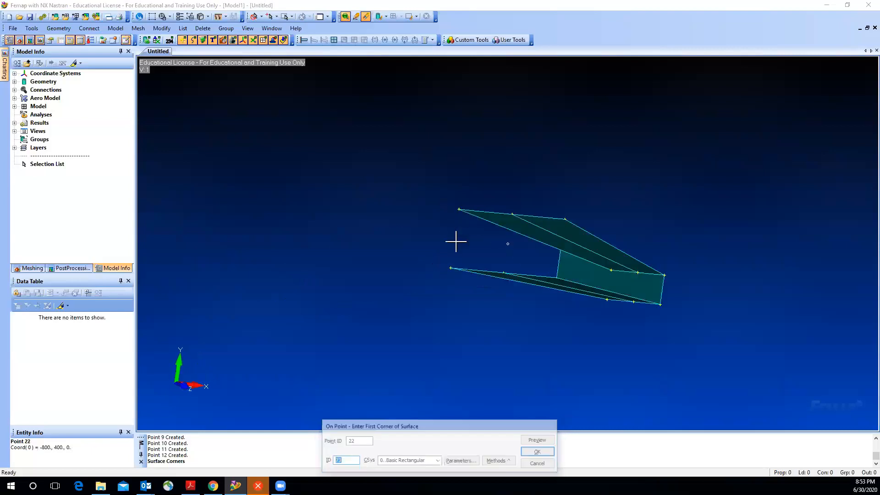
click(452, 262)
click(607, 300)
click(611, 271)
Close the tip end with a surface through its four outer corner points at Z = 4000 and finish creating surfaces.
click(611, 274)
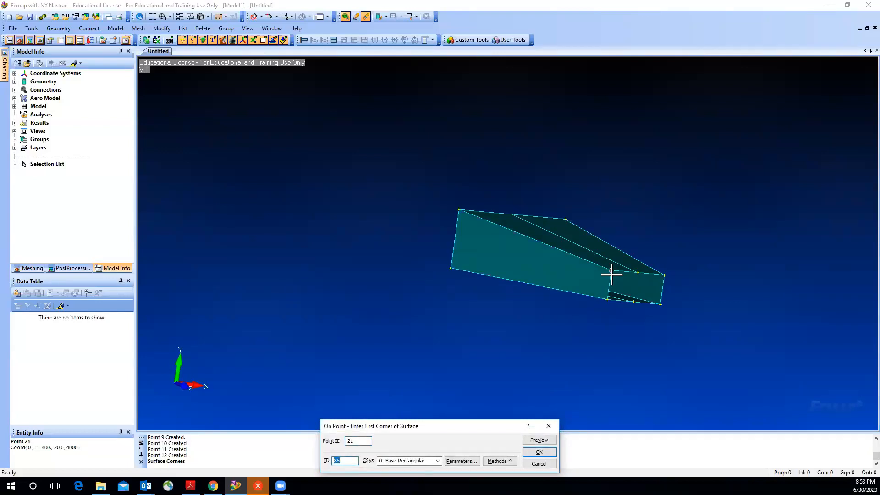
click(662, 274)
click(660, 302)
click(661, 302)
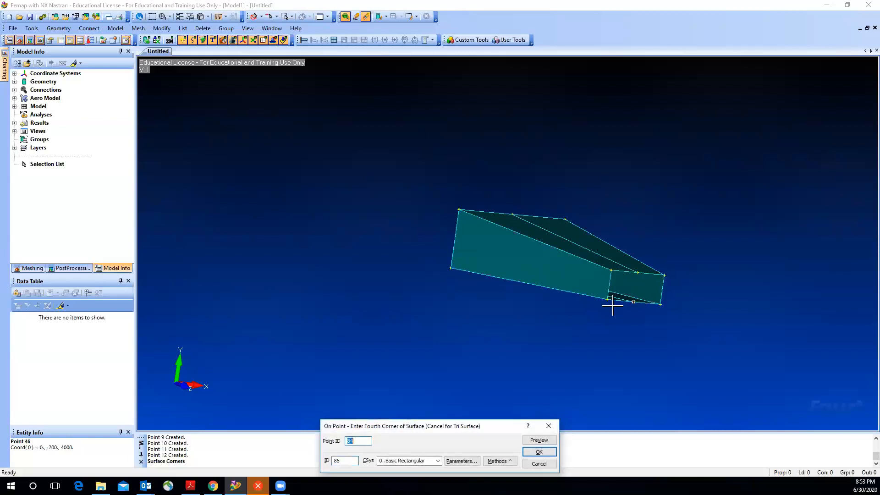
click(609, 303)
middle_drag(700, 277, 592, 281)
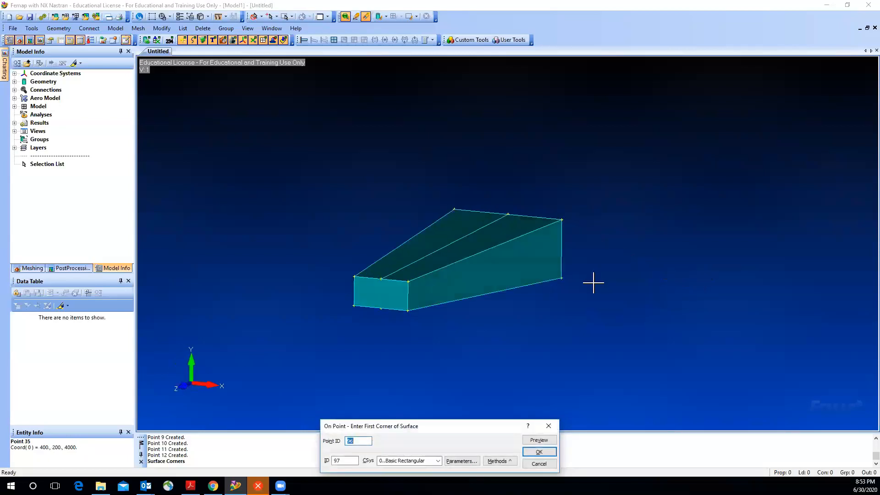
click(539, 463)
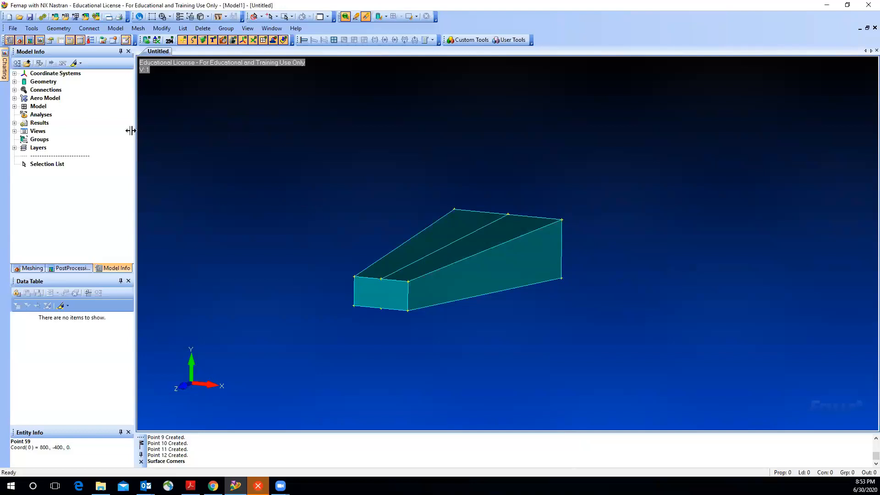
Start a new isotropic material and title it Al 2024.
click(15, 106)
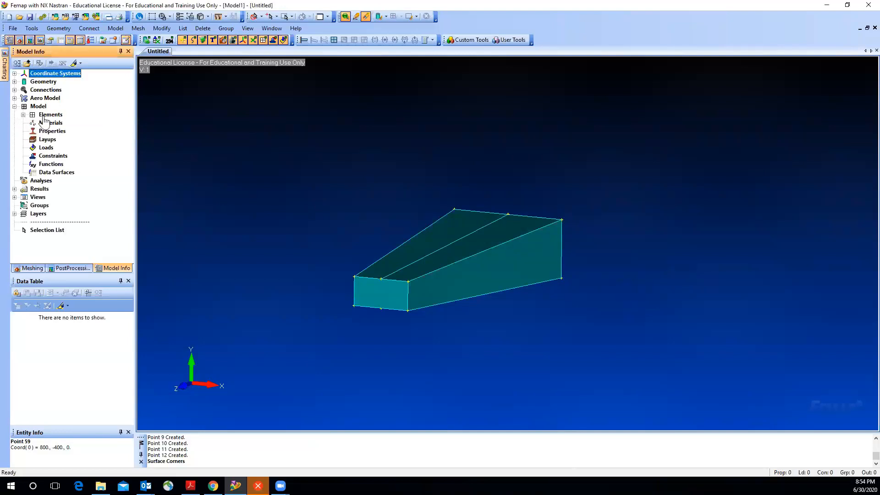
right_click(50, 122)
click(62, 132)
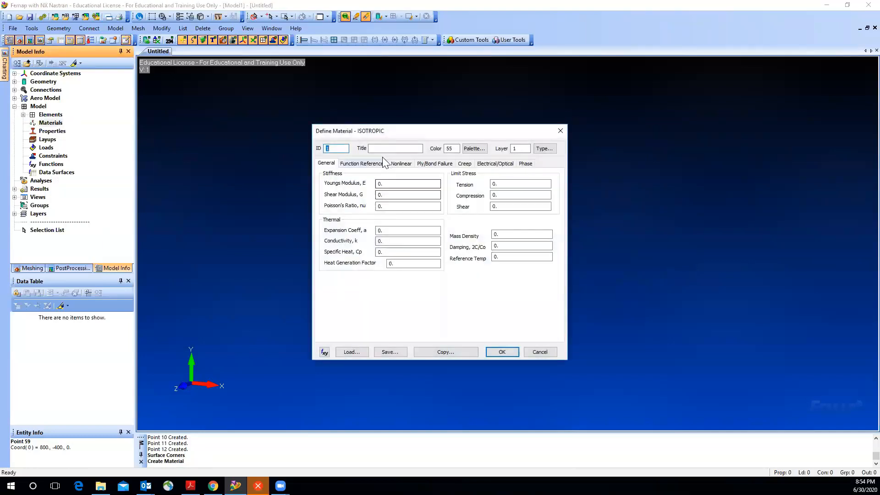
click(382, 149)
text(Al 2)
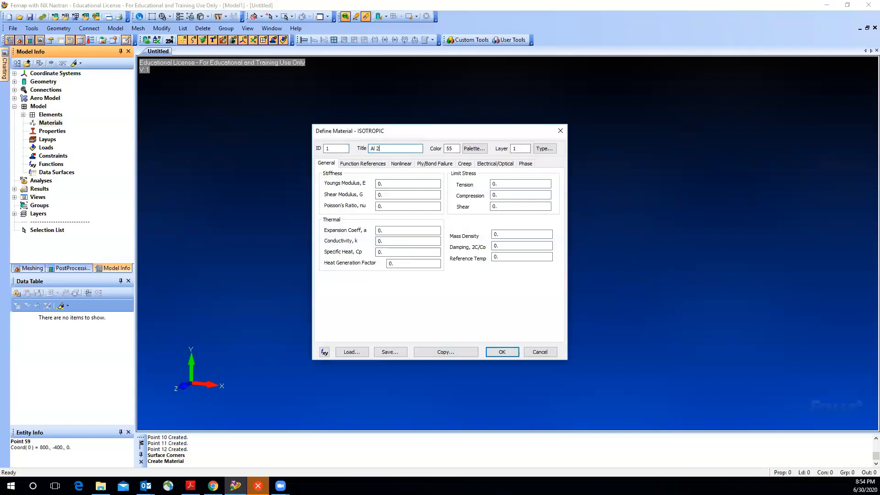
text(024)
Set the material's Young's modulus to 75e9 and Poisson's ratio to 0.3, and finish creating materials.
click(385, 185)
drag(367, 184, 364, 185)
text(75e9)
click(382, 206)
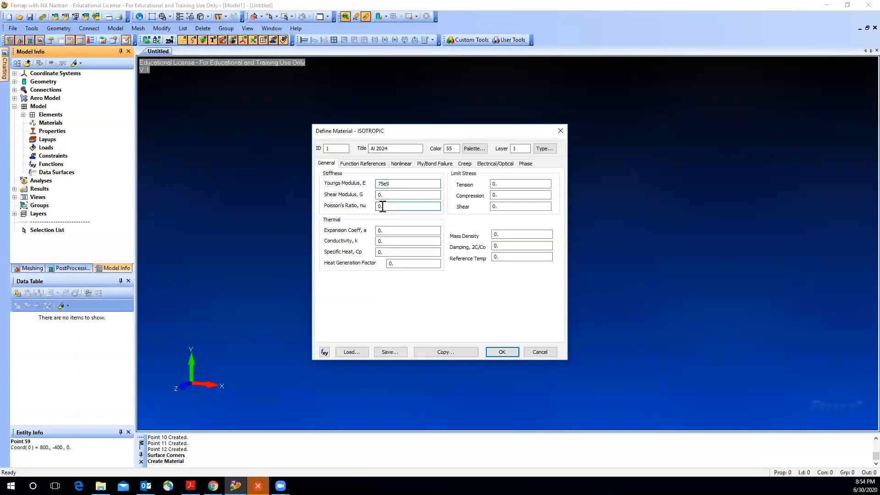
text(3)
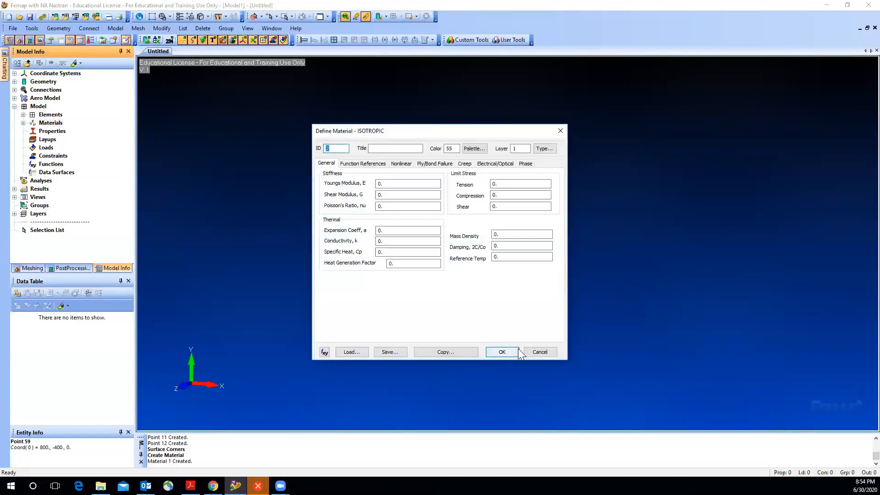
click(501, 352)
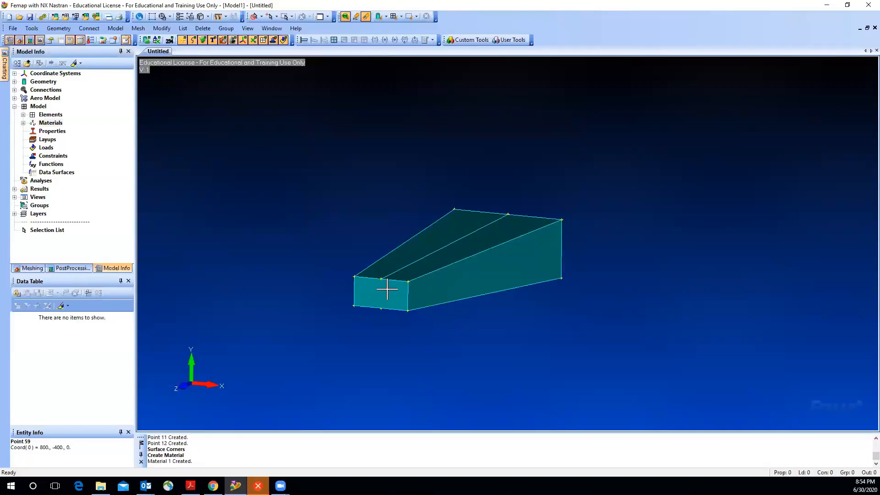
Activate the Al 2024 material and create a plate property titled Plate 3mm with a thickness of 3.
click(32, 125)
click(65, 132)
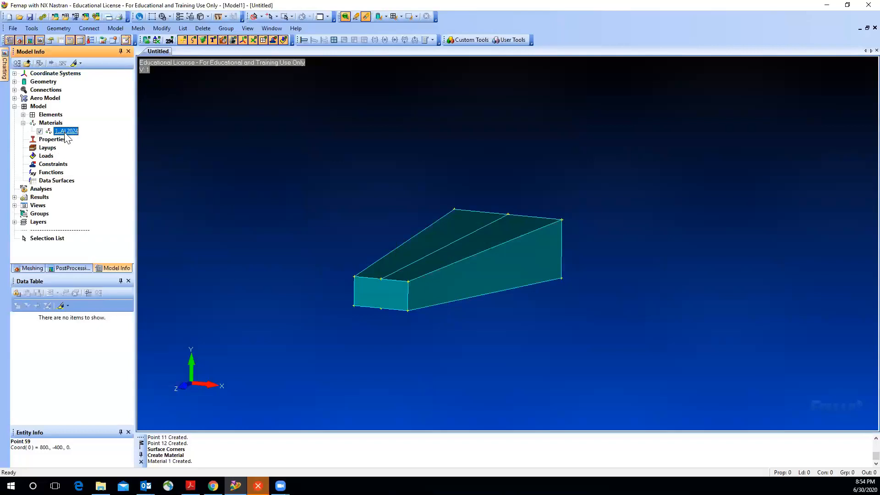
right_click(59, 139)
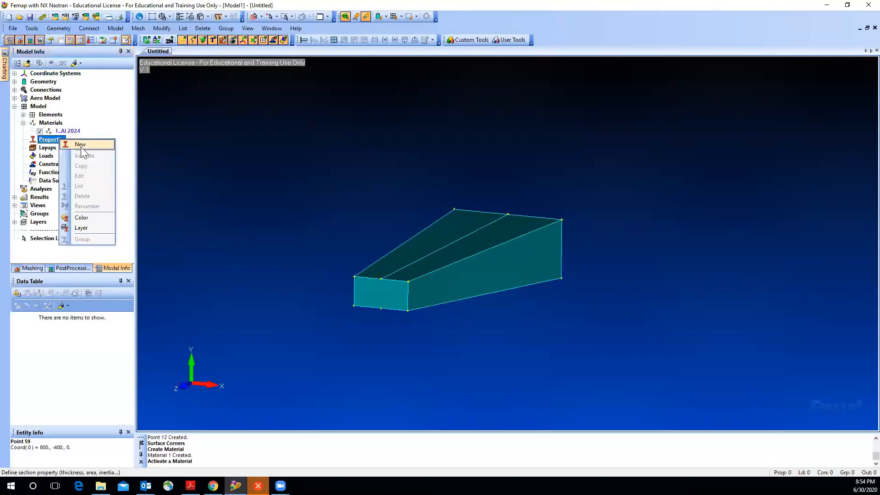
click(81, 145)
click(395, 211)
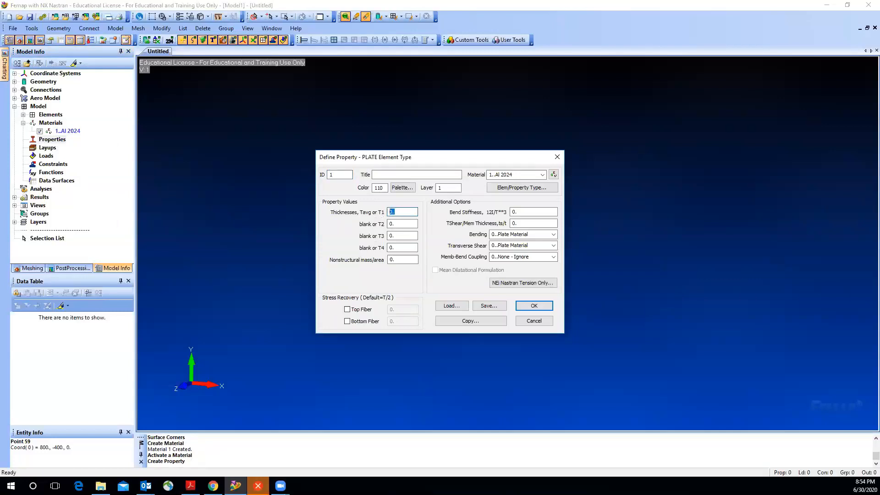
text(3)
click(389, 174)
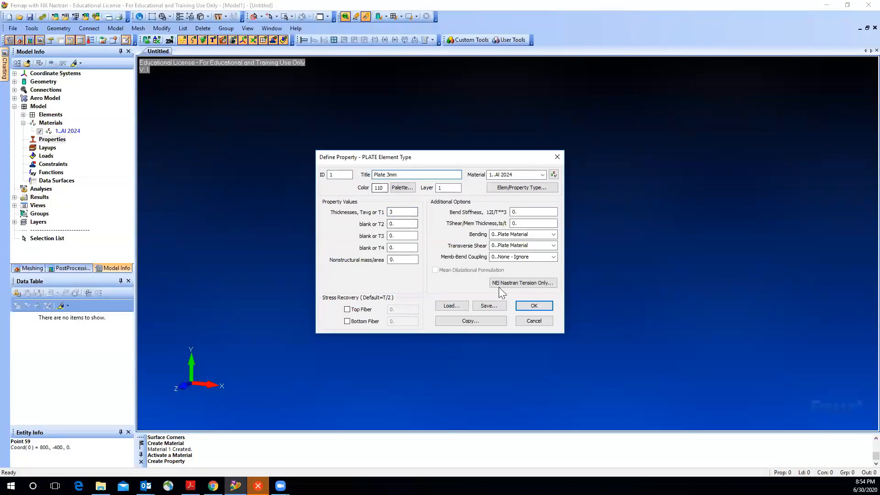
drag(400, 175, 371, 175)
click(522, 307)
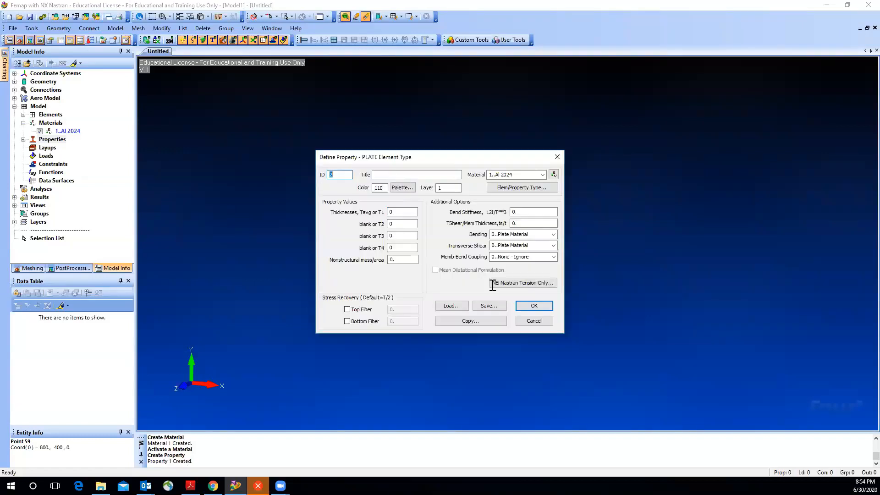
Create a second Al 2024 plate property titled Plate 2mm with a thickness of 2.
click(392, 212)
text(2)
click(387, 174)
text(Plate 3mm)
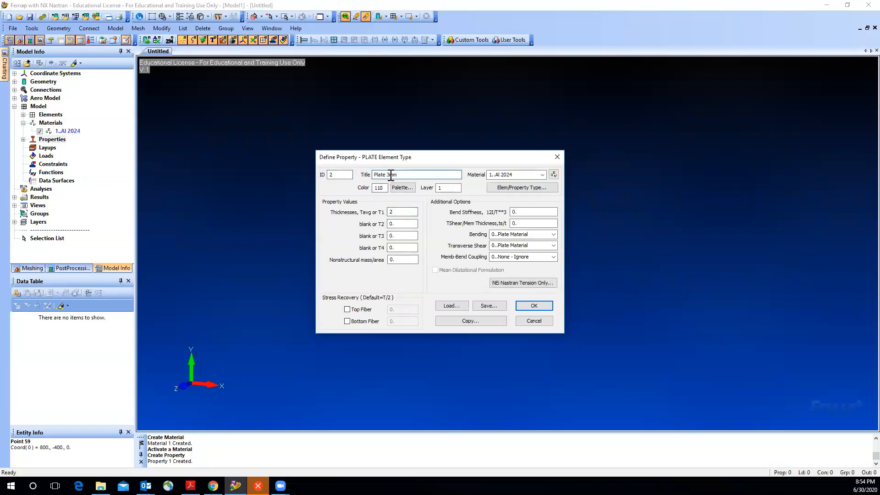
click(390, 175)
key(BackSpace)
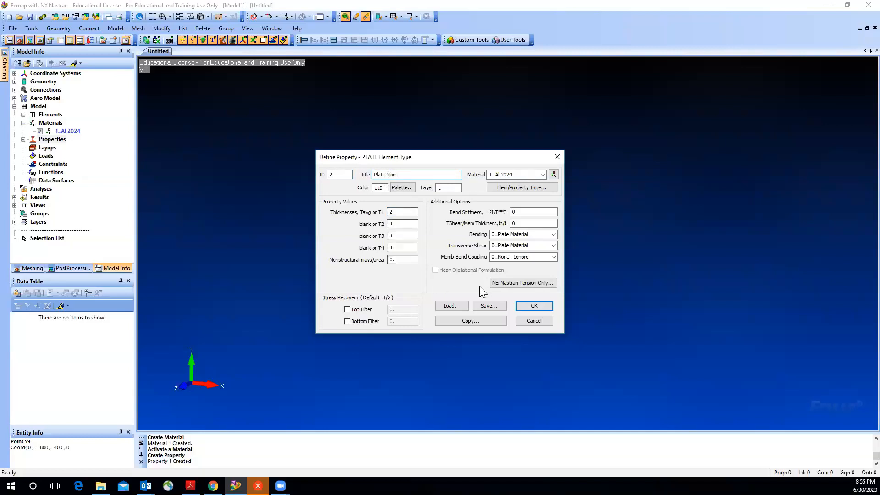
click(534, 305)
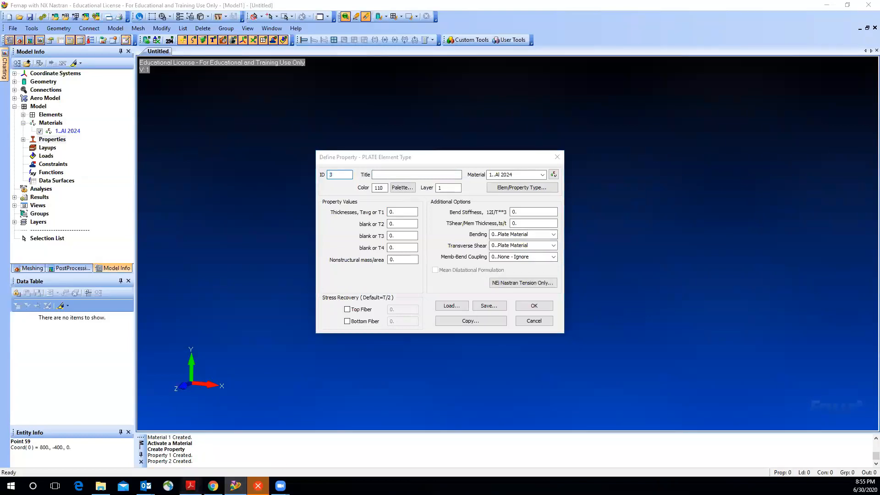
Check the boom areas in the lecture PDF and switch the new property's element type to Rod.
click(190, 486)
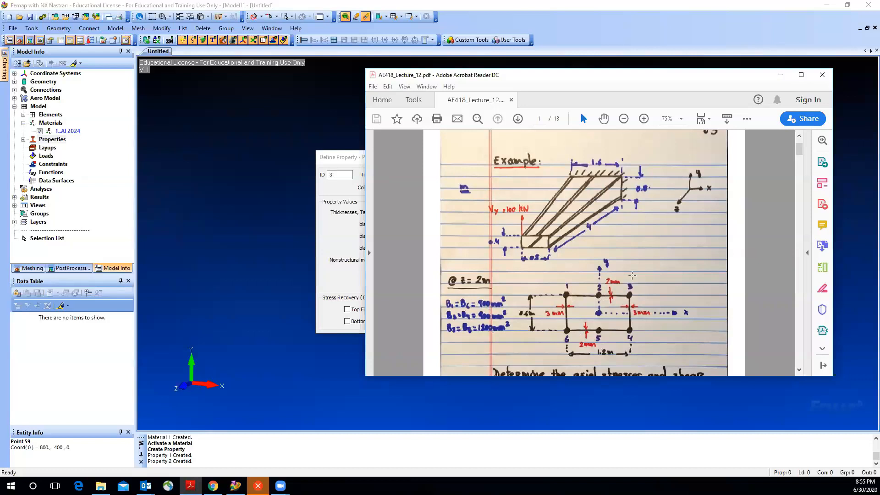
click(781, 75)
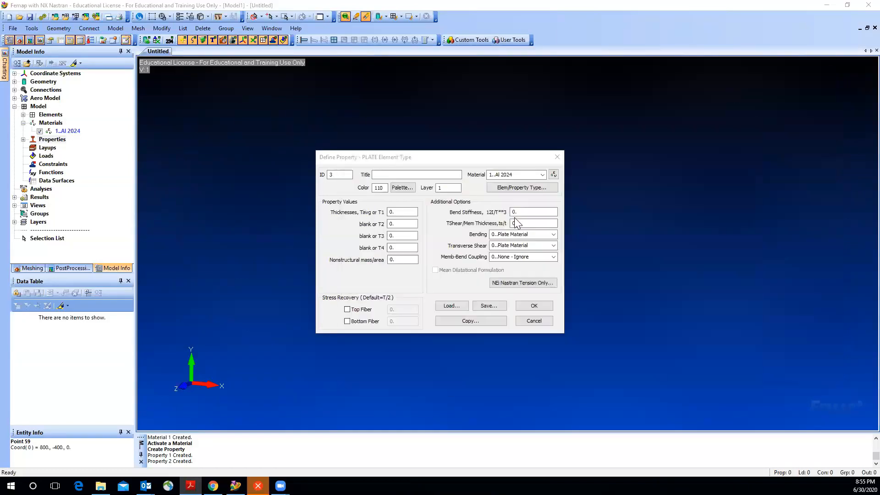
click(525, 189)
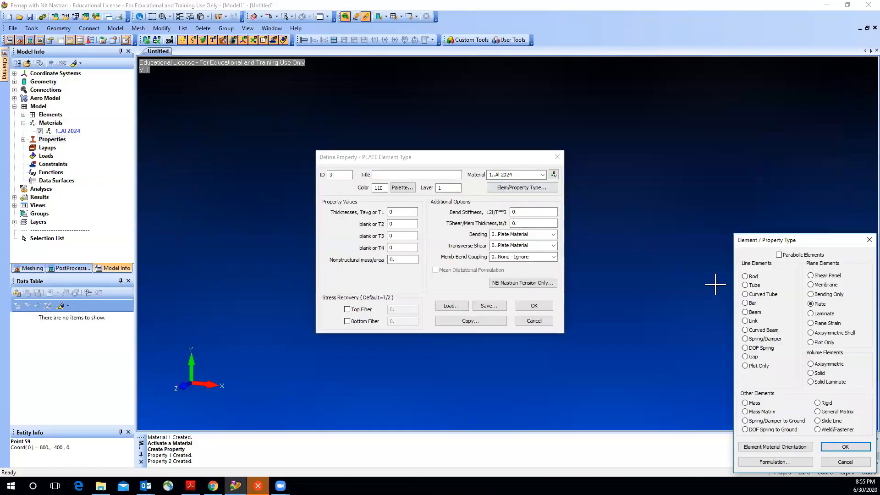
click(745, 276)
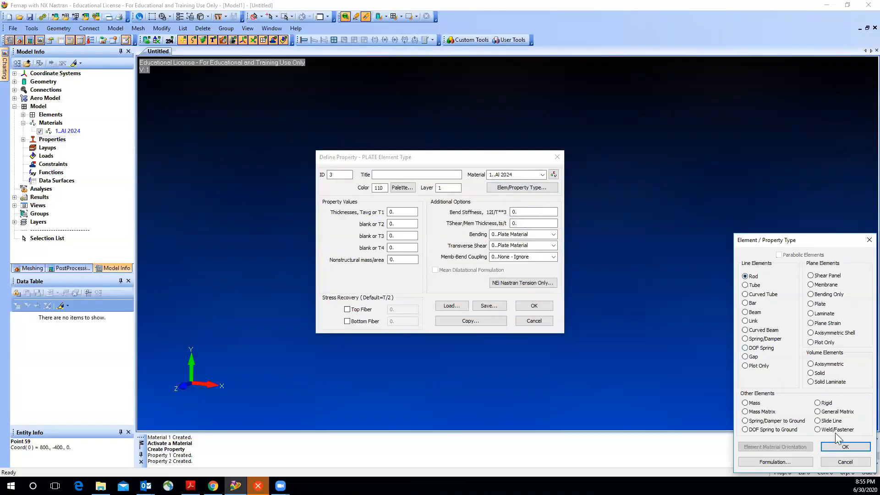
click(836, 445)
Create the Al 2024 rod property with an area of 900 and the title Rod 900mm2.
click(412, 238)
text(900)
click(391, 198)
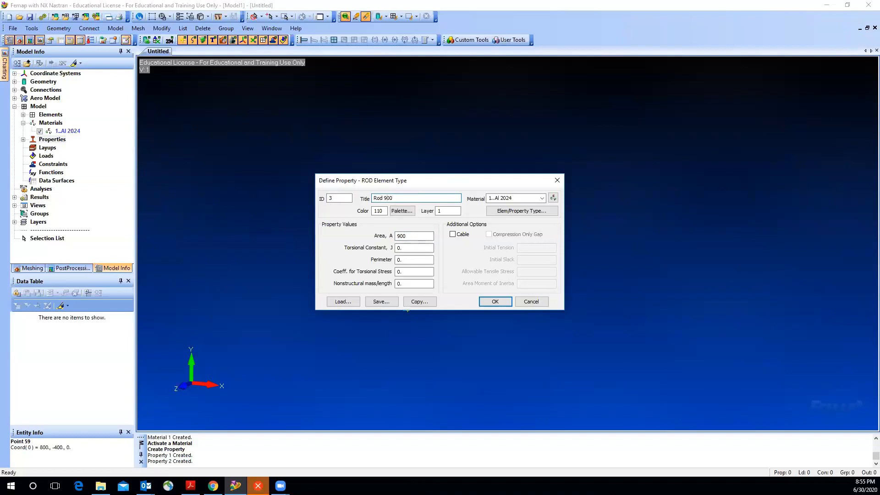
drag(403, 198, 366, 198)
key(ctrl+c)
click(493, 301)
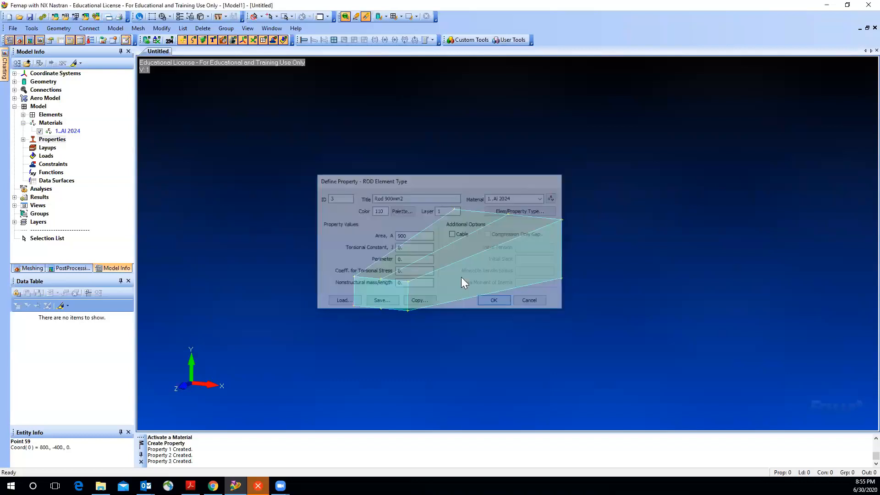
Create a second Al 2024 rod property titled Rod 1200mm2 with an area of 1200, and expand the model's property list.
click(409, 236)
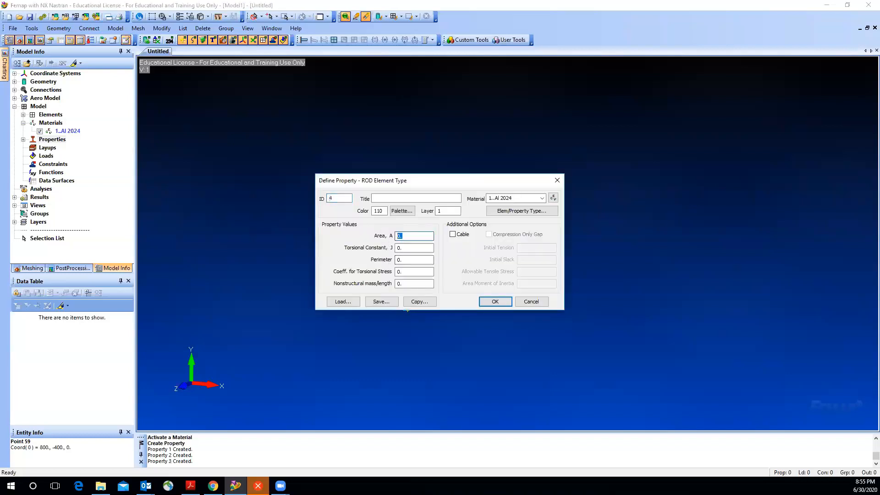
click(382, 198)
key(ctrl+v)
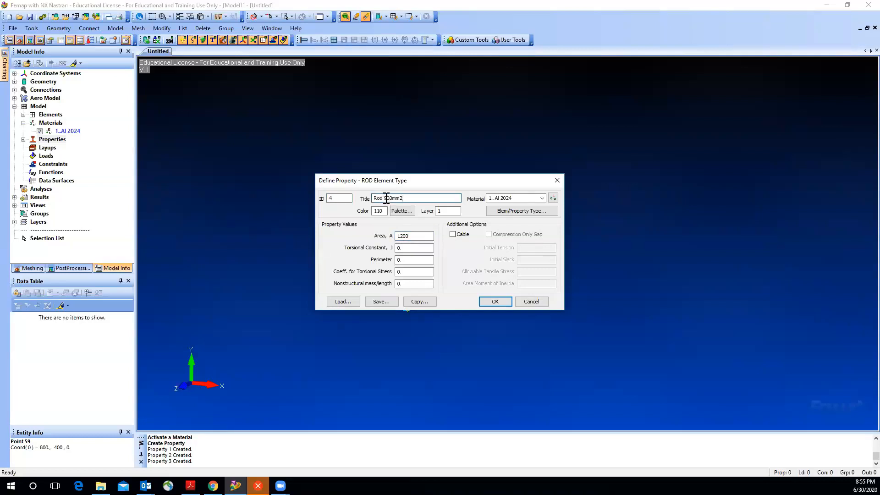
text(12)
click(495, 302)
click(528, 302)
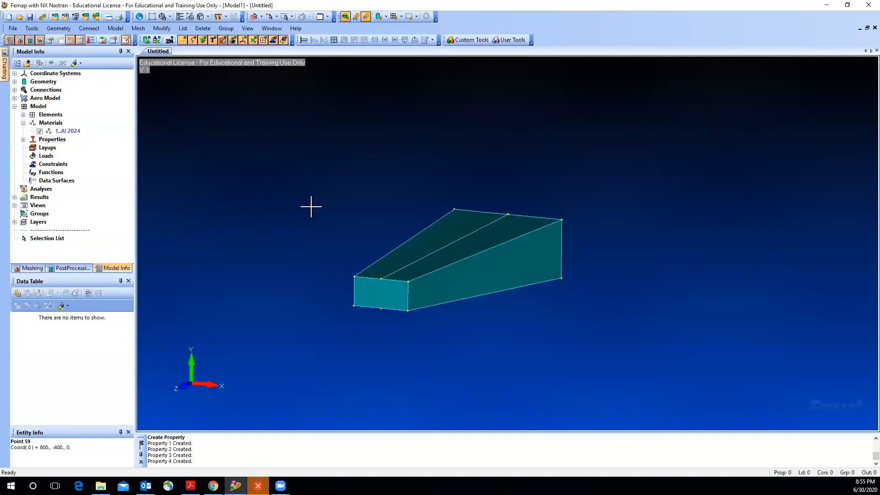
double_click(33, 140)
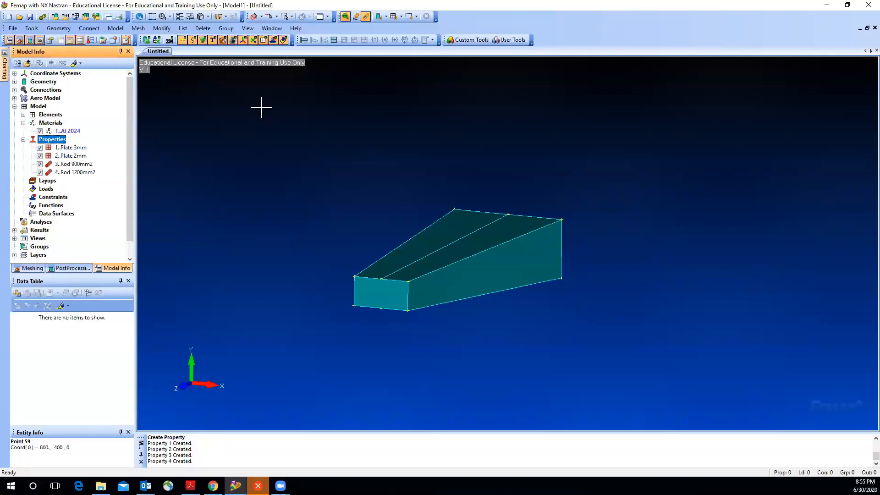
Set the mesh size along the beam's six lengthwise boom edges to 40 equally spaced elements.
click(144, 28)
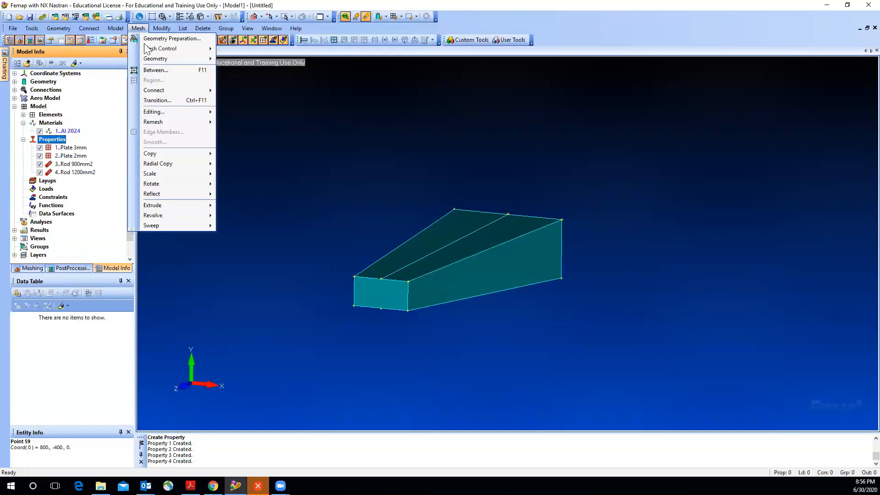
mouse_move(200, 49)
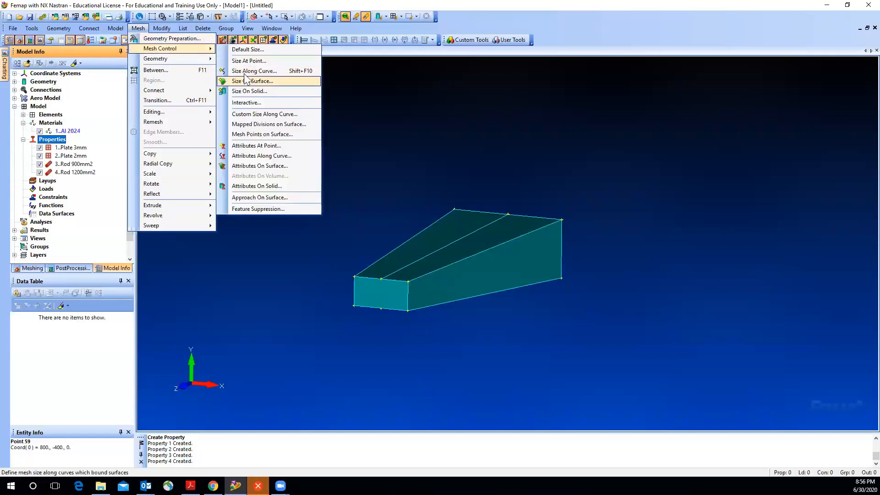
click(254, 71)
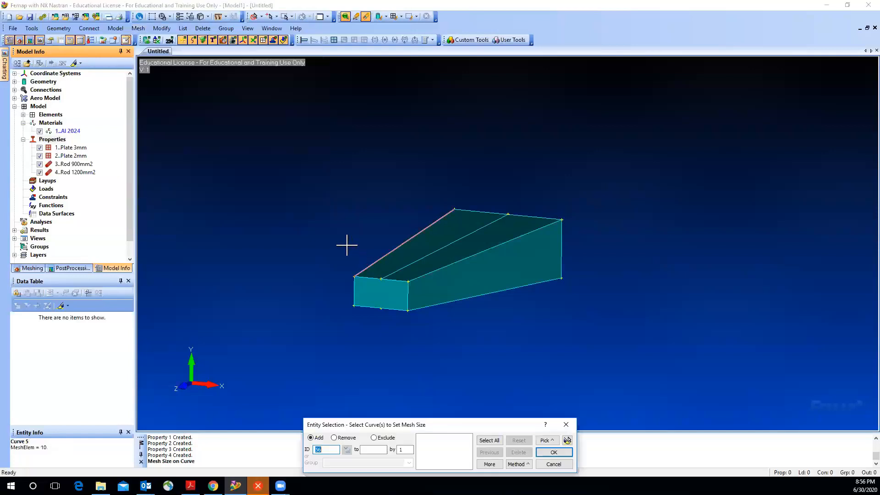
click(401, 244)
click(424, 255)
click(445, 265)
click(460, 295)
click(453, 287)
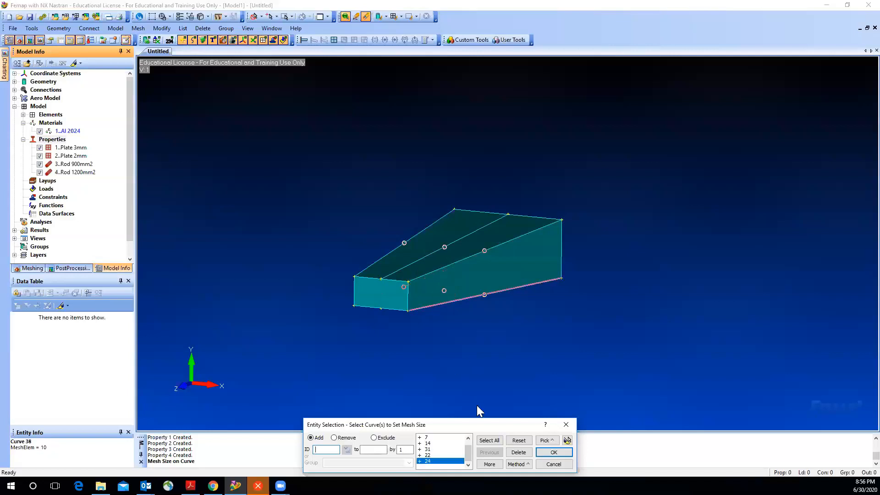
click(542, 452)
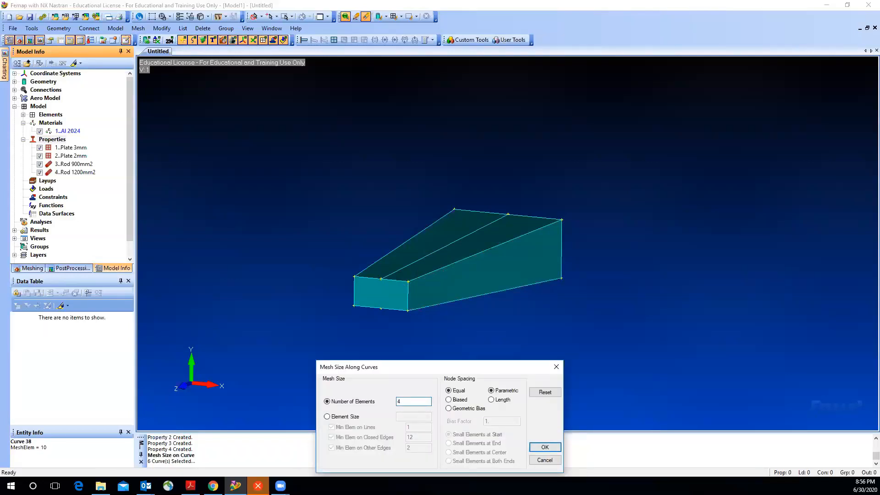
click(543, 448)
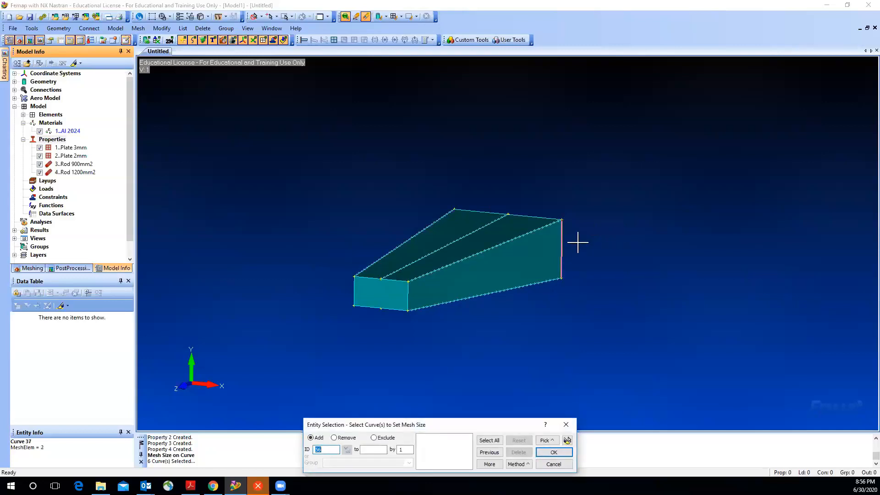
Set the mesh size along the four vertical edges at the two ends of the beam to 8 elements.
click(510, 250)
click(412, 291)
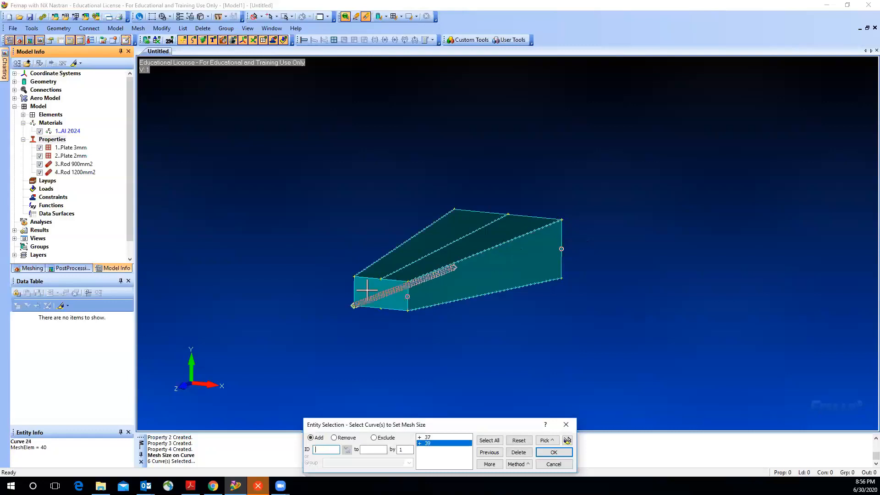
click(349, 289)
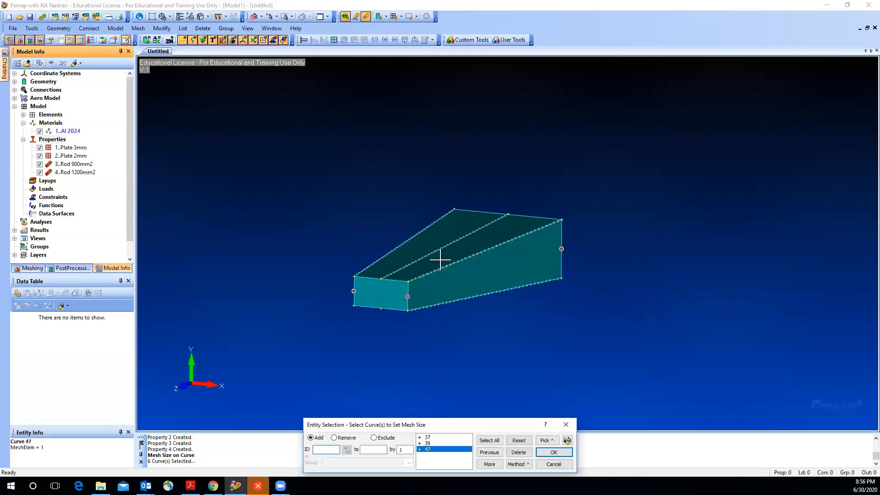
click(460, 222)
middle_drag(394, 229, 461, 236)
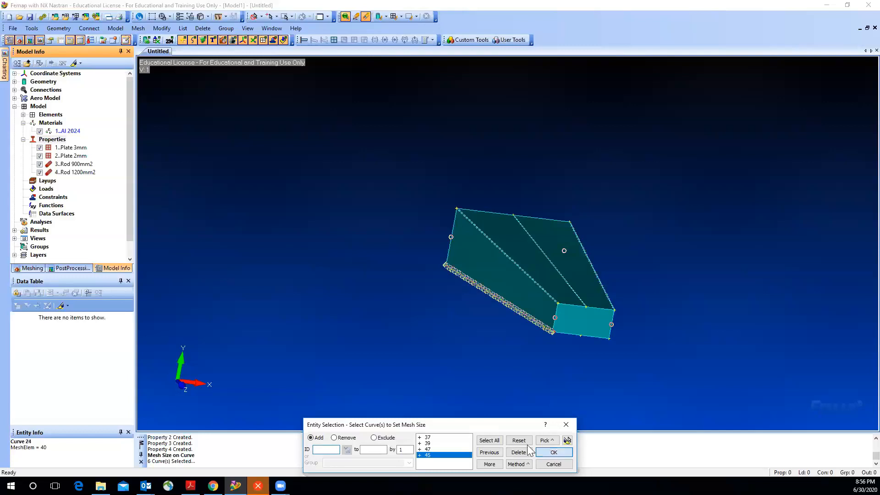
click(553, 452)
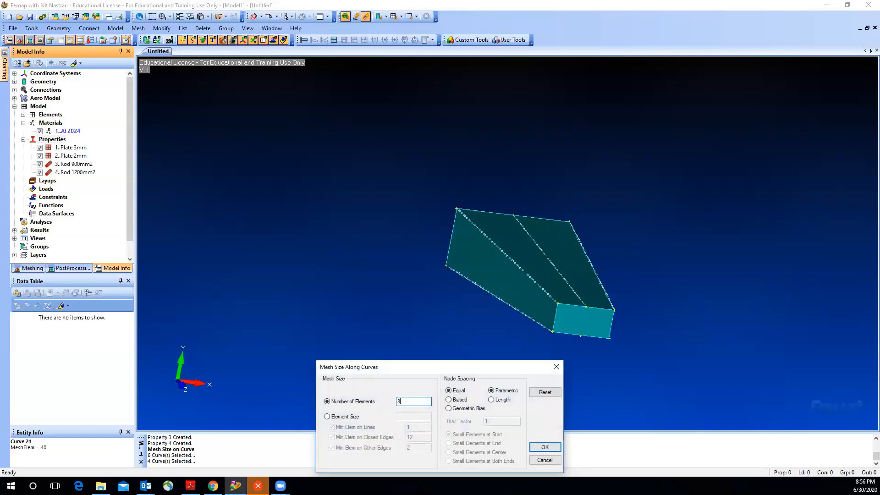
click(547, 446)
Set the mesh size along the eight upper and lower half-width edges at both beam ends to 8 elements, and finish mesh sizing.
middle_drag(575, 402, 508, 396)
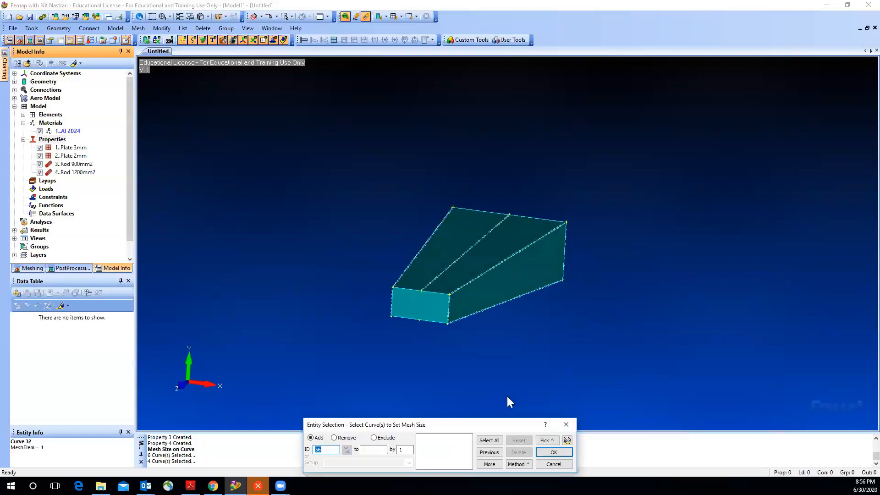
click(538, 218)
click(496, 212)
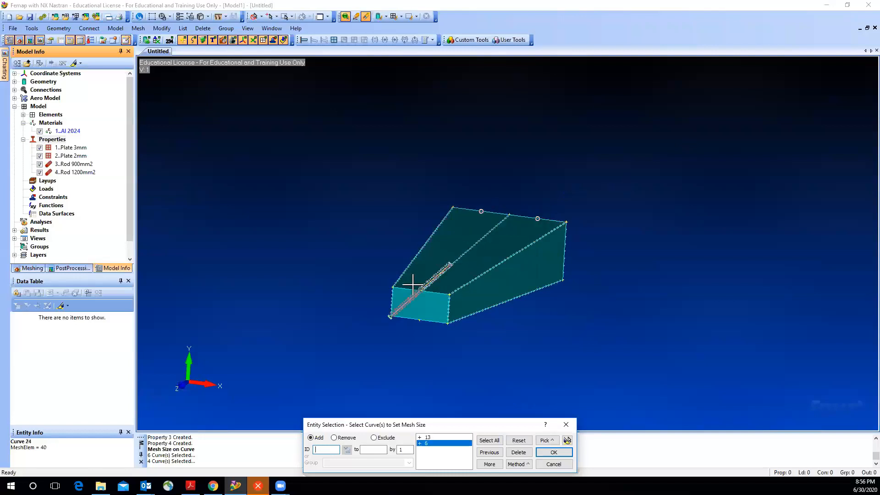
click(412, 285)
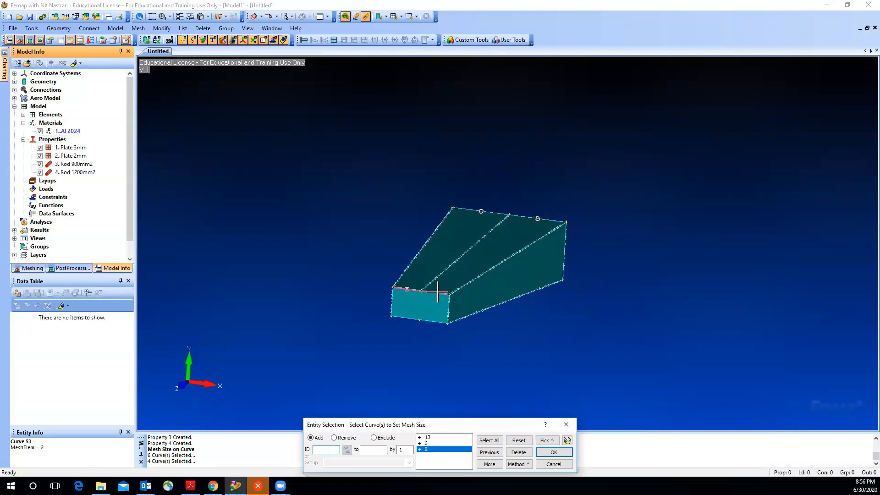
click(436, 292)
click(434, 323)
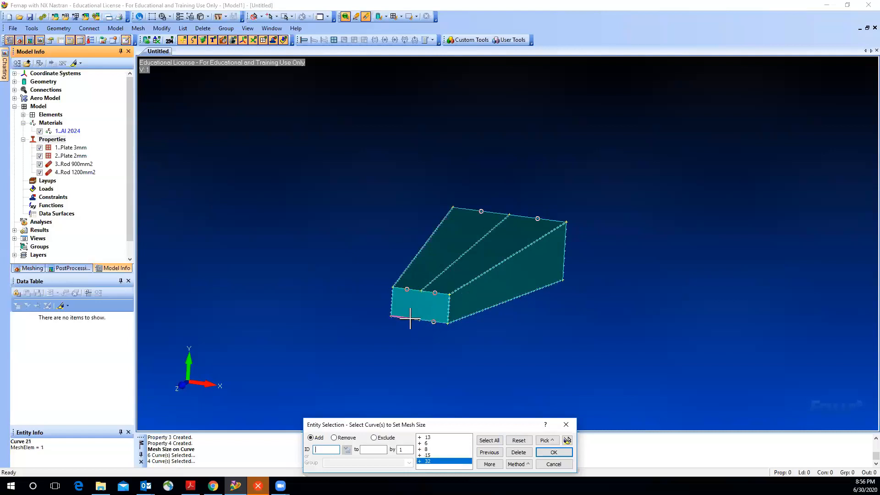
click(408, 318)
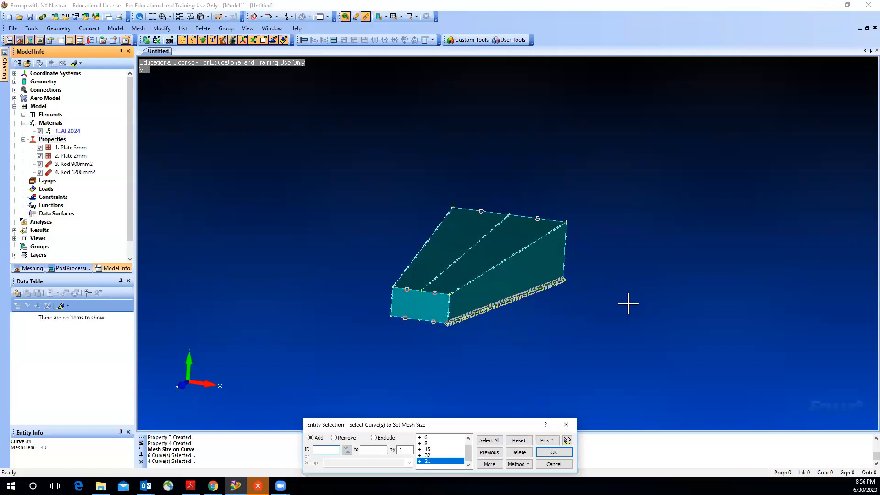
middle_drag(560, 304, 459, 305)
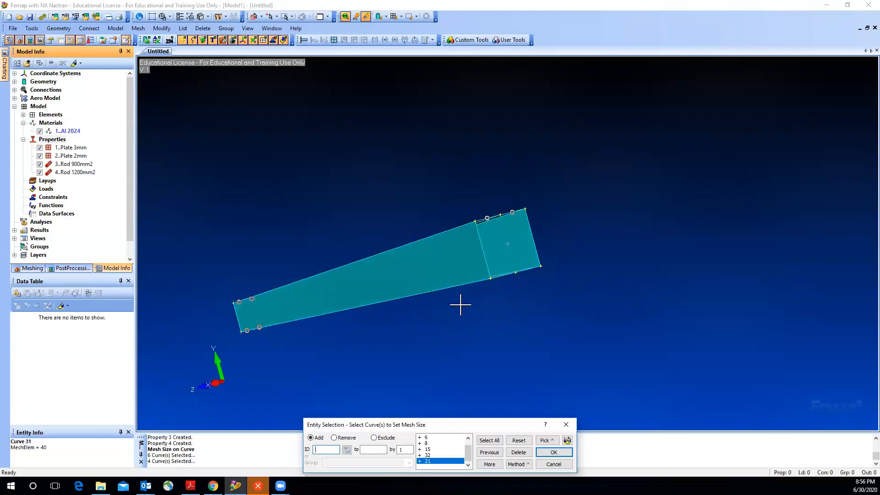
click(507, 281)
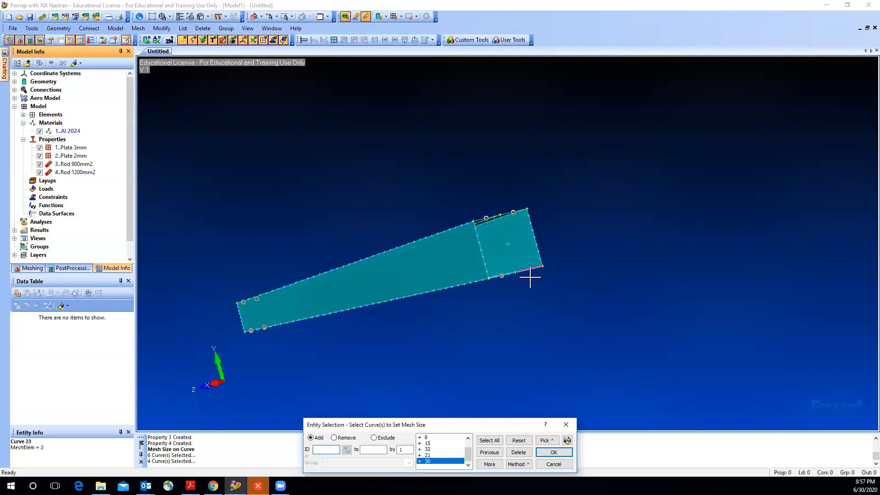
click(555, 451)
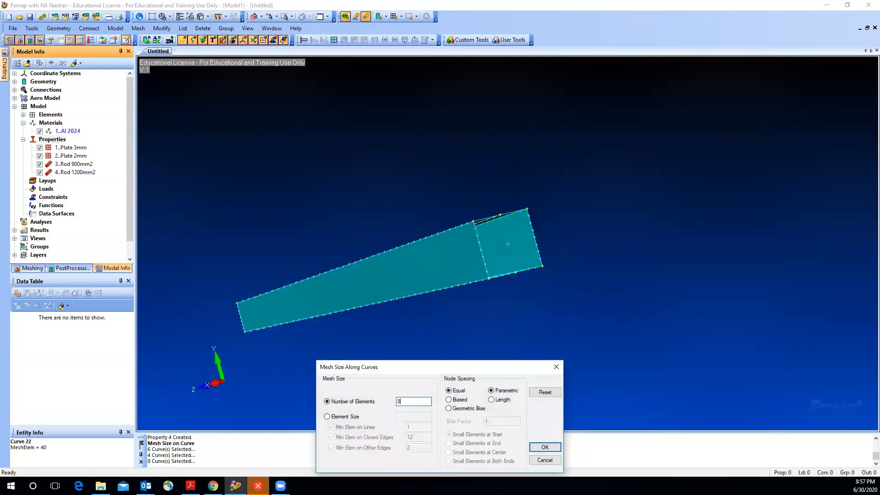
click(545, 447)
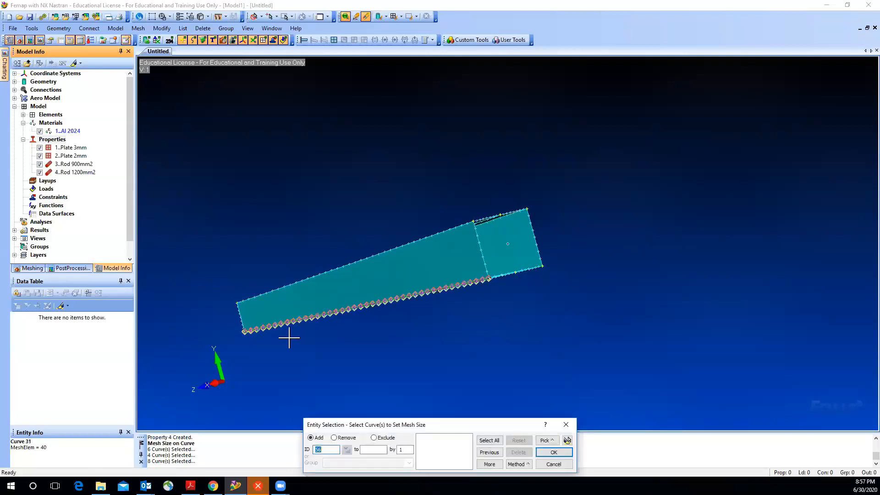
middle_drag(300, 338, 514, 418)
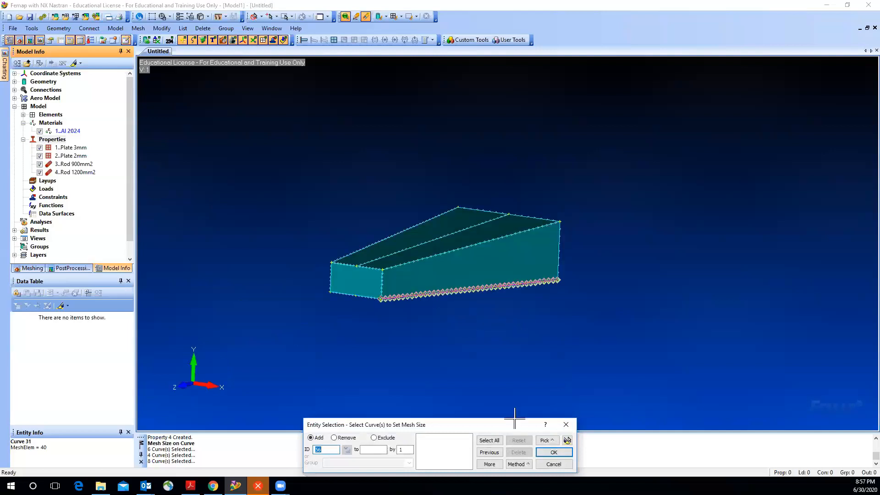
click(553, 464)
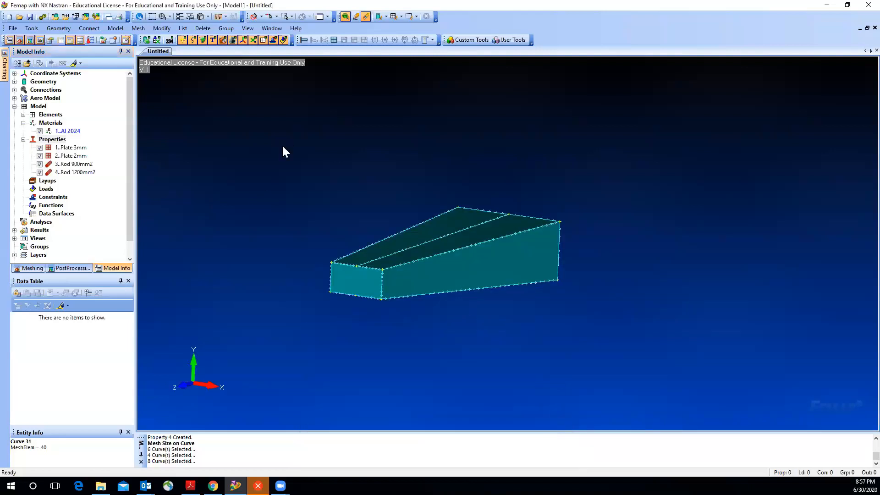
Mesh the two tapered side web surfaces of the beam with quad elements using the Plate 3mm property.
click(138, 29)
mouse_move(156, 64)
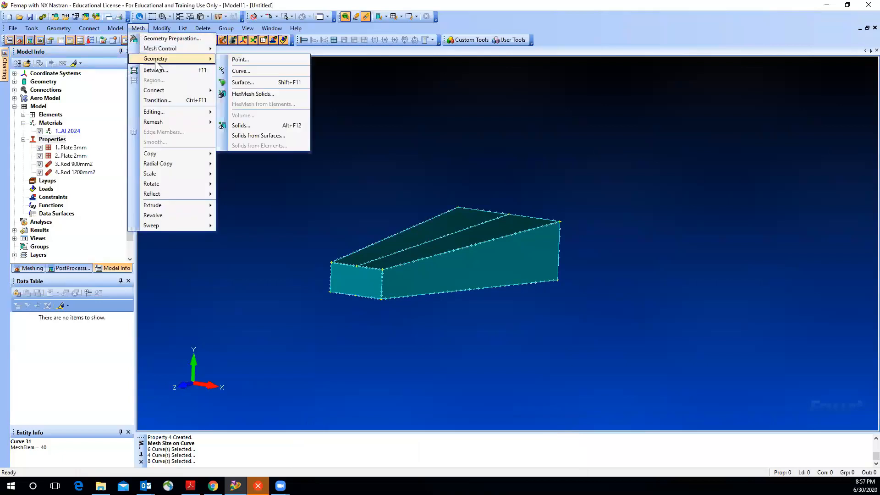
click(242, 83)
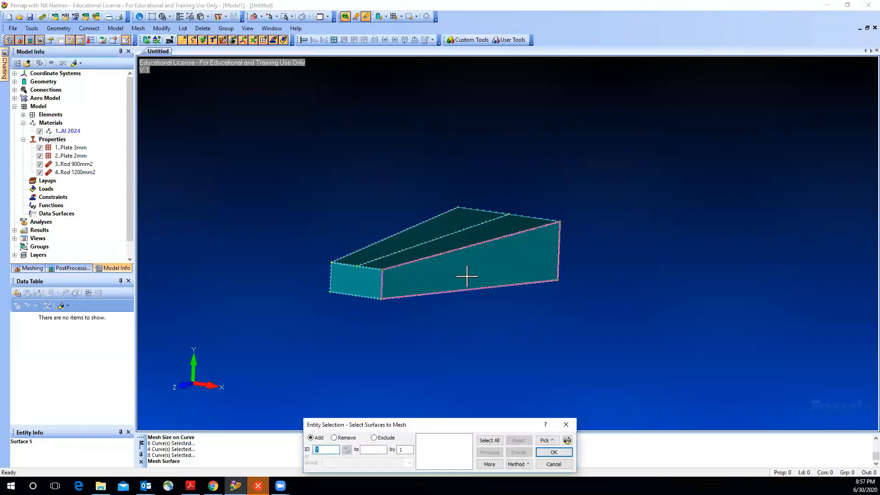
click(465, 275)
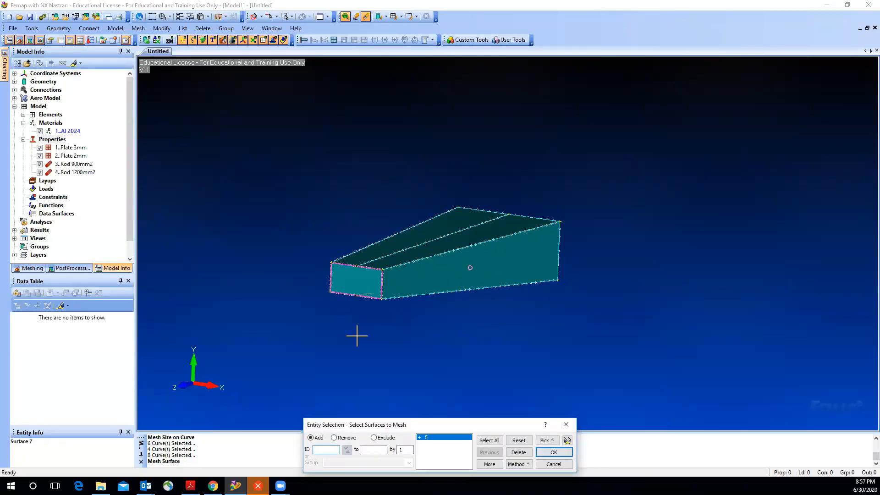
middle_drag(429, 347, 442, 348)
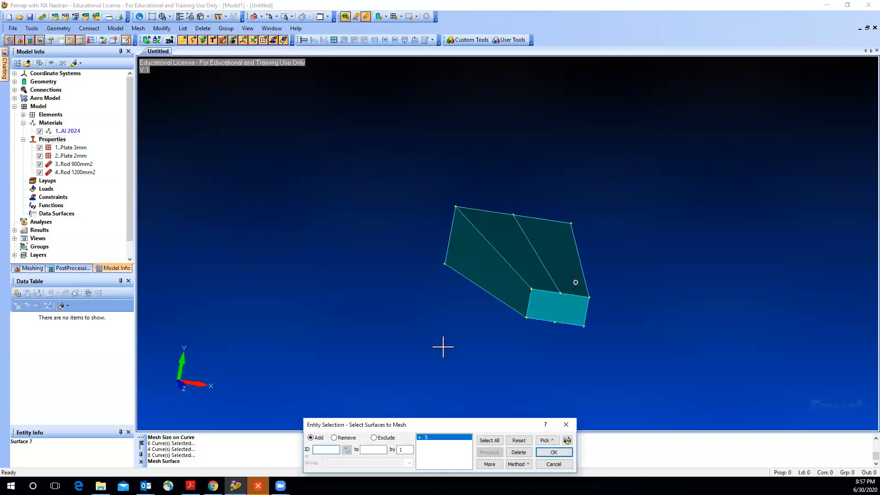
click(481, 277)
click(554, 452)
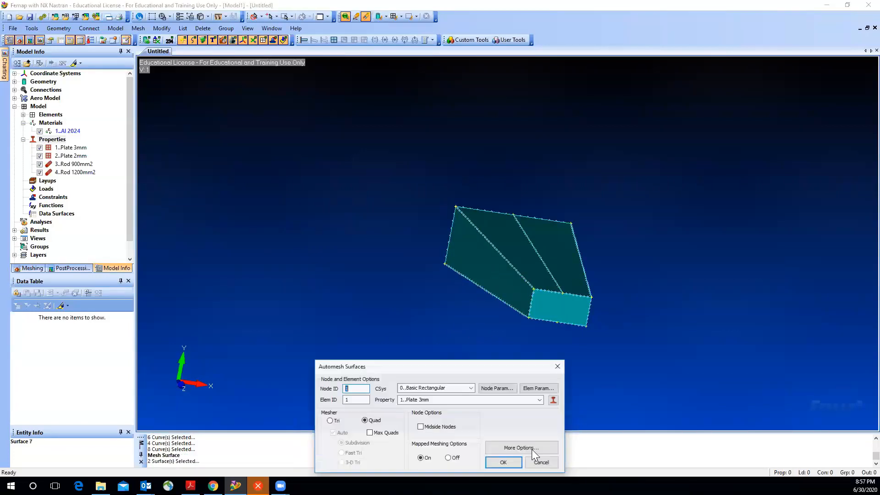
click(504, 463)
Inspect the mesh on the beam's side webs and undo the surface meshing.
middle_drag(568, 362, 536, 379)
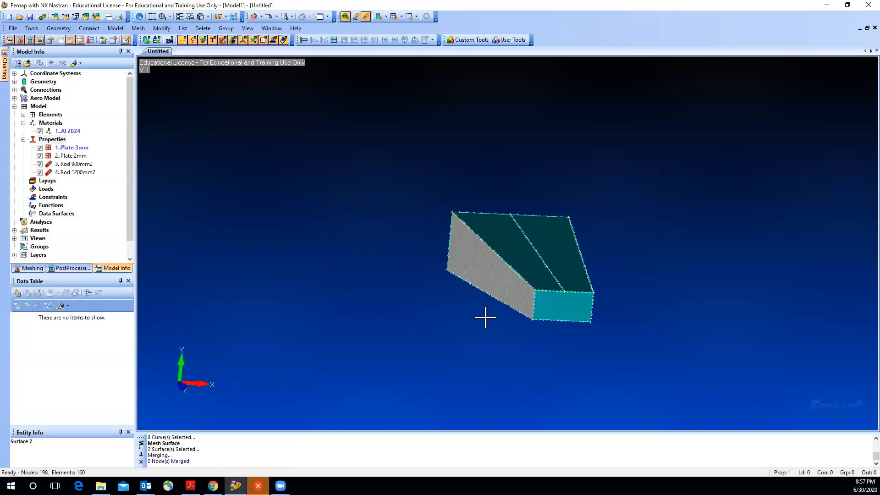
middle_drag(503, 316, 554, 317)
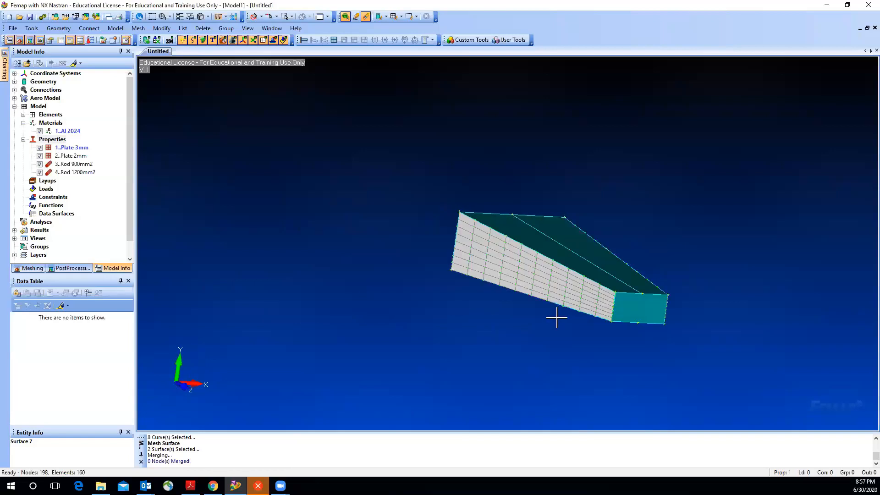
key(ctrl+z)
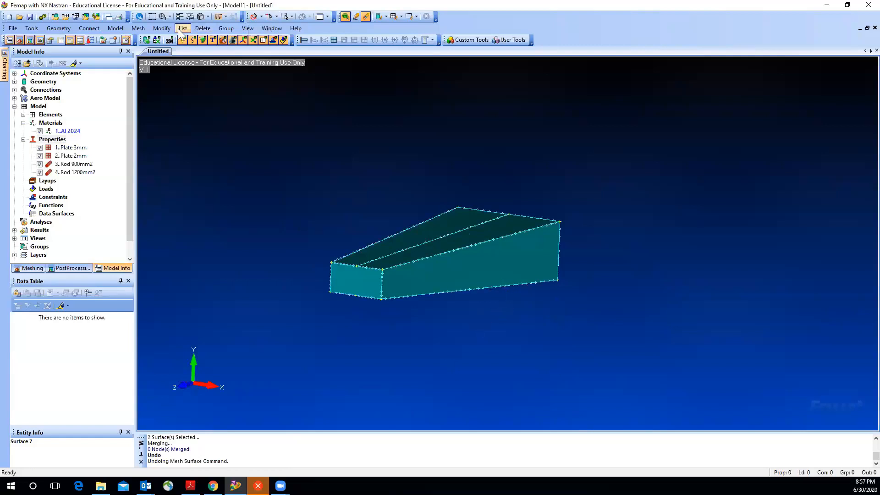
Set the mesh size along the upper and lower lengthwise edges of the +X side web to 40 equally spaced elements.
click(143, 29)
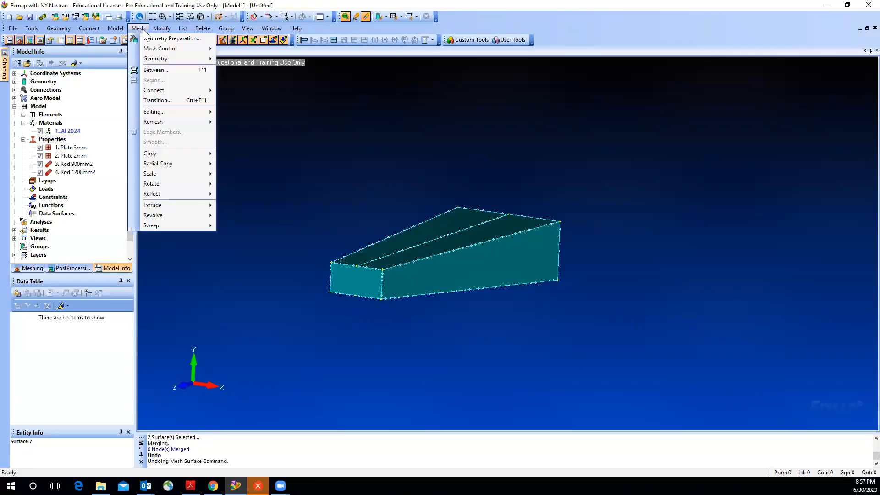
mouse_move(149, 48)
click(250, 71)
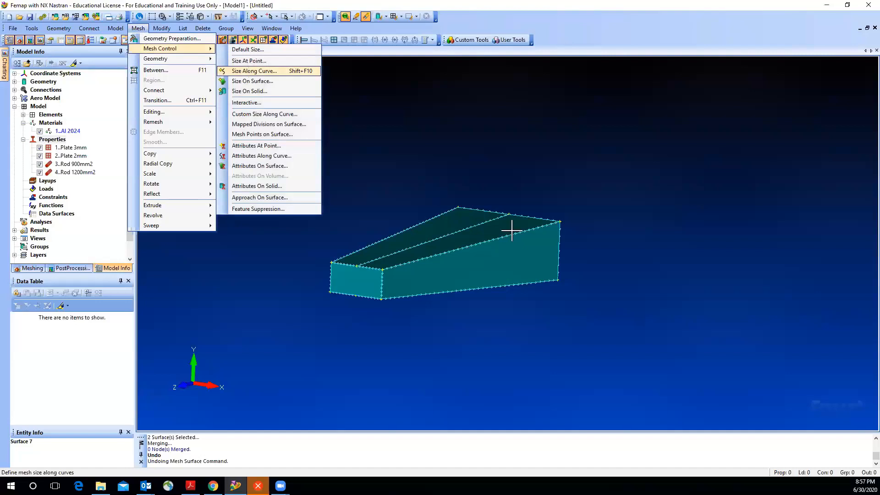
click(472, 246)
click(487, 297)
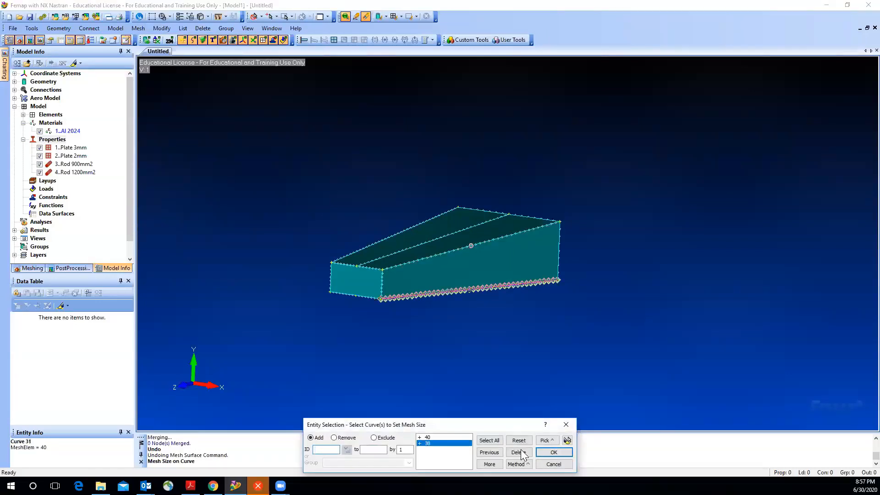
click(550, 452)
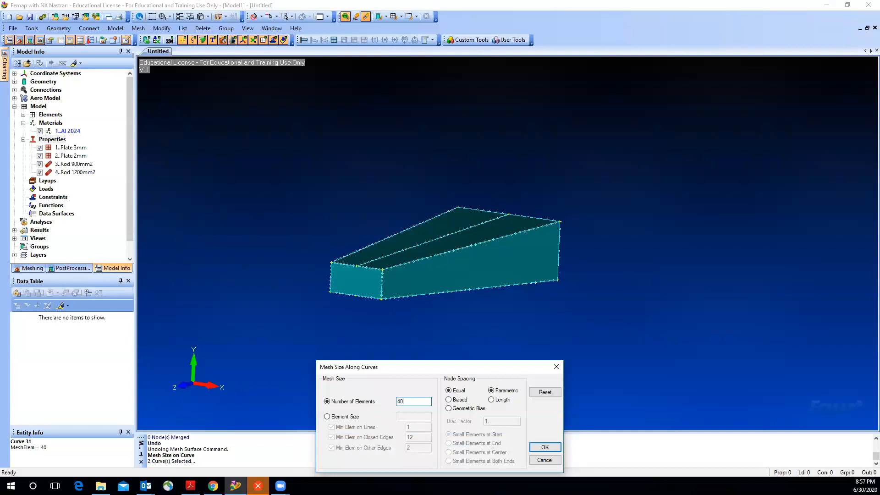
click(542, 451)
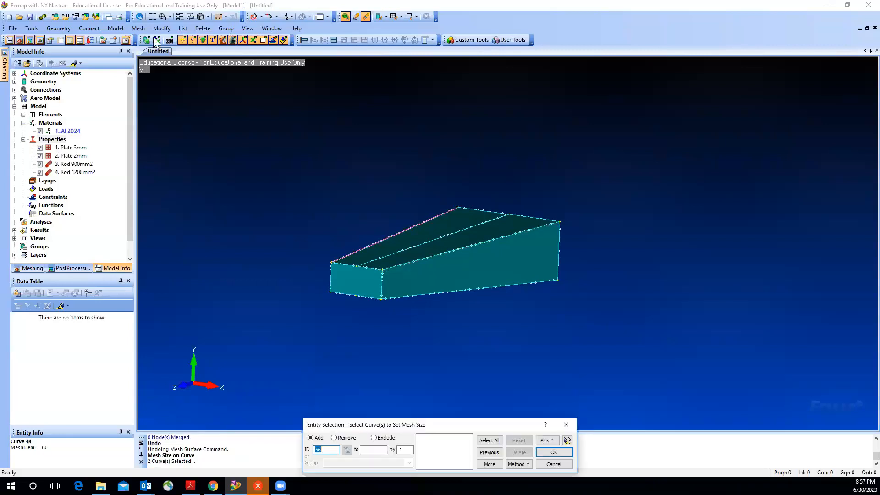
key(Escape)
Mesh the tapered web surface on the +X side of the beam with the Plate 3mm property.
click(138, 29)
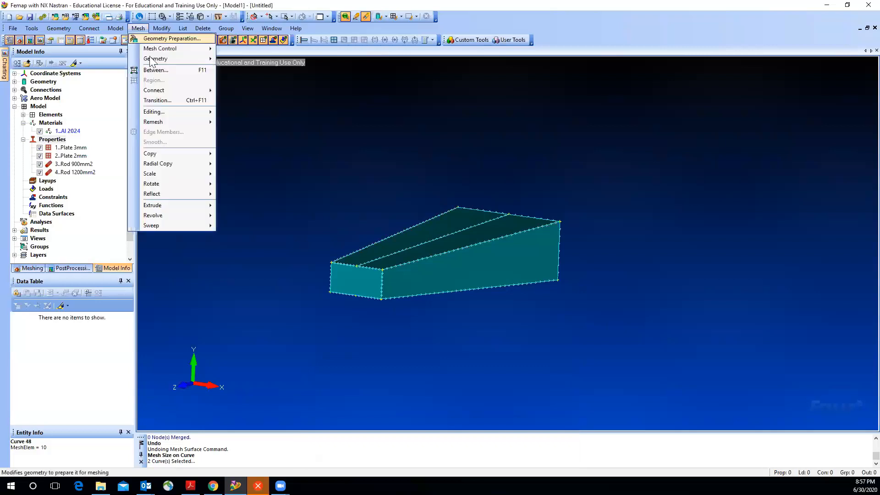
mouse_move(152, 60)
click(233, 81)
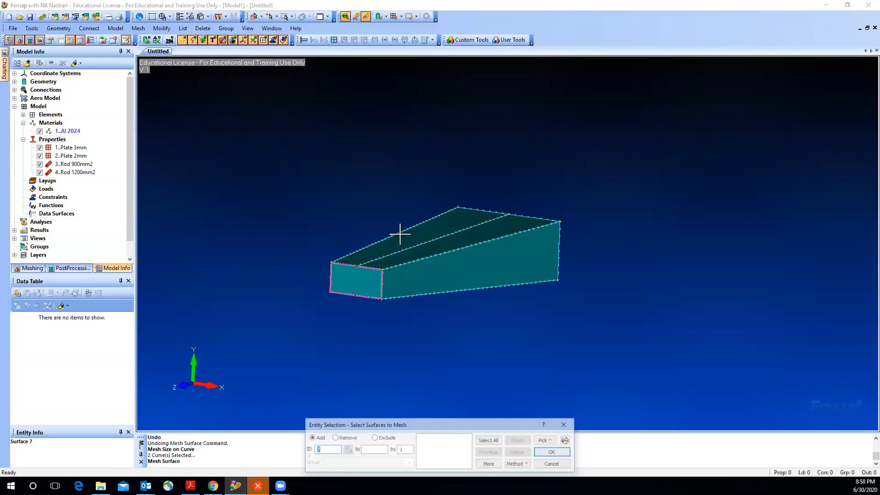
click(456, 266)
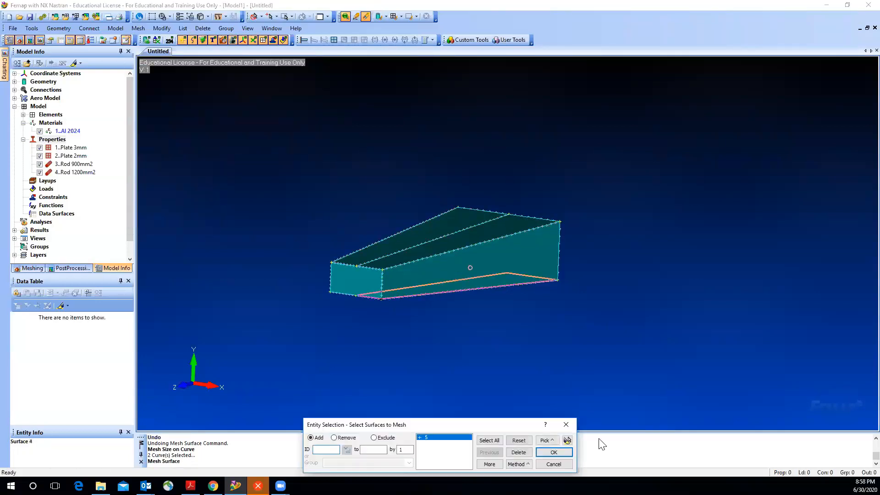
click(554, 452)
click(505, 458)
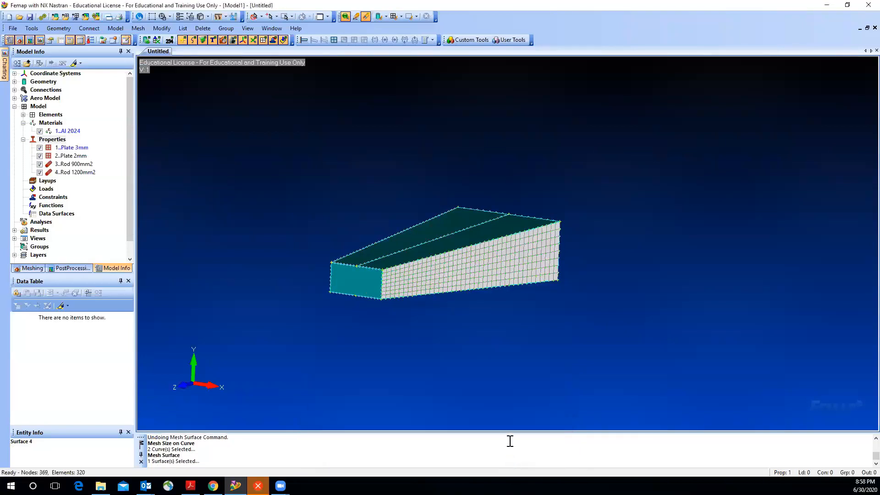
Set the mesh size along the upper and lower lengthwise edges of the opposite, -X side web to 40 equally spaced elements.
middle_drag(335, 350, 472, 345)
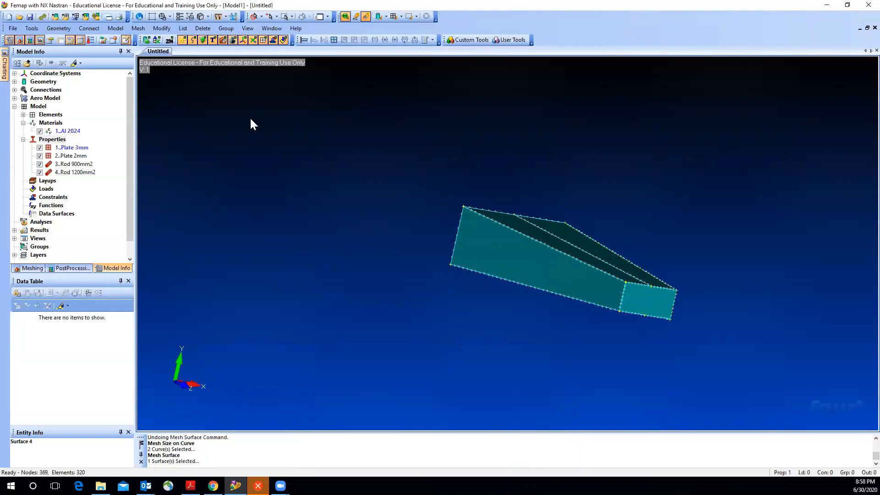
click(138, 28)
mouse_move(160, 48)
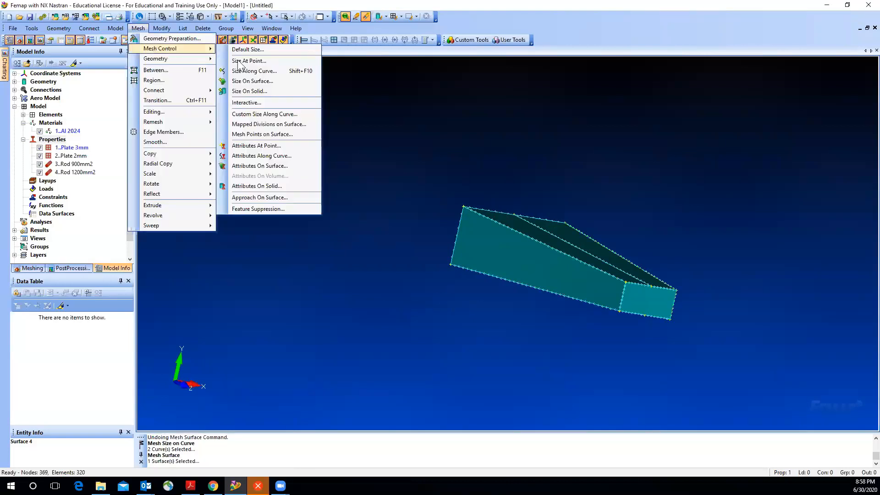
click(250, 71)
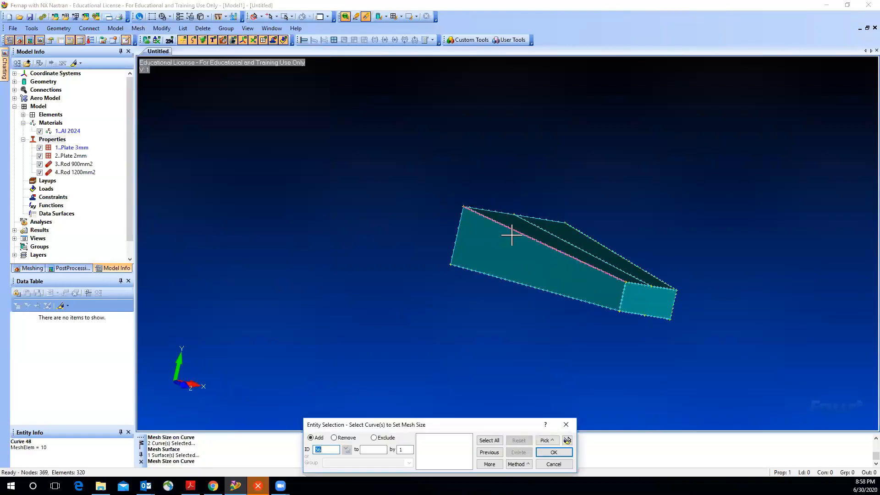
click(512, 235)
click(490, 284)
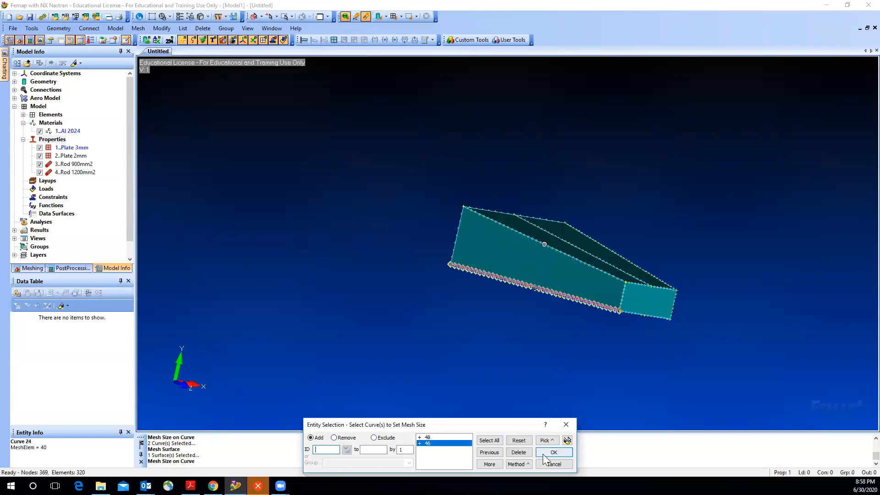
click(550, 452)
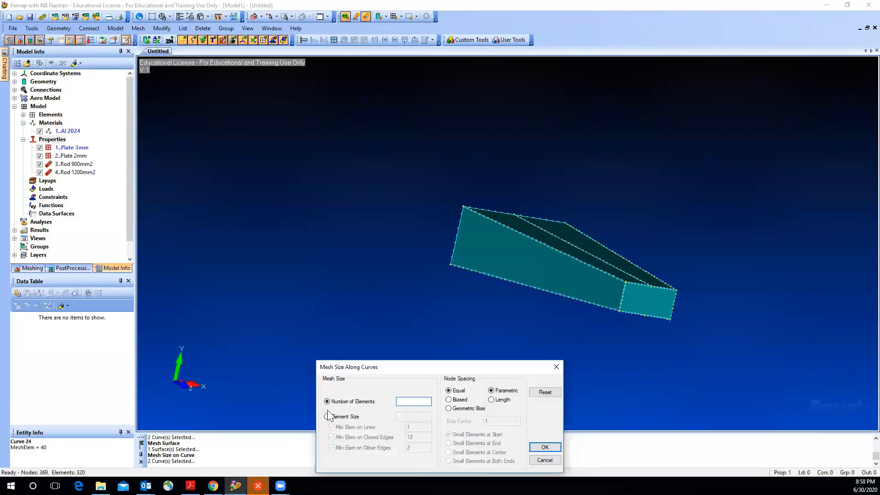
click(536, 448)
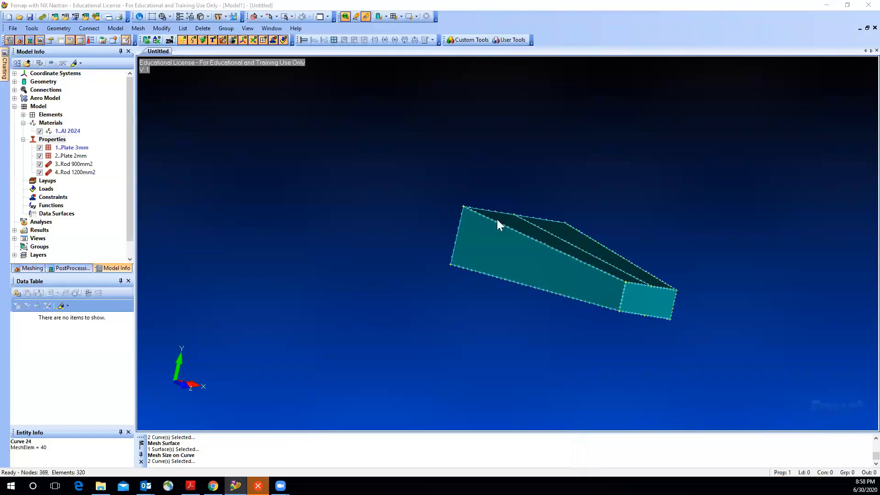
key(Escape)
Mesh the tapered web surface on the -X side with quad elements using the Plate 3mm property.
click(138, 28)
mouse_move(165, 62)
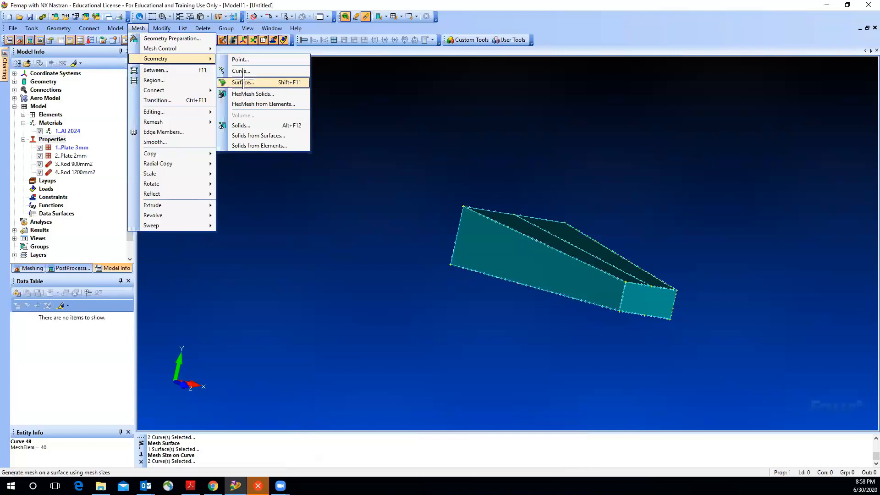
click(243, 74)
click(503, 260)
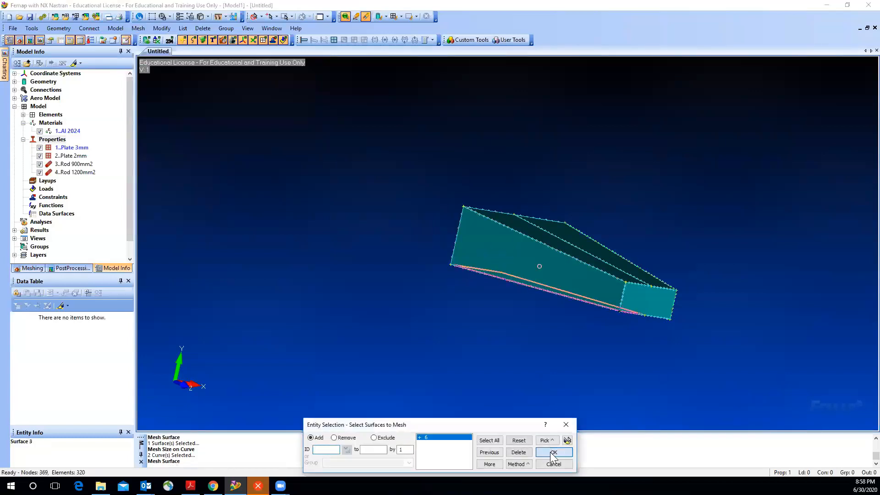
click(553, 452)
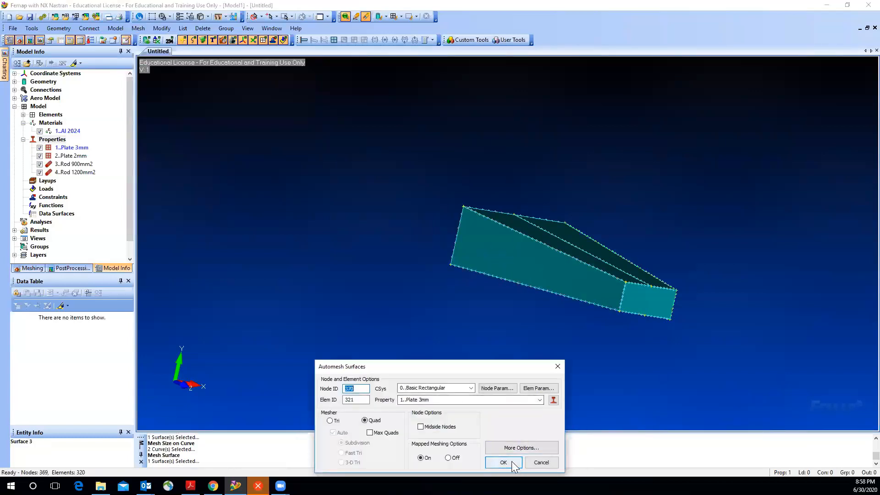
click(515, 463)
Try meshing the +X half of the upper skin with the Plate 2mm property, and undo that mesh.
middle_drag(546, 384, 406, 351)
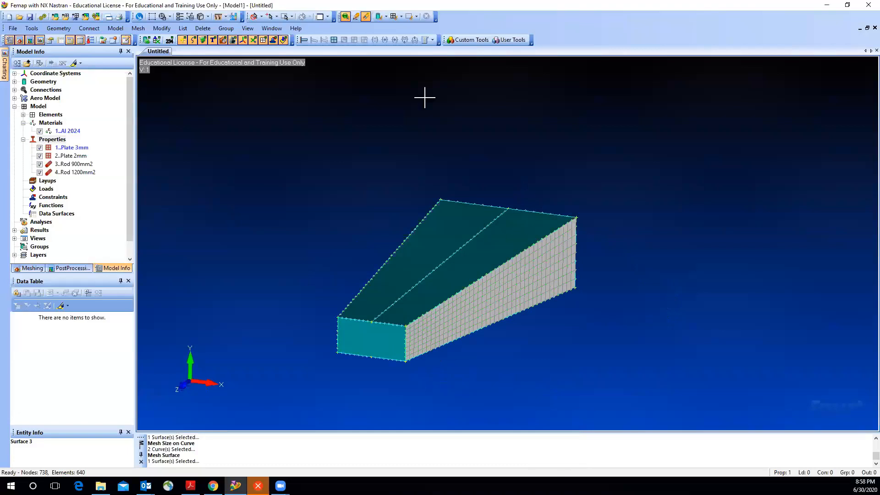
click(143, 28)
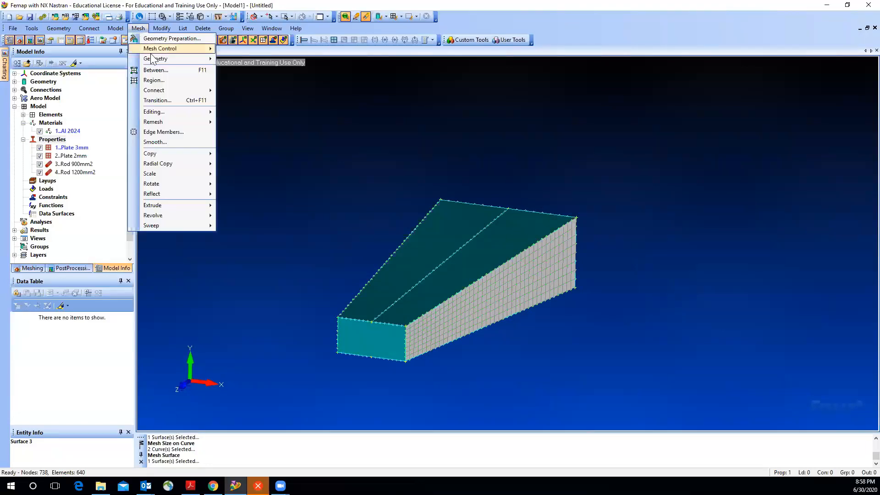
mouse_move(154, 58)
click(243, 82)
click(481, 263)
click(553, 452)
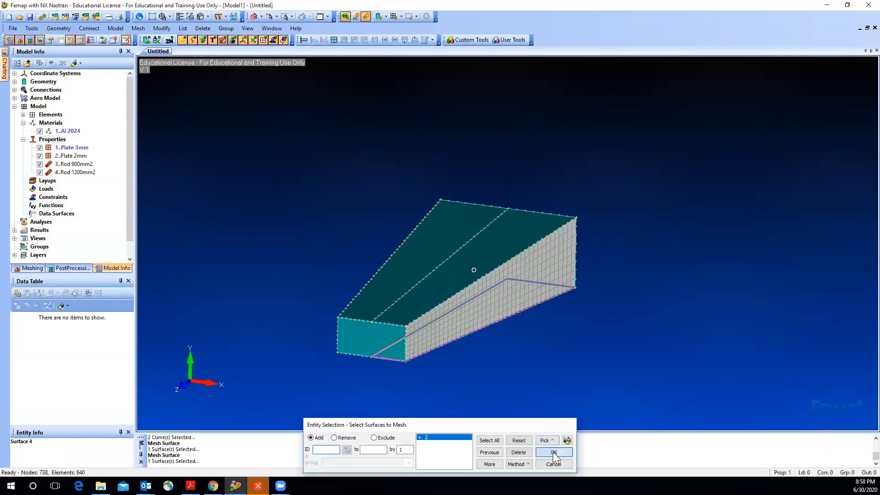
click(540, 400)
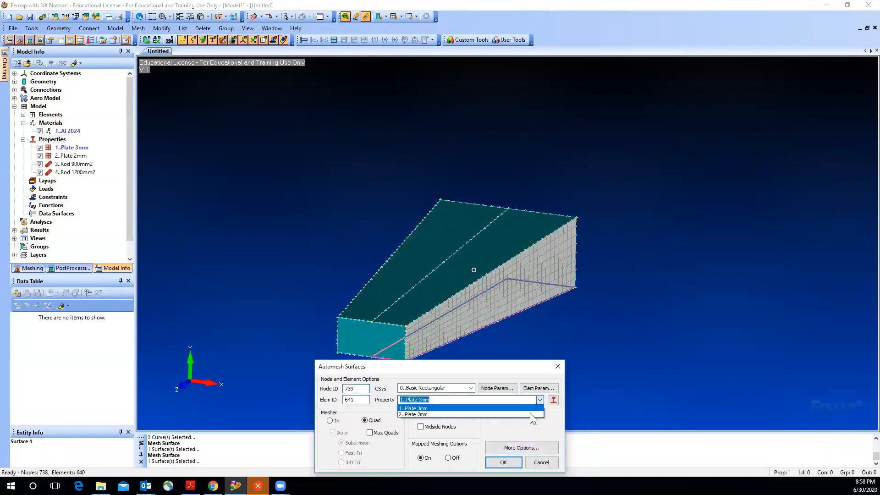
click(530, 417)
click(511, 467)
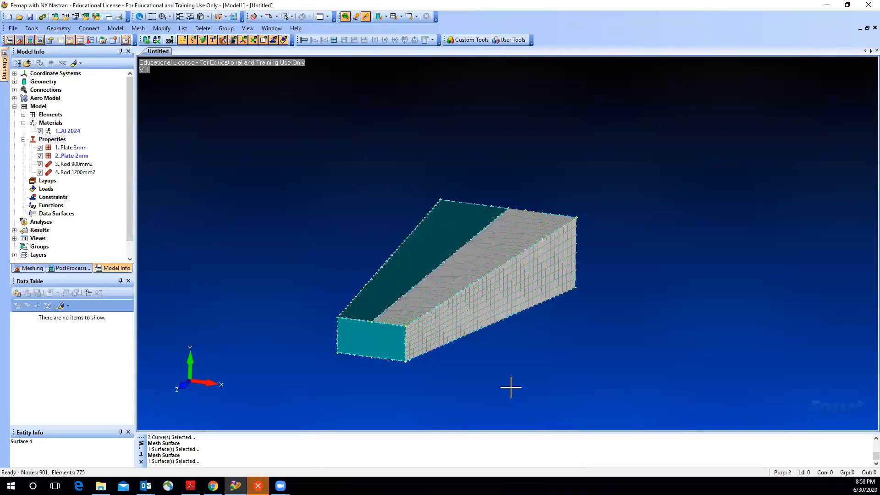
key(ctrl+z)
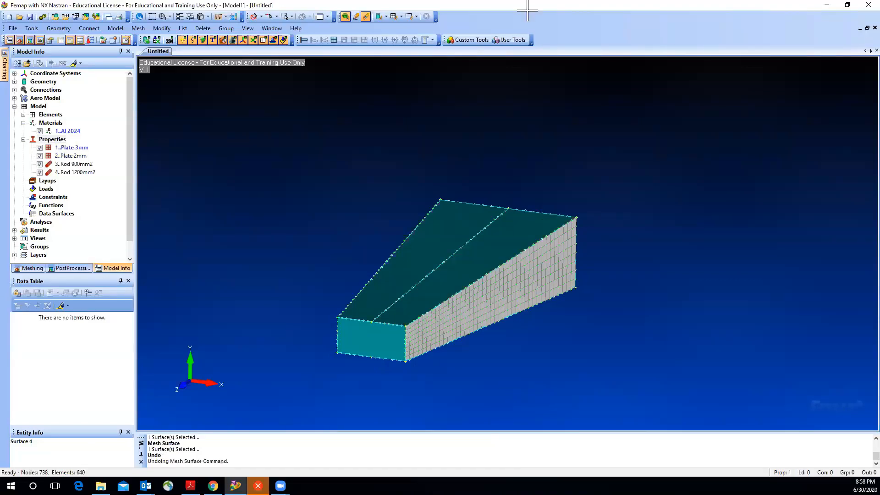
Set the mesh size along the centre line and the +X lengthwise edge of the upper skin to 40 equally spaced elements.
click(138, 28)
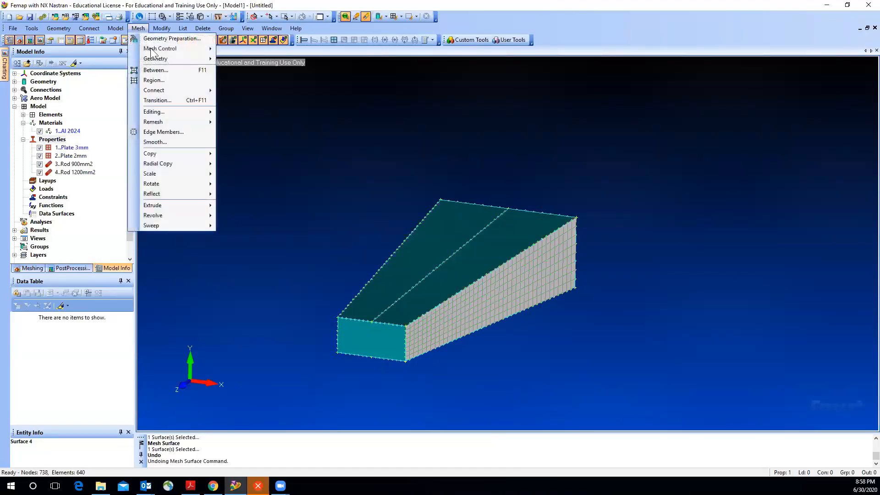
mouse_move(152, 49)
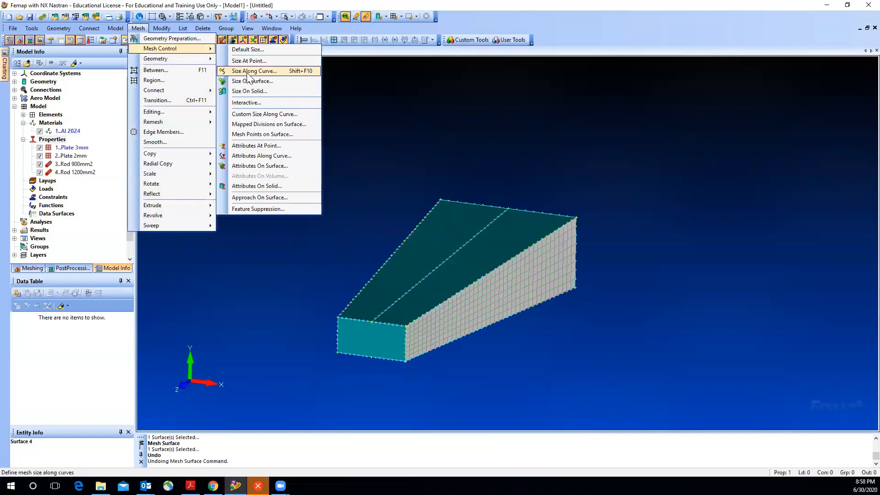
click(248, 71)
click(463, 244)
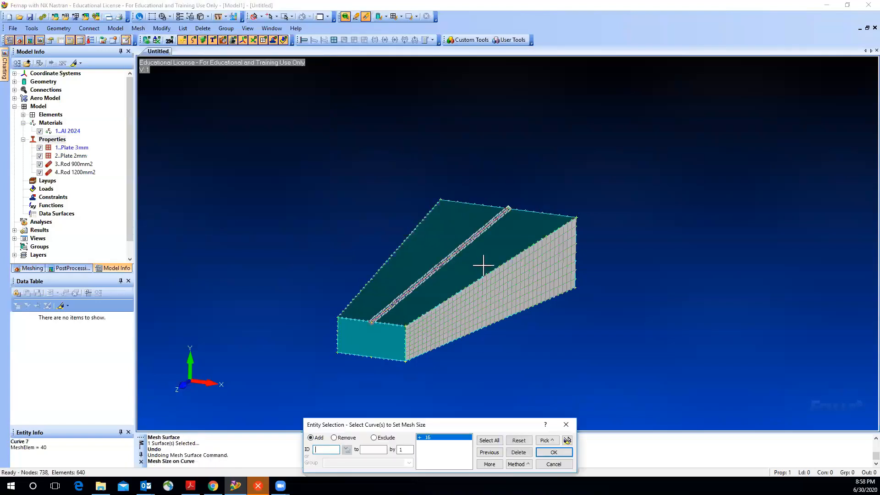
click(504, 296)
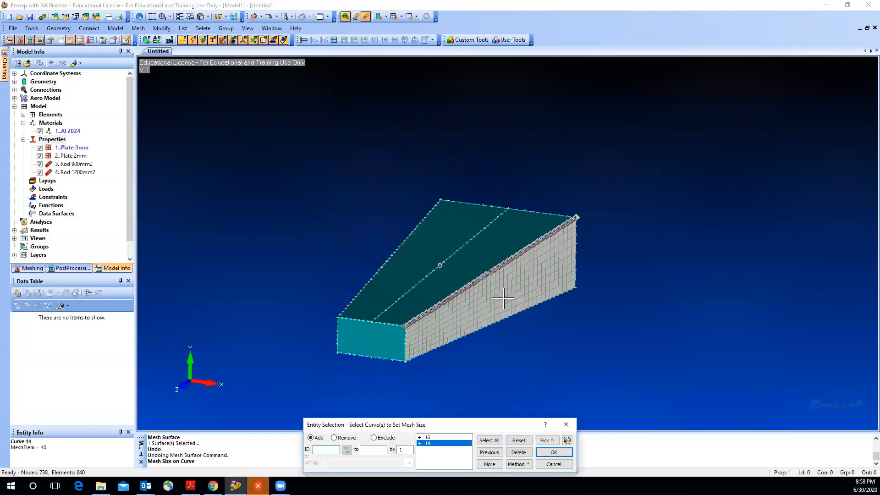
click(547, 452)
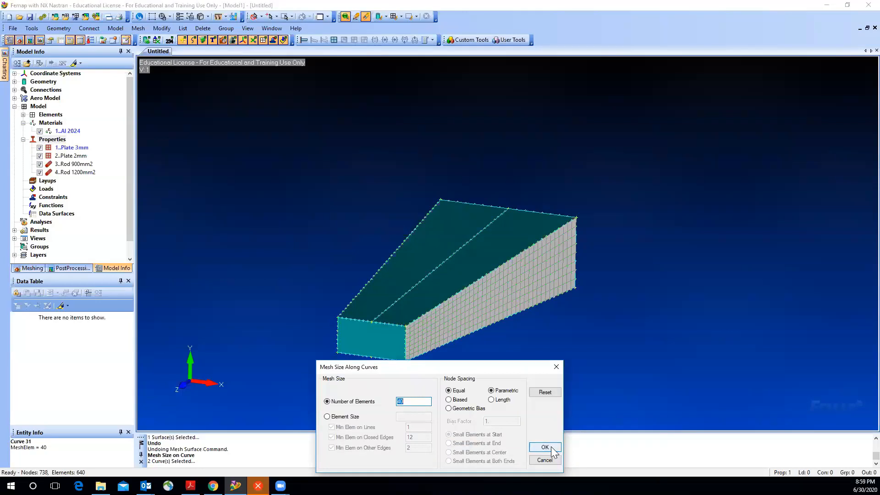
click(544, 447)
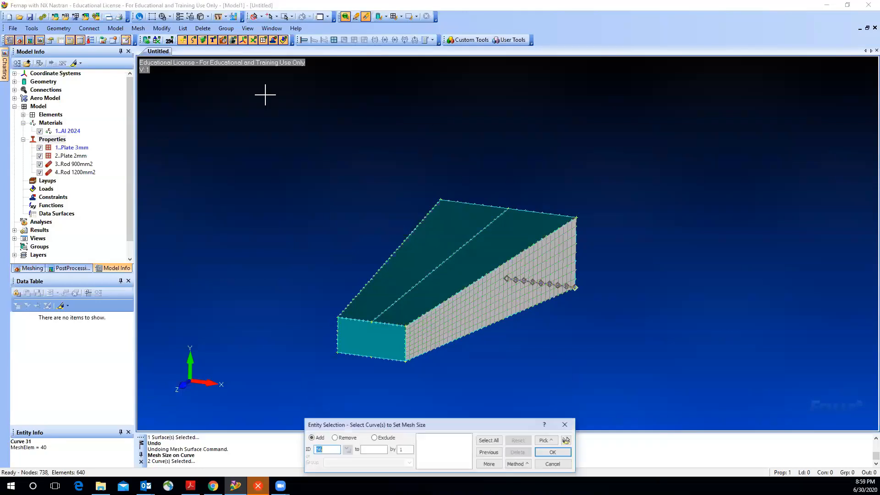
key(Escape)
Set the mesh size on the two short end edges of the upper skin's +X half to 8 equally spaced elements.
click(139, 28)
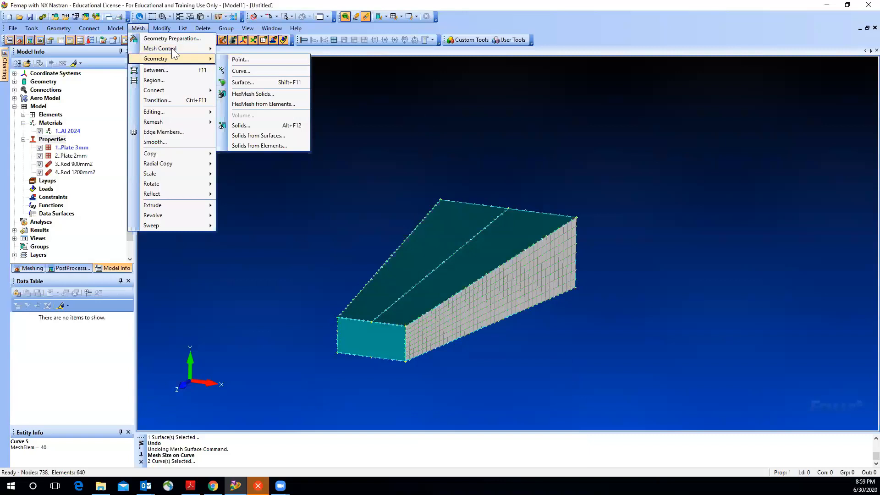
mouse_move(171, 48)
click(250, 69)
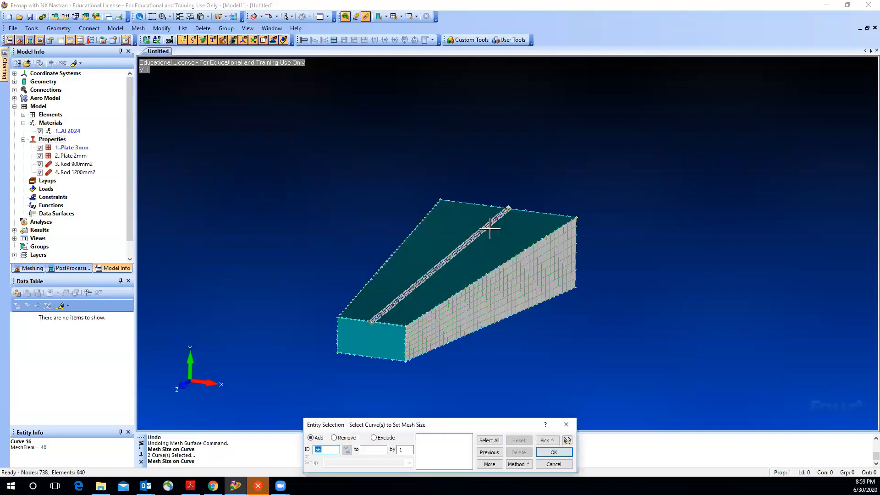
click(528, 216)
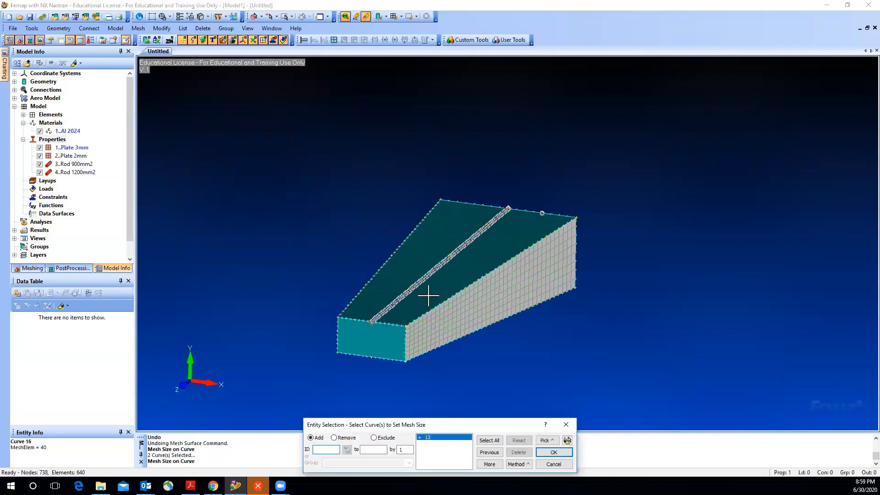
click(398, 329)
click(554, 452)
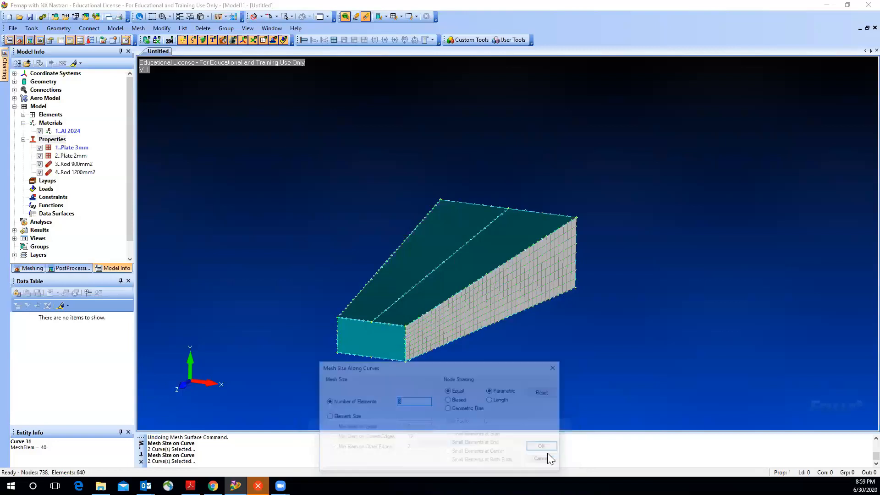
click(546, 446)
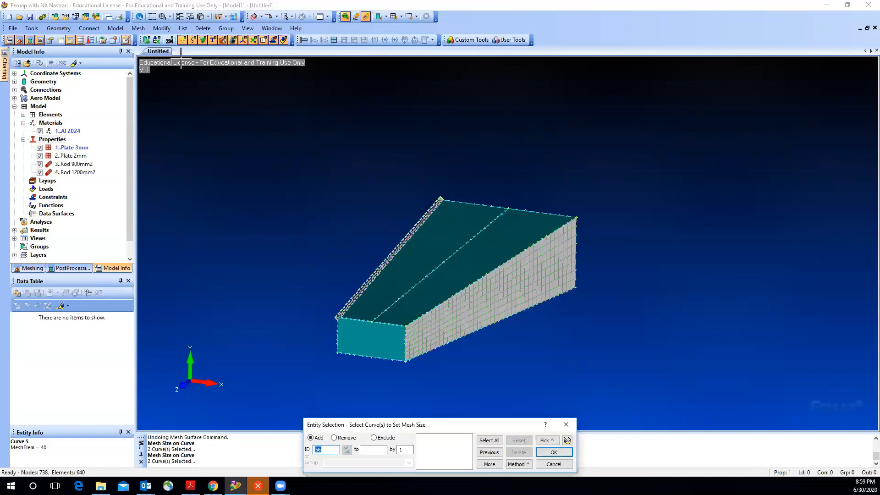
click(554, 464)
Mesh the +X half of the upper skin with quad elements using the Plate 2mm property.
click(138, 28)
mouse_move(155, 58)
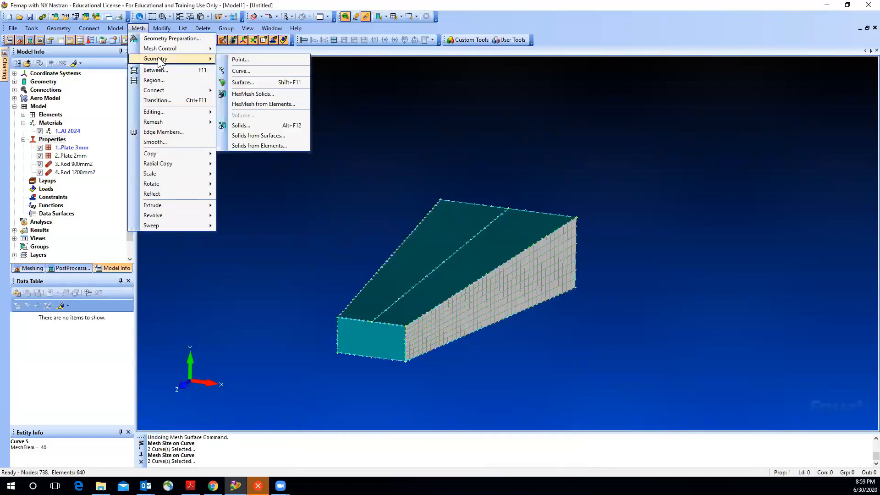
click(241, 82)
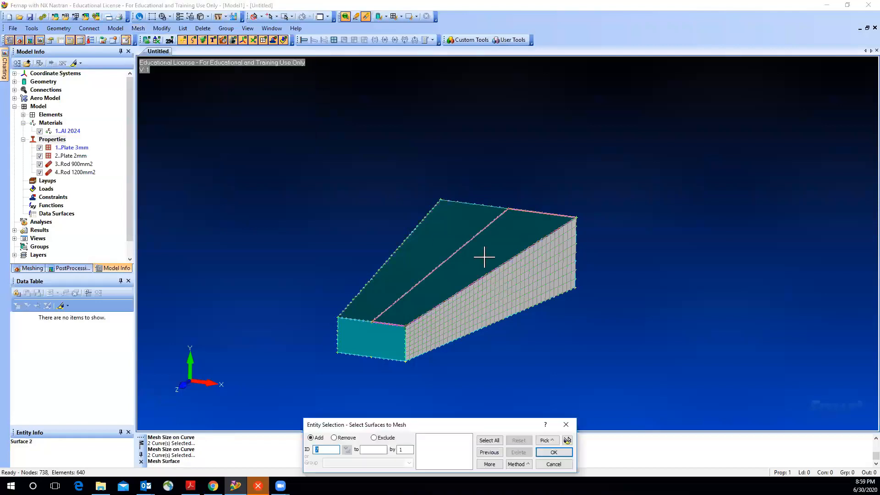
click(515, 334)
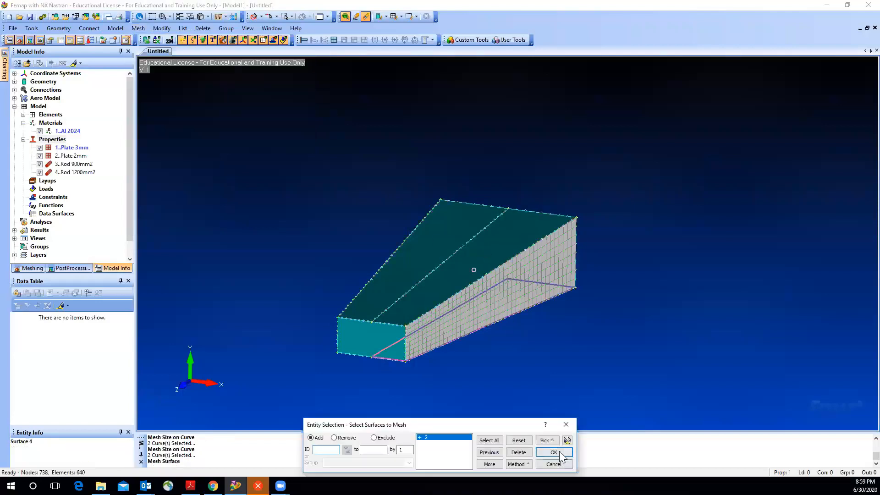
click(554, 452)
click(540, 399)
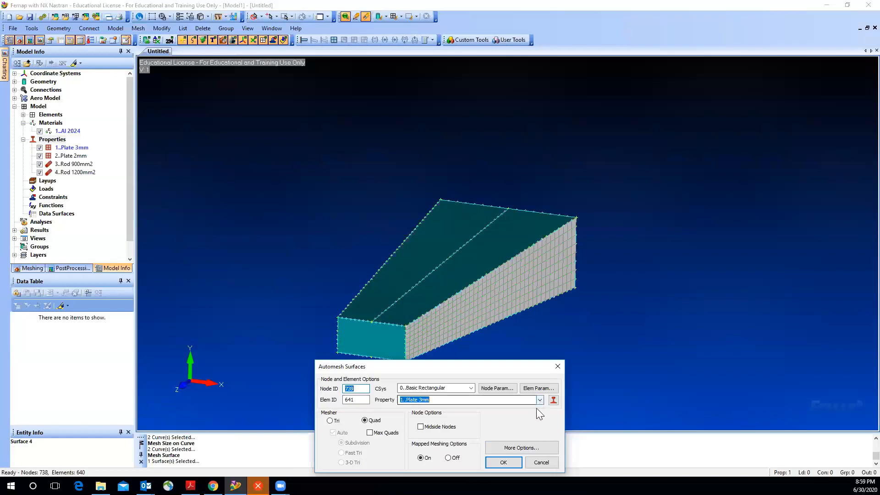
click(504, 461)
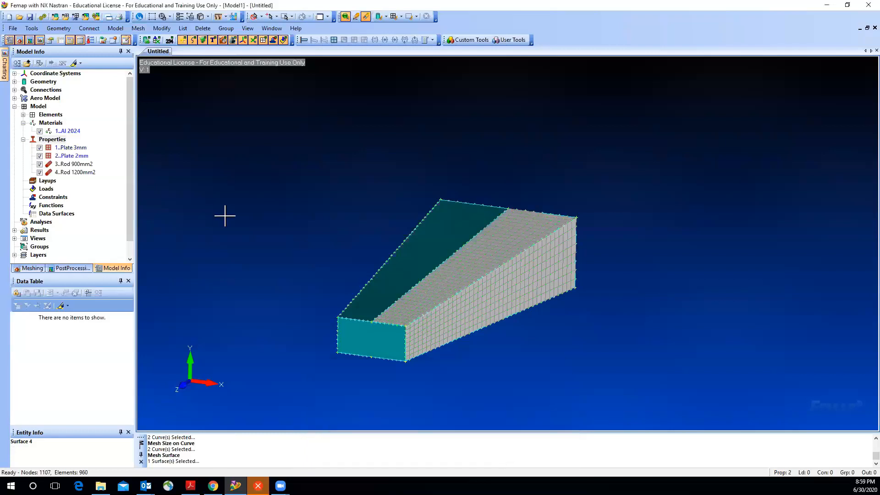
Activate the Plate 2mm property and set the mesh size along the lengthwise edges of the upper skin's -X half to 40 elements.
double_click(72, 157)
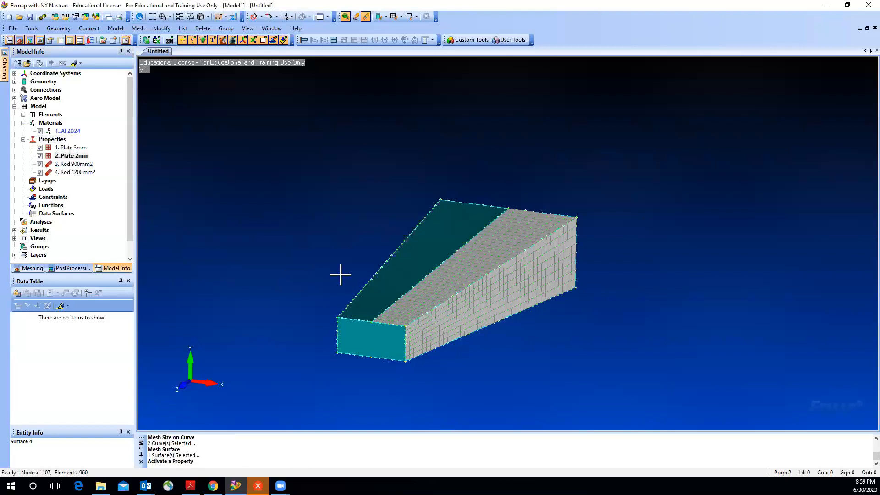
click(138, 28)
mouse_move(149, 49)
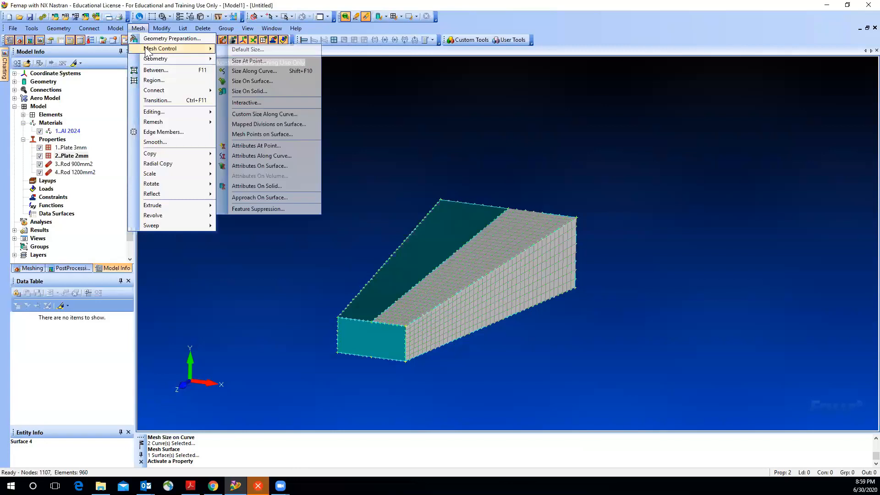
click(254, 71)
click(400, 241)
click(436, 269)
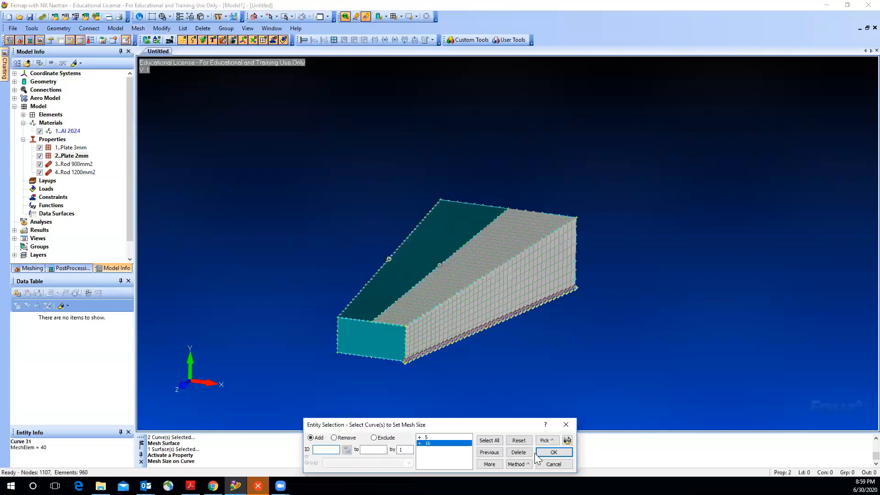
click(553, 453)
click(553, 448)
Set the mesh size on the two short end edges of the upper skin's -X half to 8 elements.
click(355, 318)
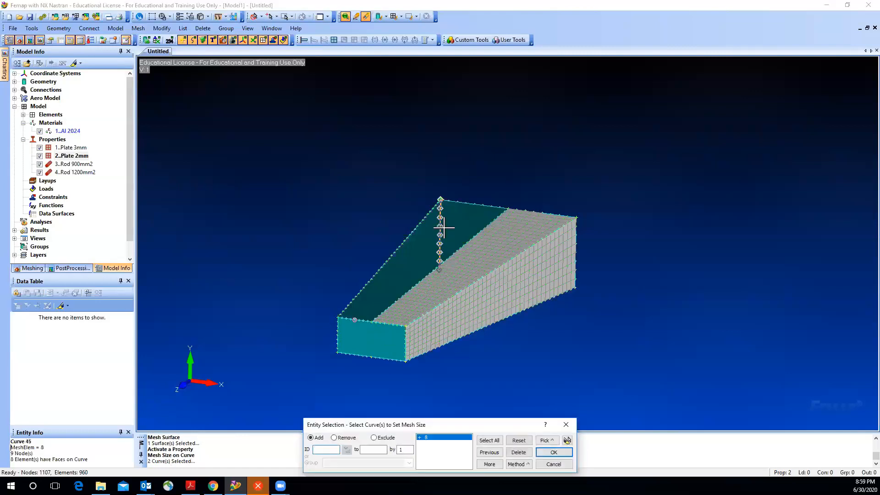
click(474, 204)
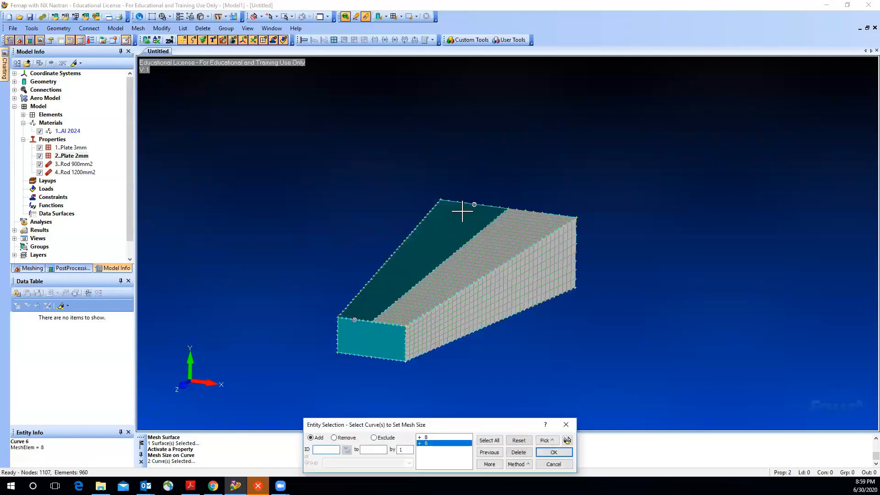
click(554, 452)
click(549, 448)
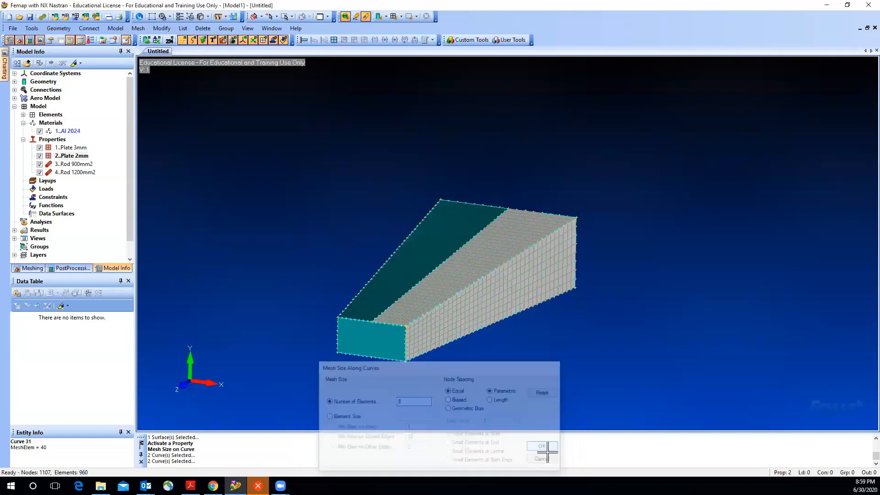
key(Escape)
Mesh the -X half of the upper skin with the active Plate 2mm property.
click(138, 28)
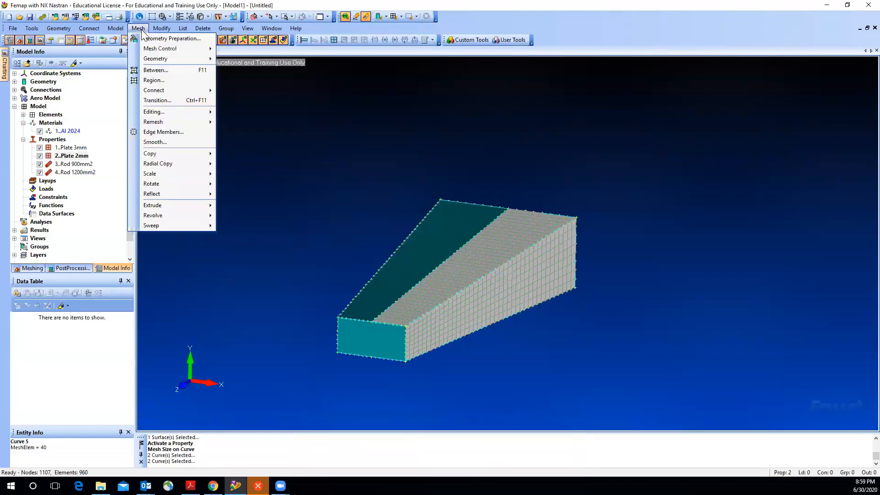
mouse_move(217, 64)
click(243, 82)
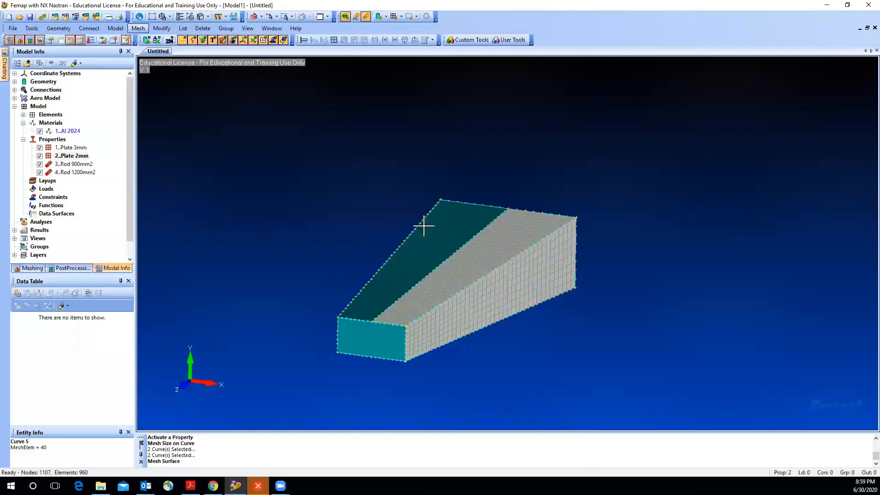
click(436, 242)
click(501, 342)
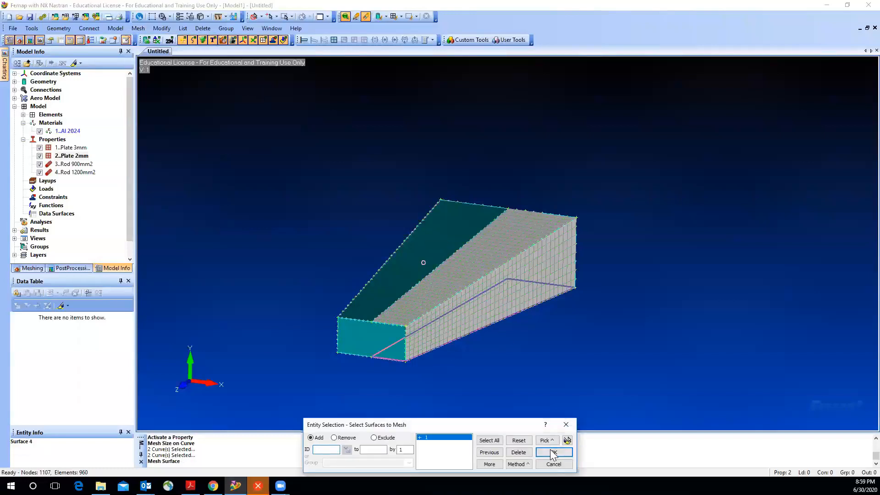
click(552, 452)
click(501, 461)
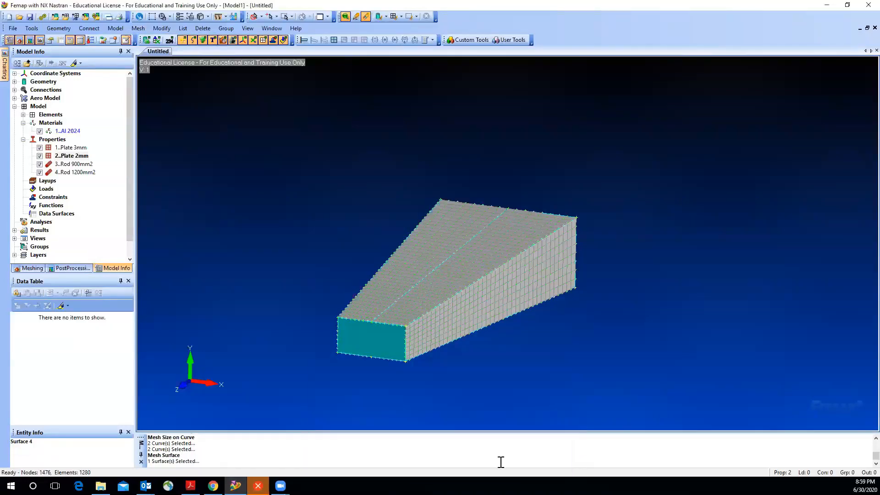
Set the mesh size along the centre line and the +X lengthwise edge of the lower skin to 40 equally spaced elements.
middle_drag(501, 381, 464, 314)
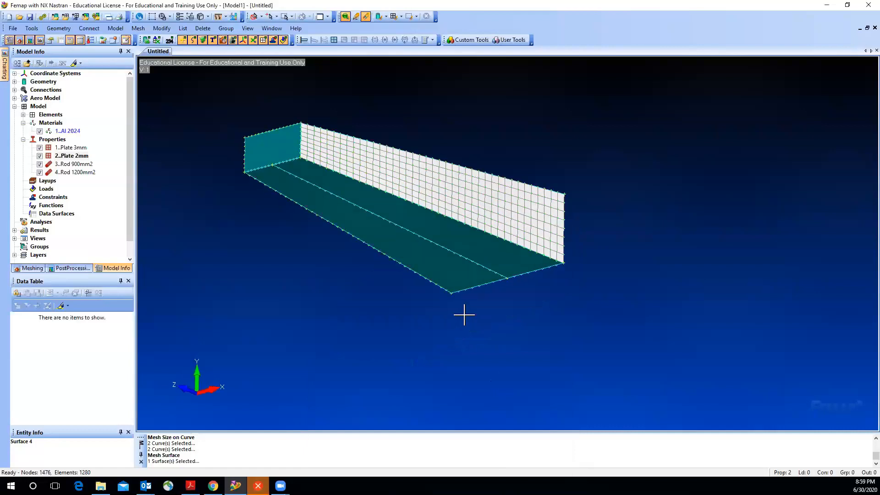
middle_drag(446, 357, 445, 356)
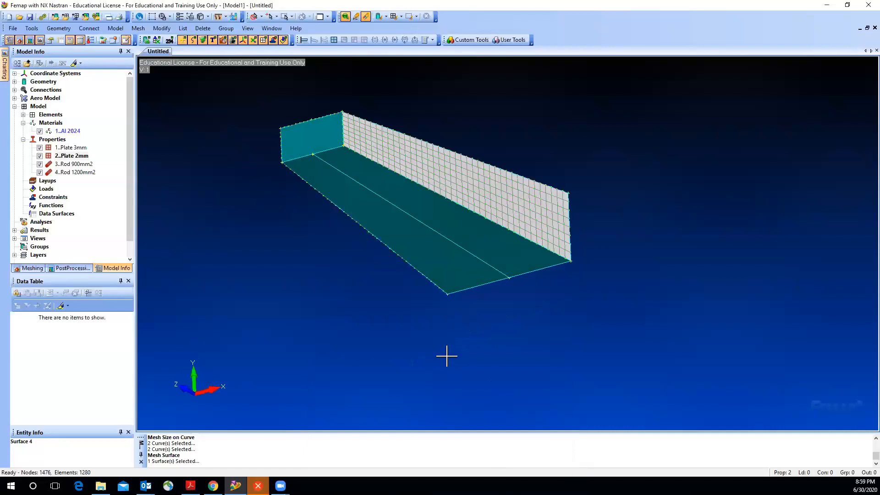
click(138, 29)
mouse_move(165, 48)
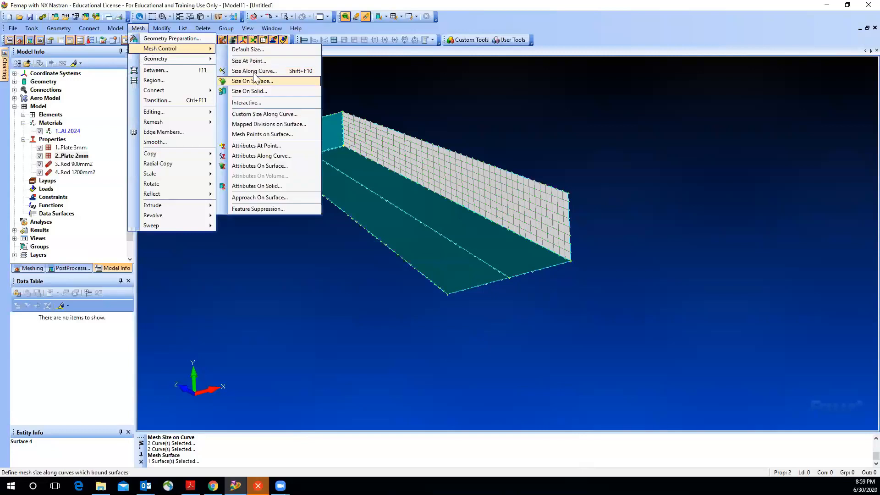
click(254, 71)
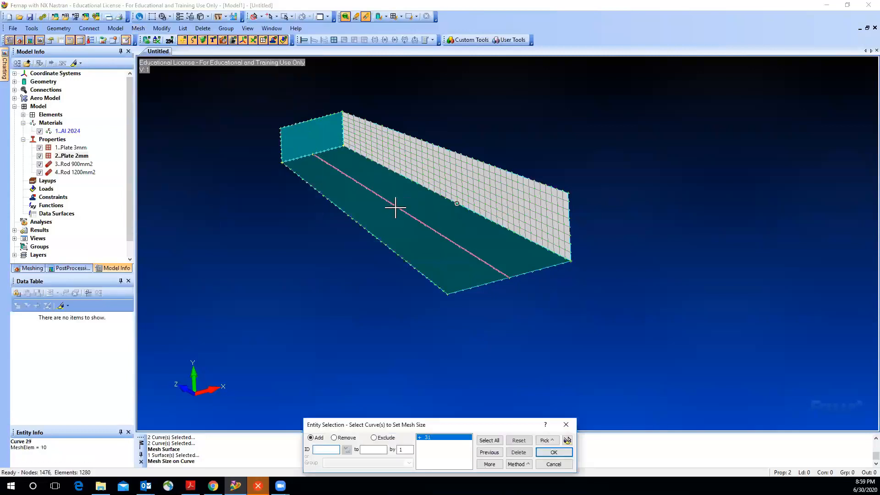
key(Return)
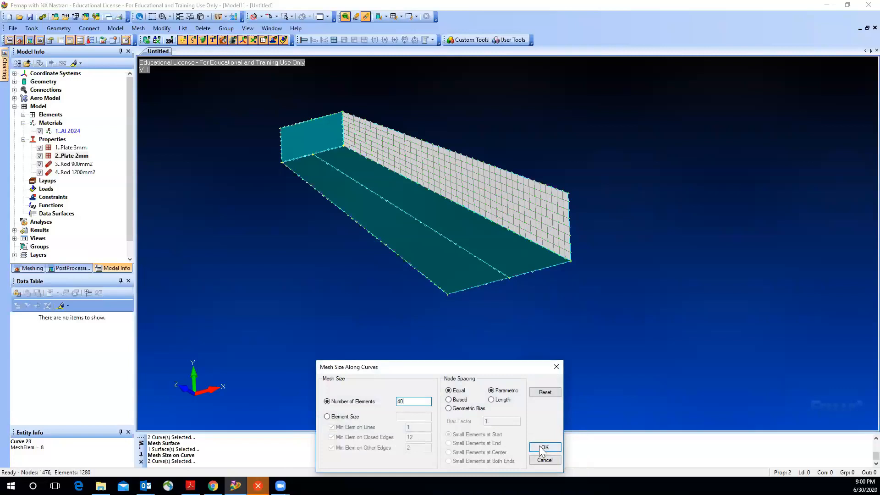
key(Return)
Set the mesh size on the two short end edges of the lower skin's +X half to 8 equally spaced elements.
click(540, 269)
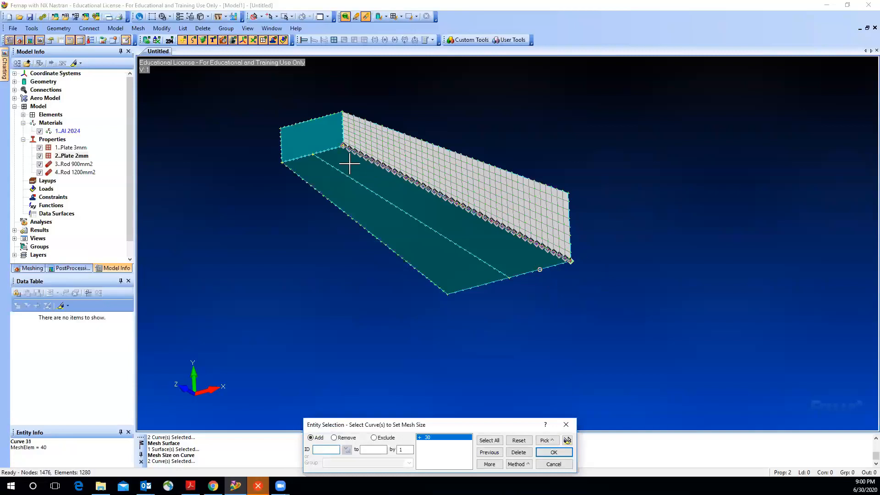
click(553, 452)
click(552, 451)
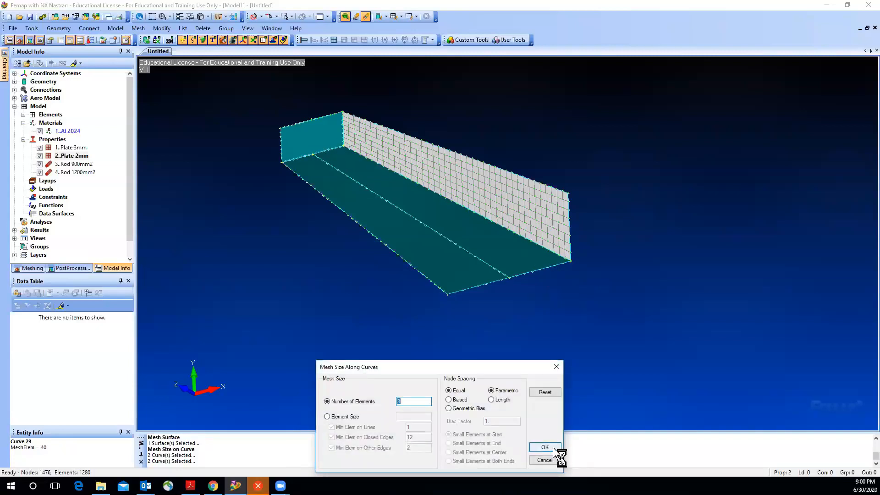
key(Escape)
Mesh the +X half of the lower skin with the active Plate 2mm property.
click(138, 29)
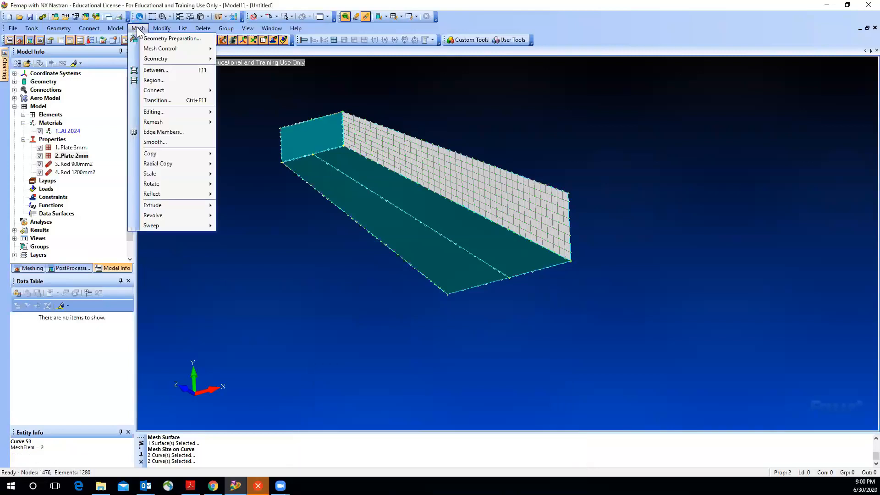
mouse_move(157, 59)
click(231, 79)
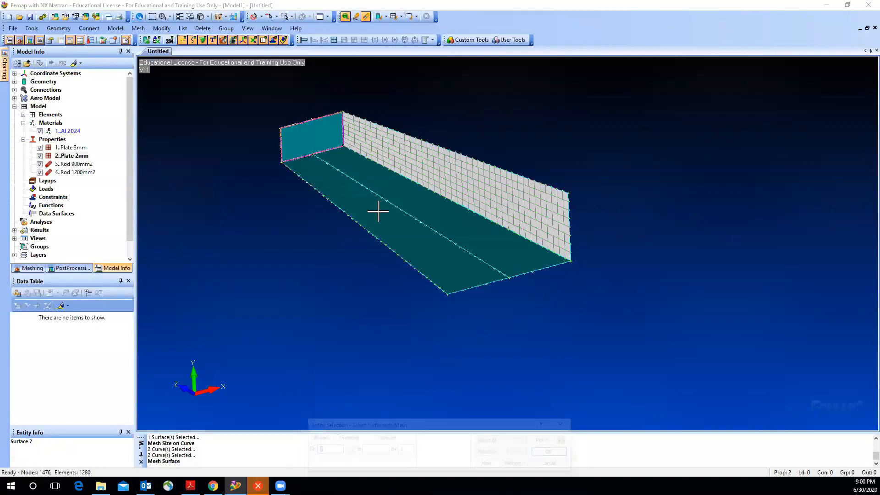
click(457, 229)
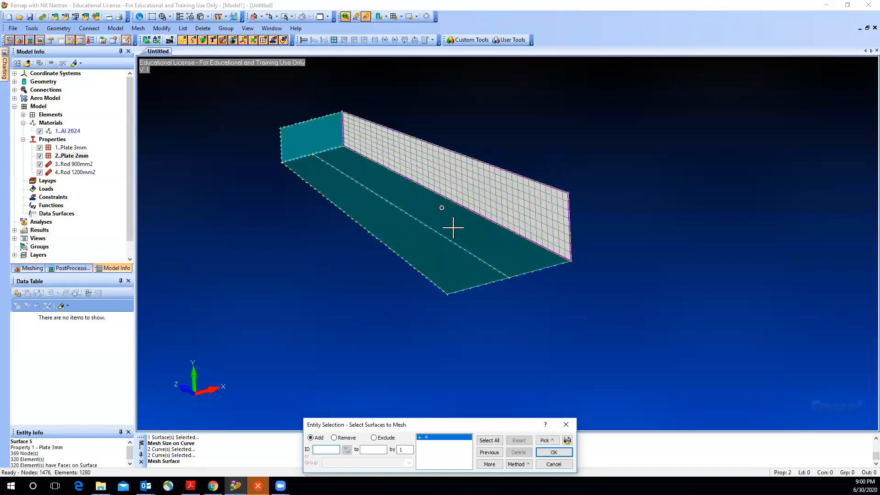
click(541, 451)
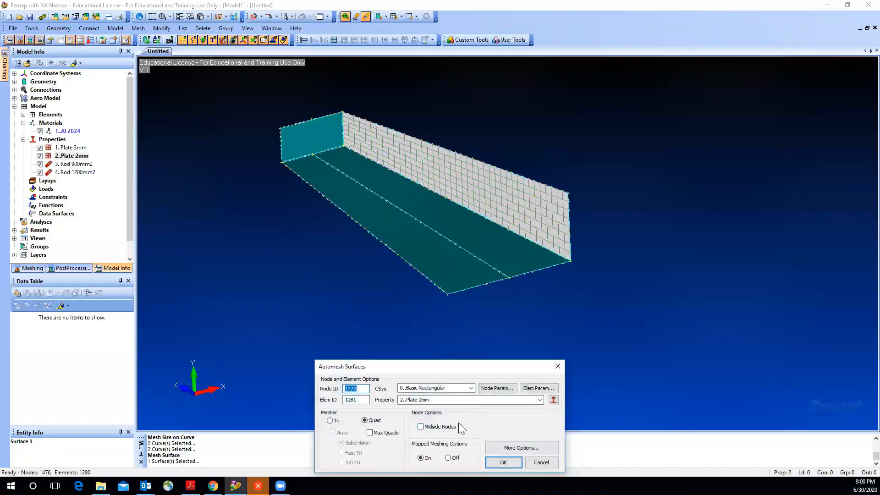
click(503, 462)
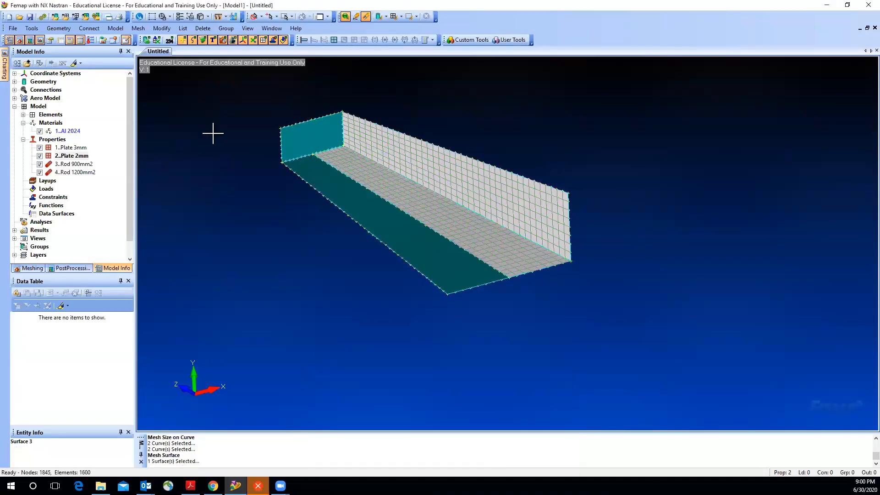
Set the mesh size along the centre line and the -X lengthwise edge of the lower skin to 40 equally spaced elements.
click(138, 28)
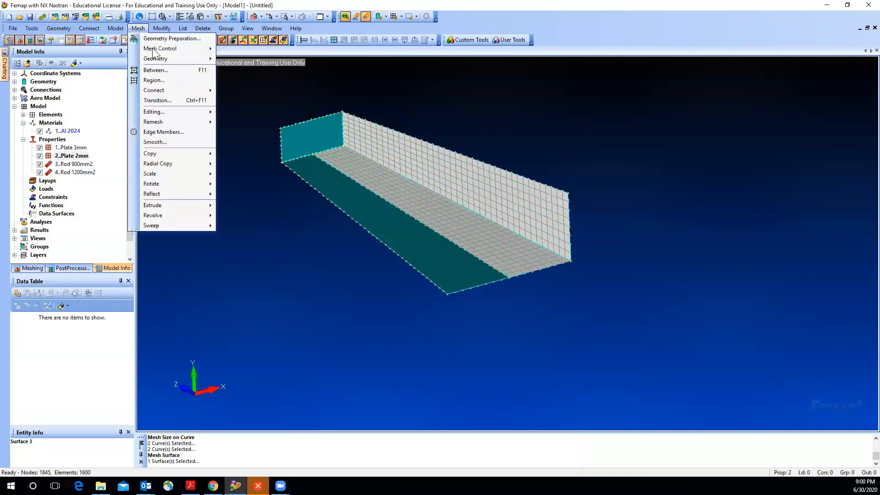
mouse_move(181, 49)
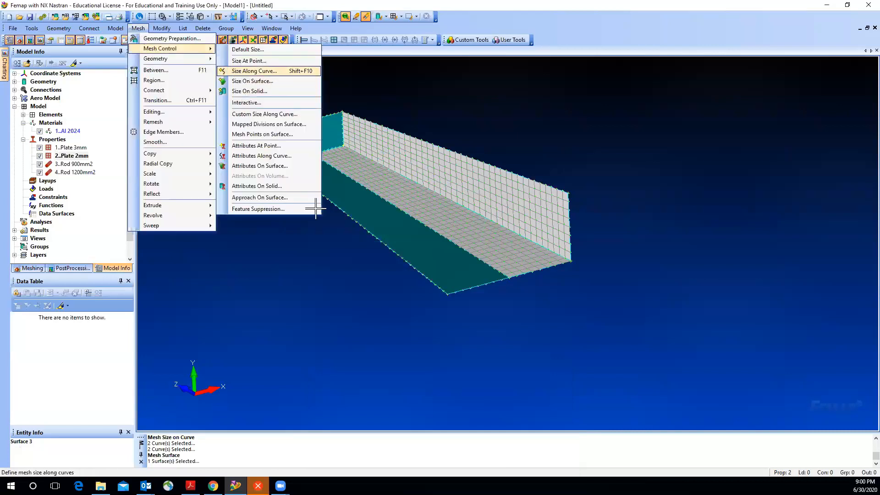
key(Return)
click(361, 204)
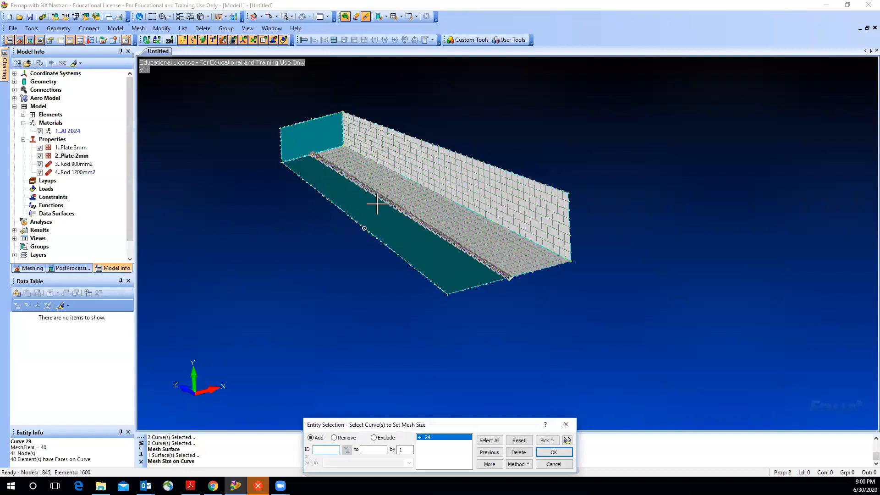
click(436, 331)
click(554, 451)
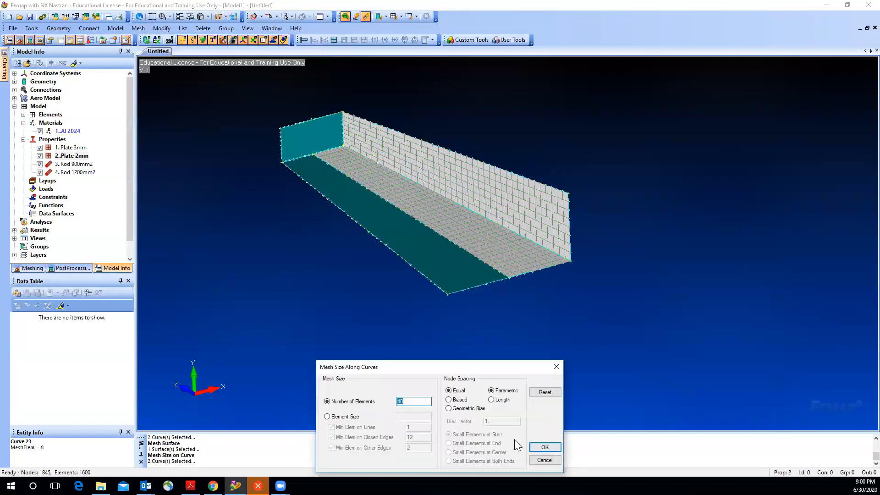
click(541, 448)
key(Escape)
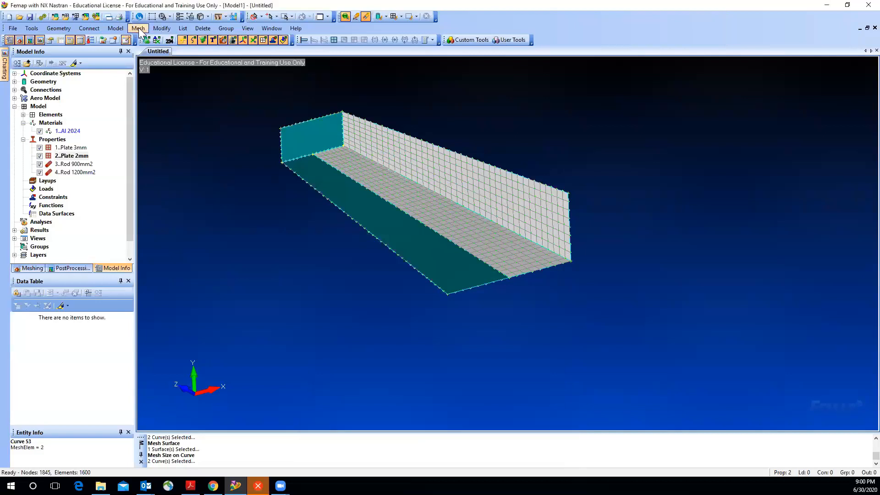
Mesh the -X half of the lower skin with the active Plate 2mm property.
click(139, 29)
mouse_move(179, 59)
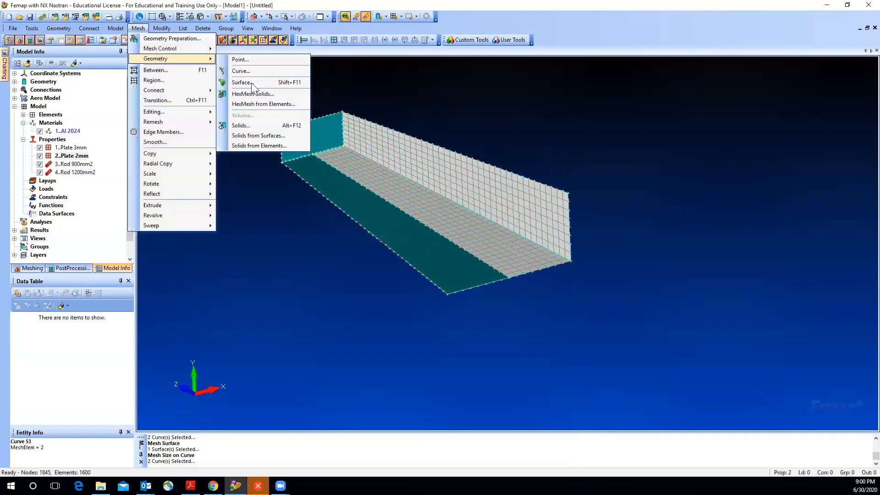
click(250, 84)
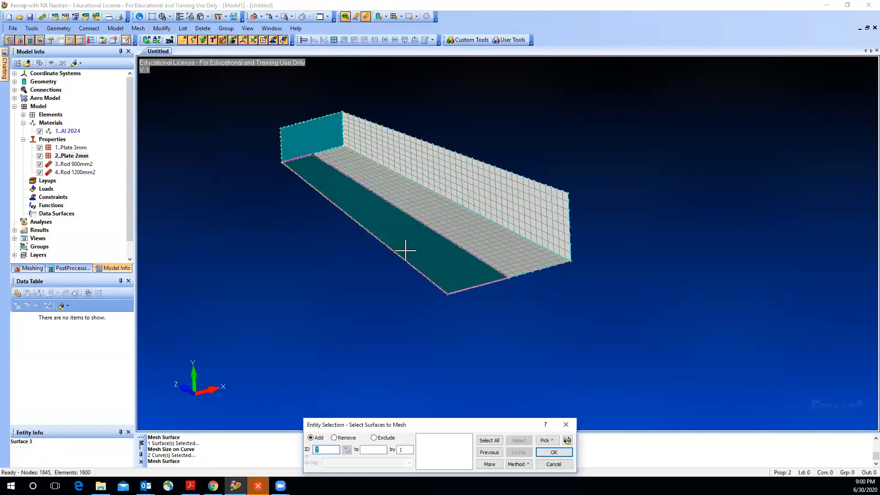
click(402, 249)
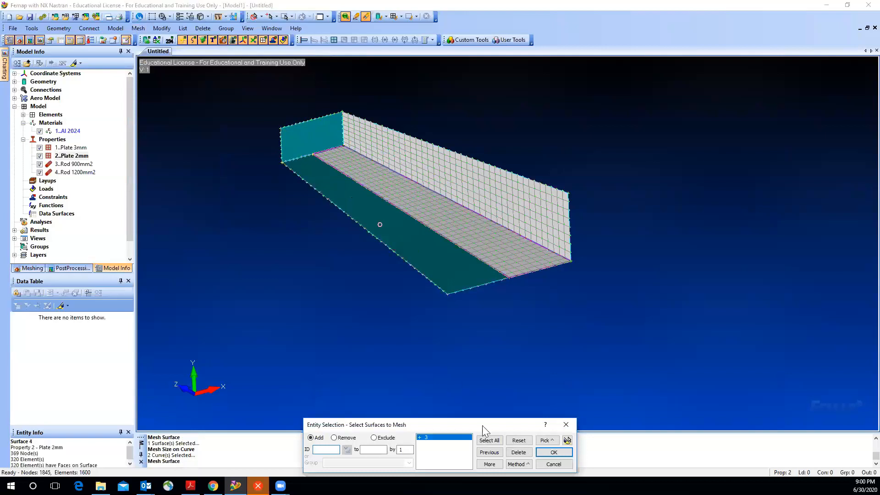
click(542, 452)
click(499, 460)
middle_drag(396, 239, 401, 275)
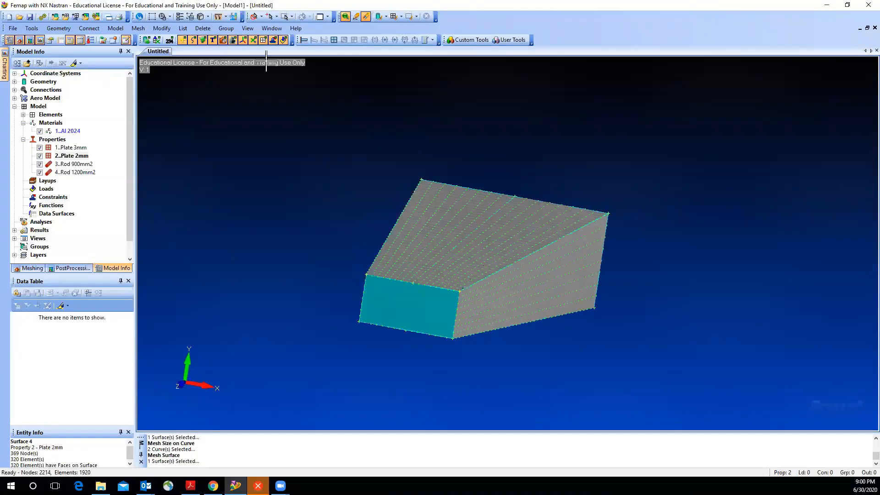
click(143, 30)
mouse_move(154, 60)
click(242, 72)
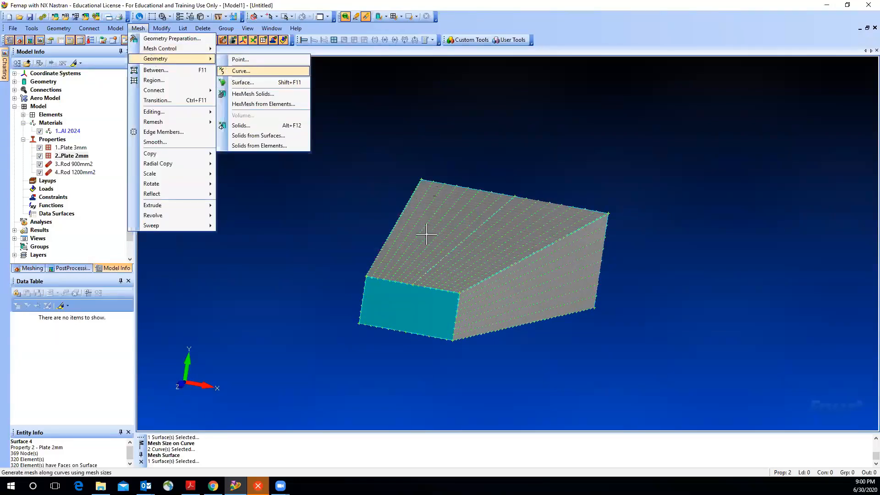
click(414, 285)
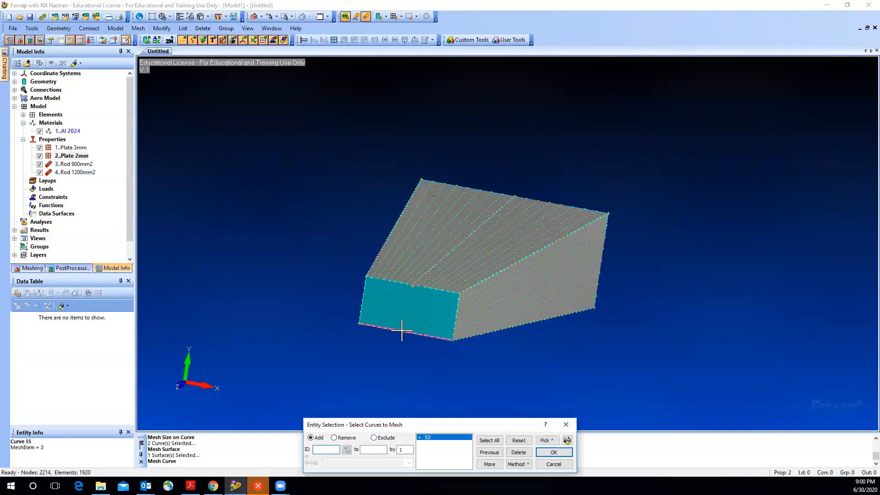
click(402, 330)
click(554, 453)
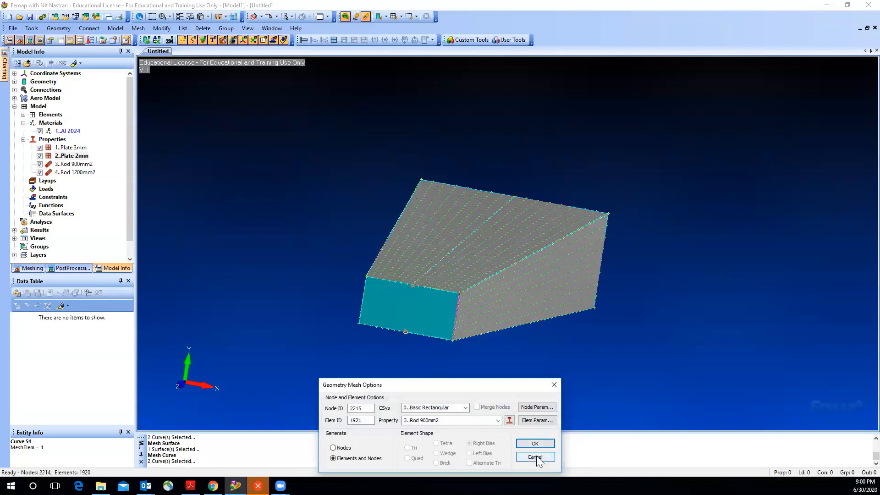
click(498, 420)
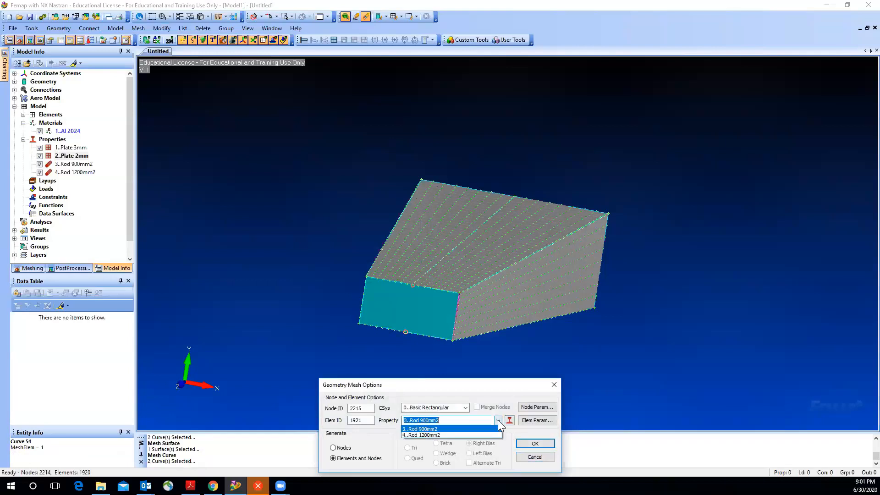
click(532, 456)
Set the mesh size on the upper and lower edges of the beam's small end face to 16 equally spaced elements.
click(139, 29)
mouse_move(174, 49)
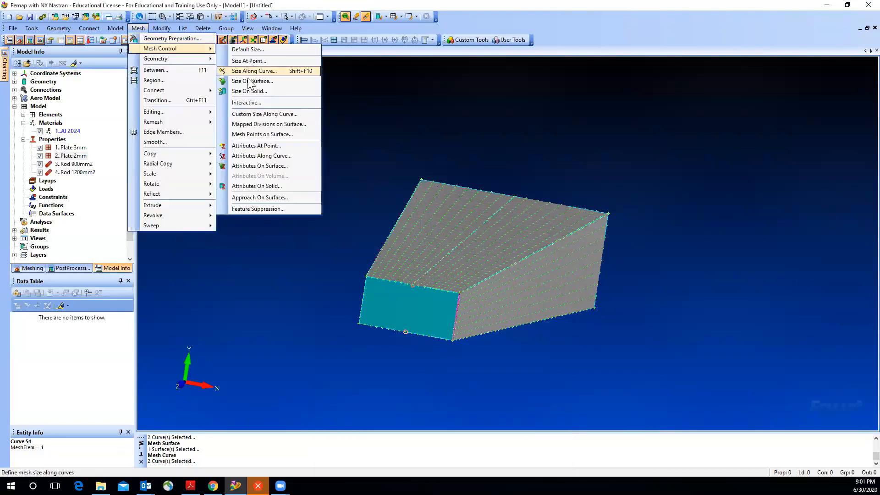
click(251, 71)
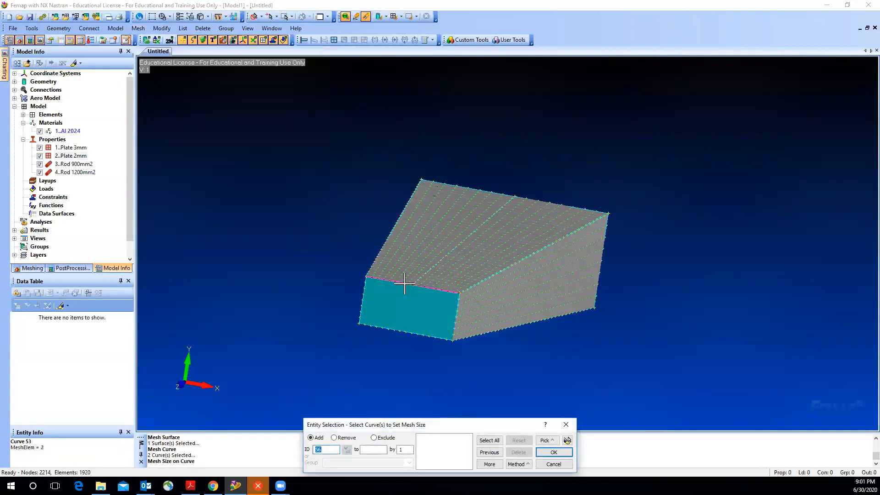
click(412, 287)
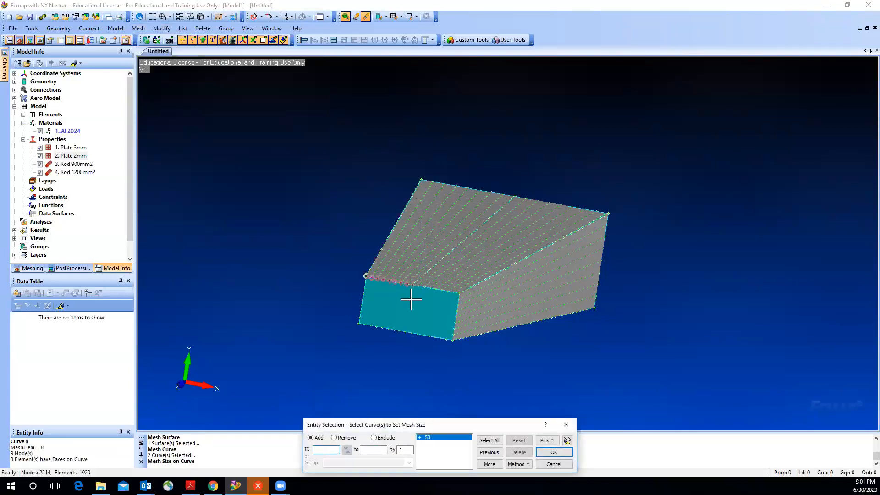
click(406, 335)
click(547, 454)
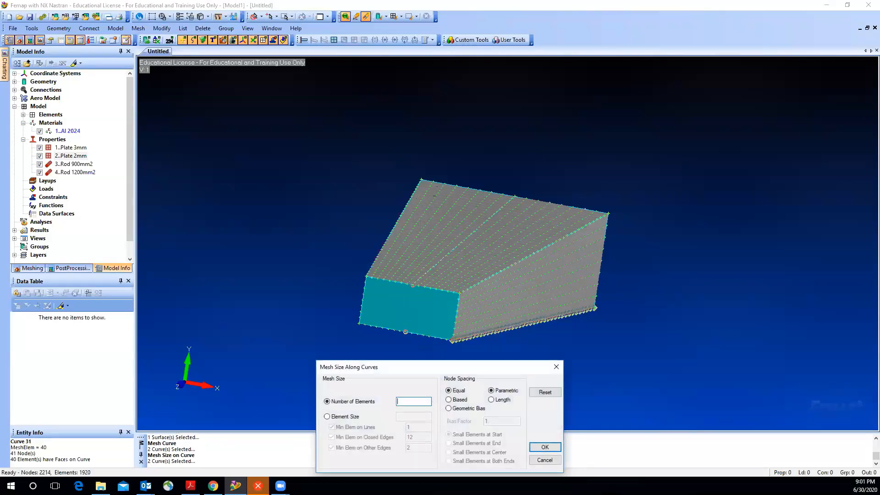
click(537, 449)
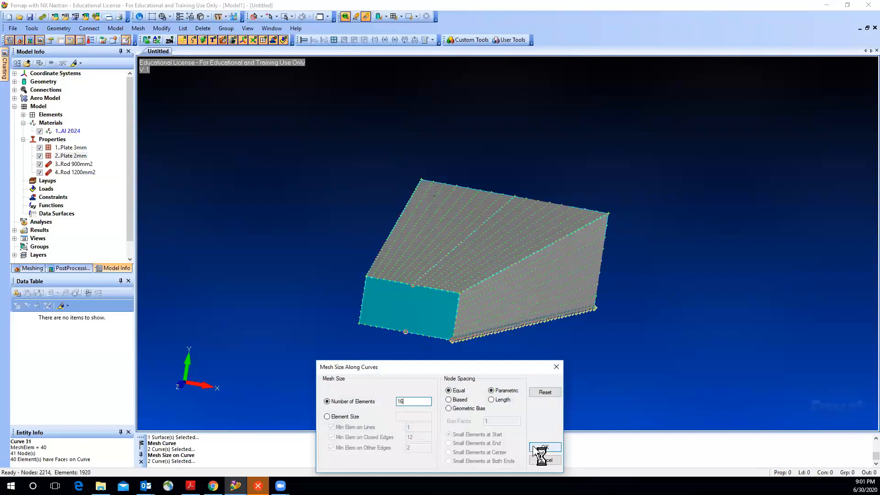
Set the mesh size on the two vertical edges of the small end face to 8 equally spaced elements.
click(456, 316)
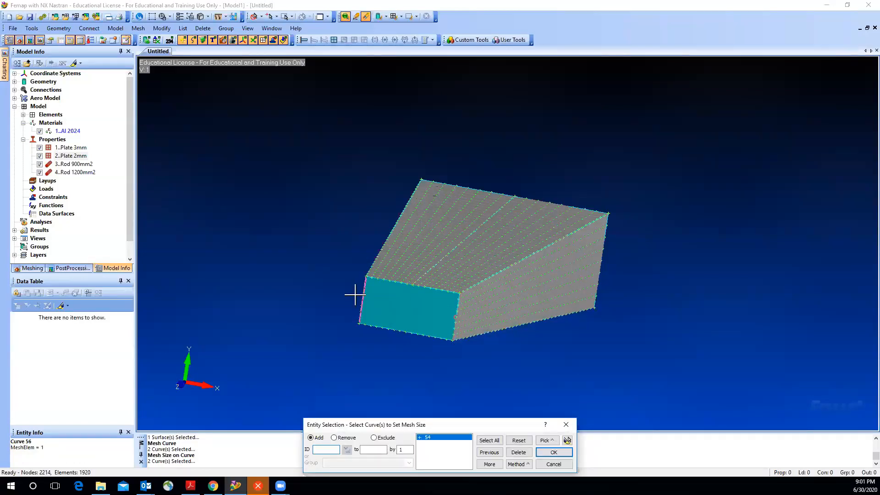
click(355, 295)
click(553, 453)
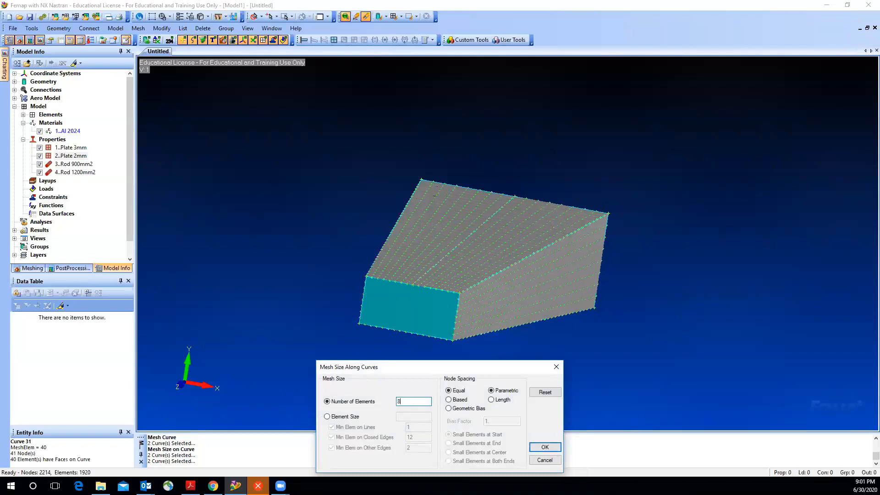
click(543, 448)
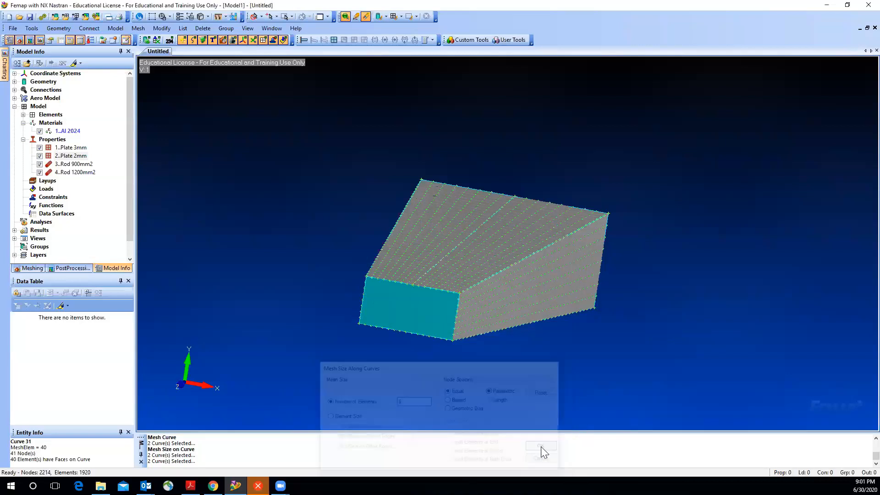
key(Escape)
Mesh the small end face with quad elements using the Plate 3mm property.
click(138, 28)
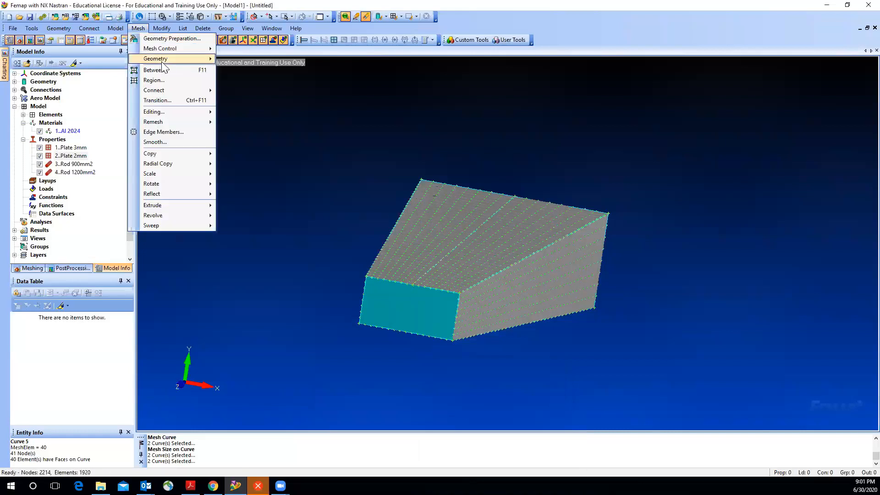
mouse_move(175, 61)
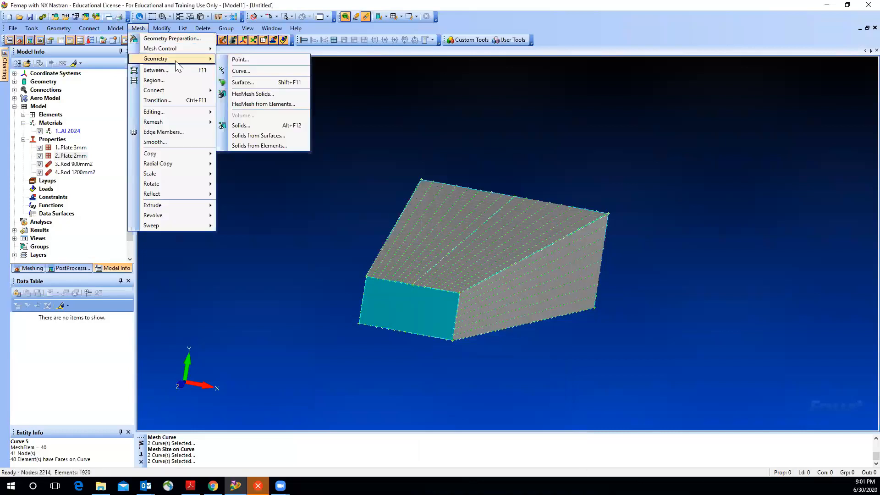
click(233, 84)
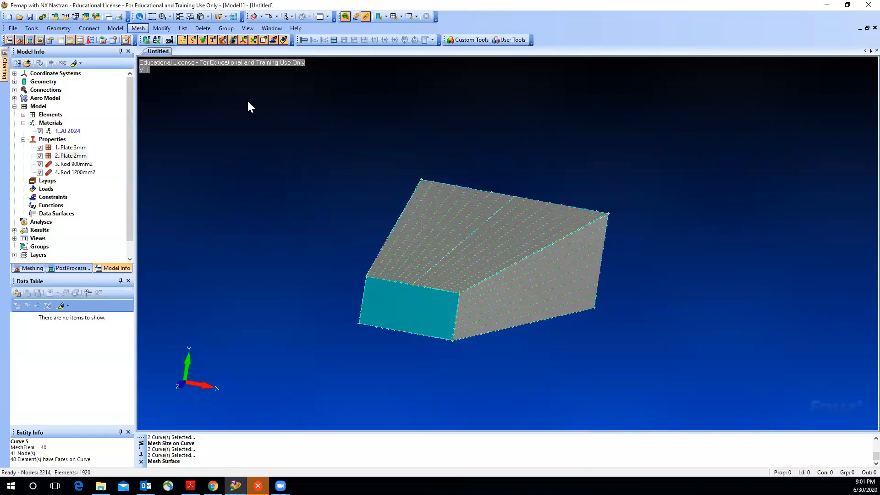
click(403, 308)
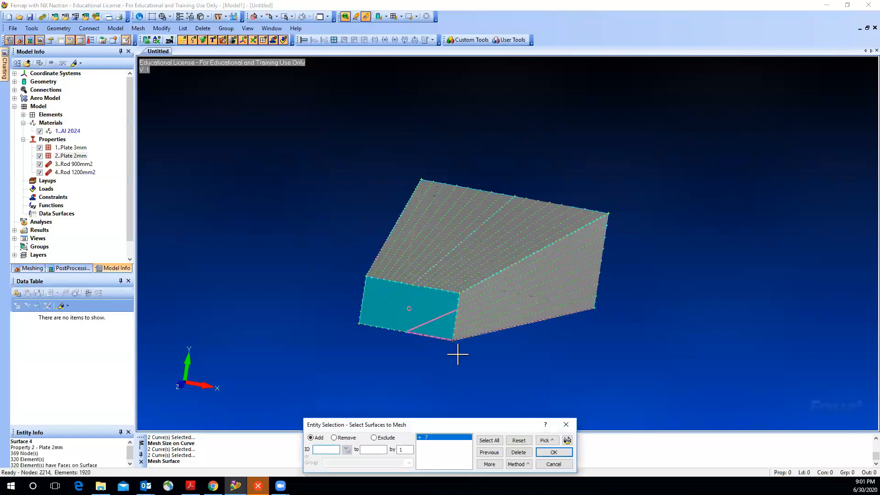
click(546, 452)
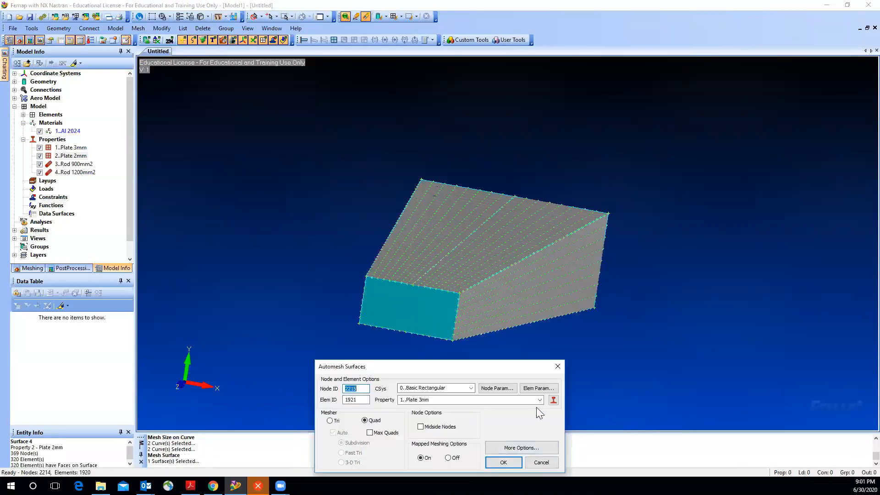
click(504, 463)
Mesh the four longitudinal corner edges of the box beam with rod elements using the Rod 900mm2 property.
middle_drag(460, 376, 424, 391)
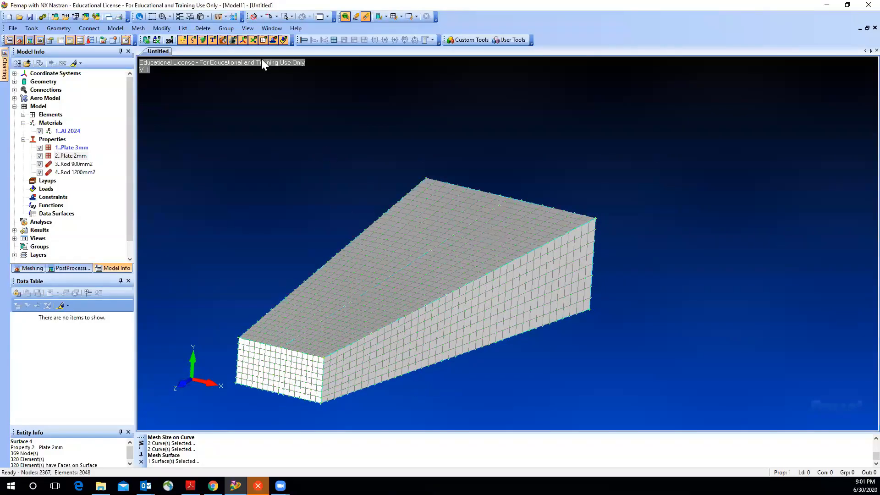
click(138, 28)
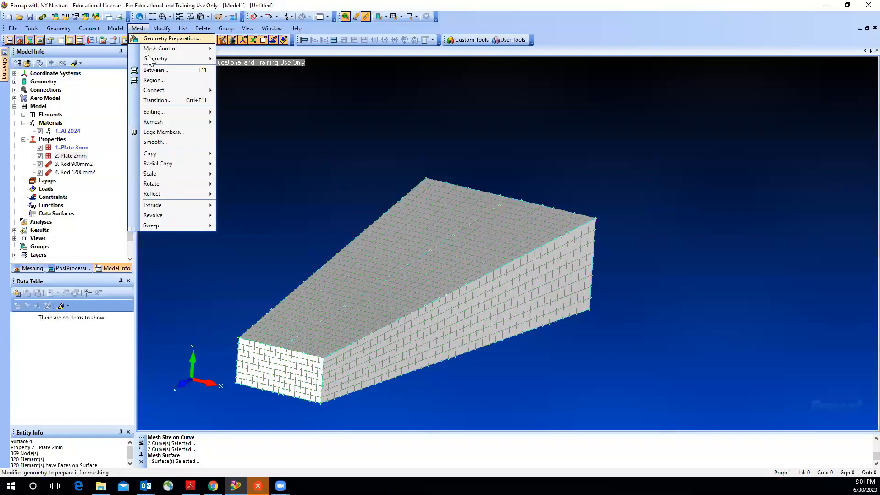
mouse_move(150, 61)
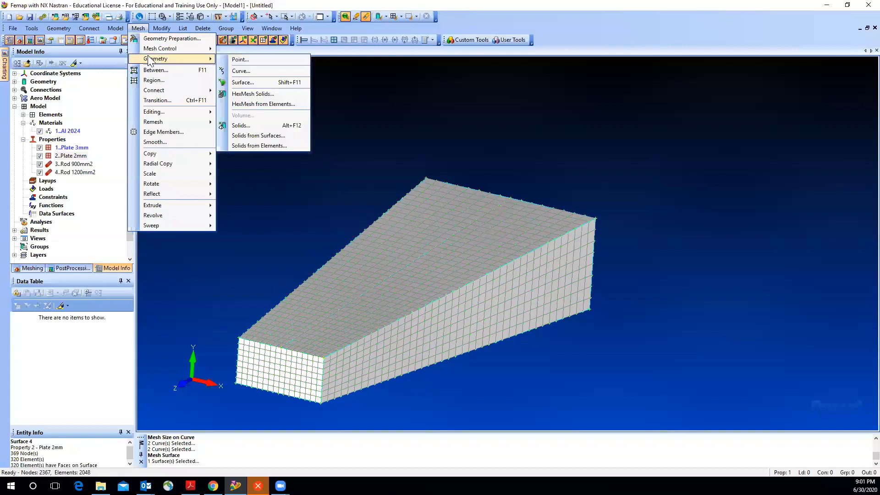
click(238, 71)
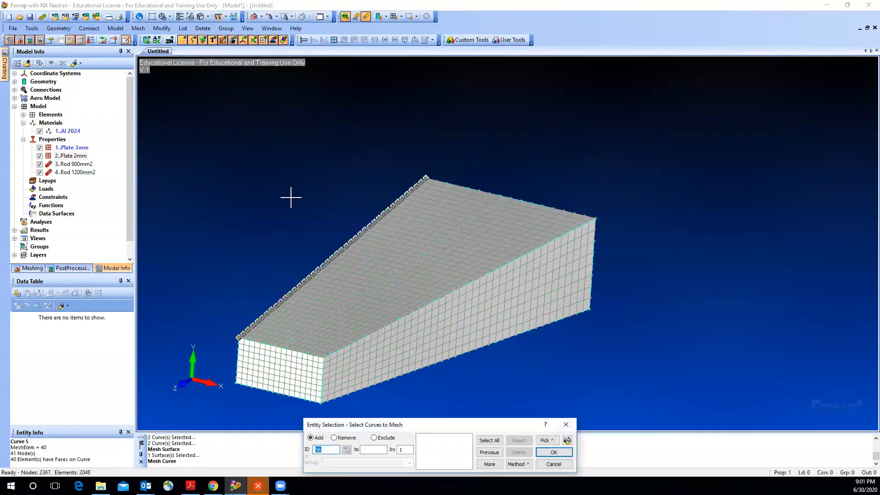
click(320, 254)
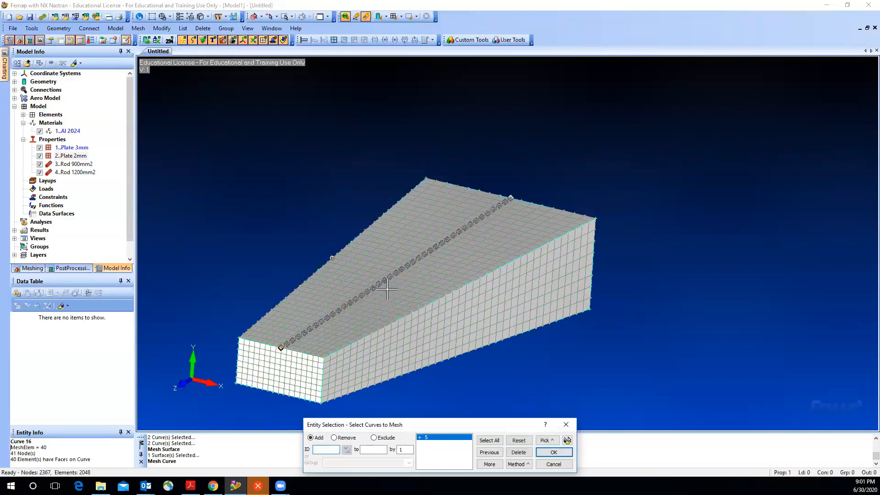
click(406, 314)
click(414, 377)
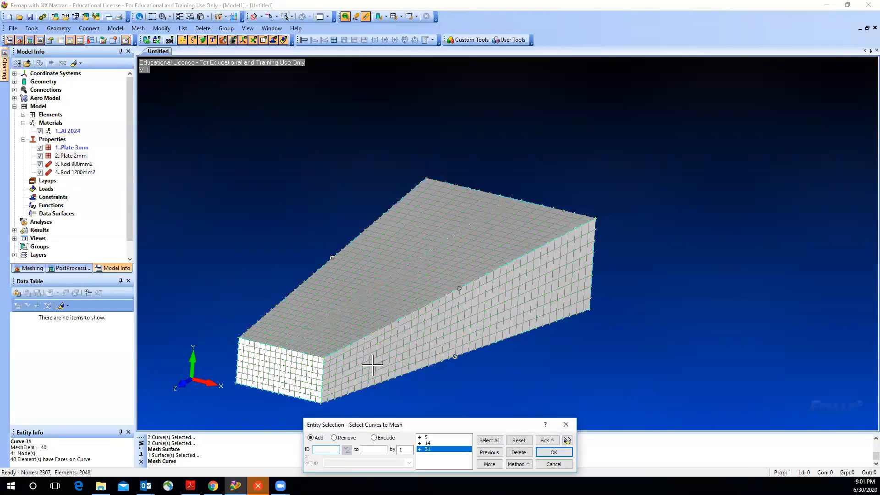
click(327, 384)
click(553, 452)
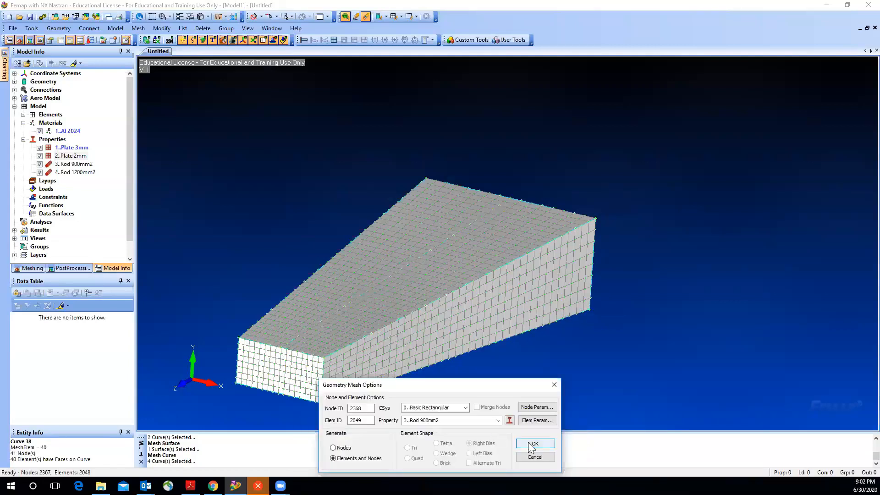
click(532, 444)
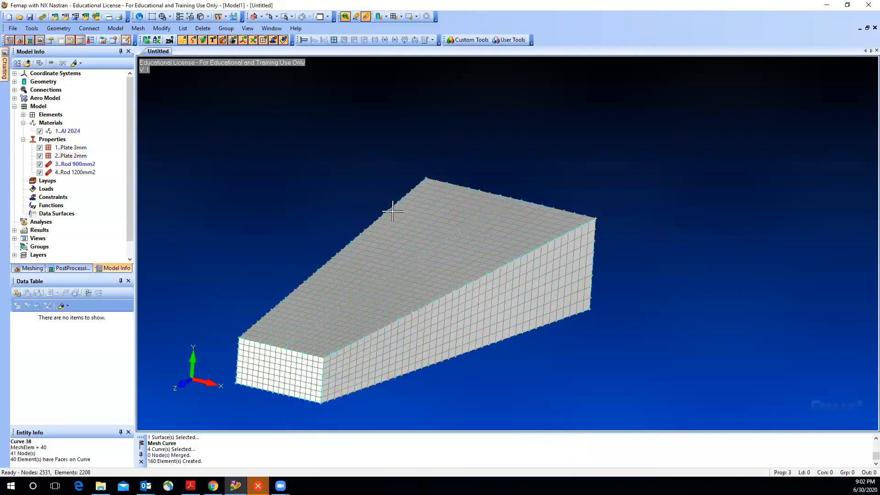
Mesh the upper and lower middle longitudinal curves of the beam with rod elements using the Rod 1200mm2 property.
click(138, 28)
mouse_move(174, 59)
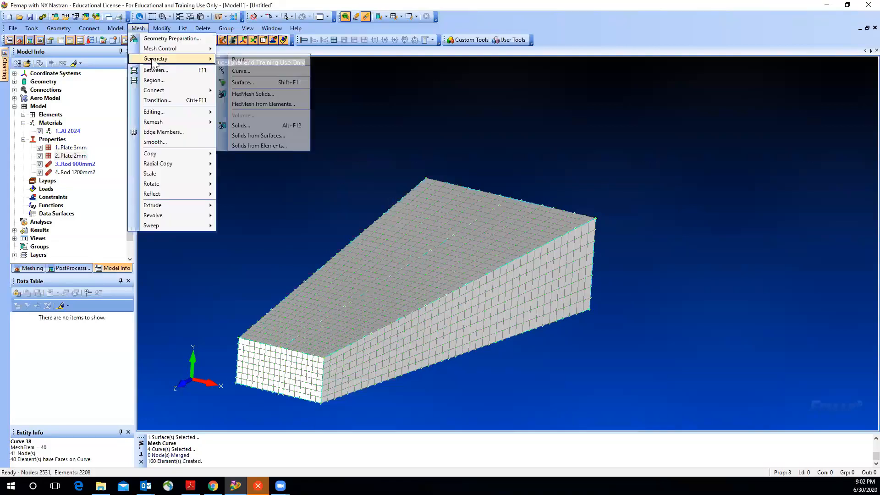
click(239, 71)
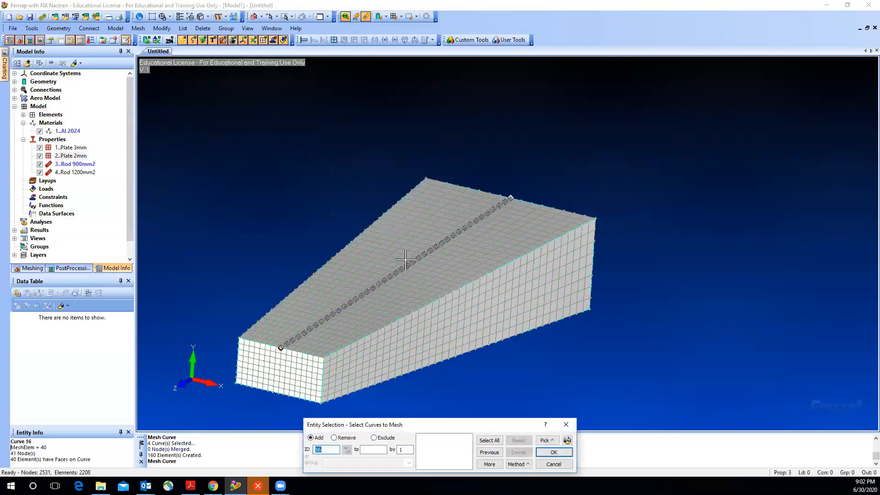
click(406, 259)
click(408, 326)
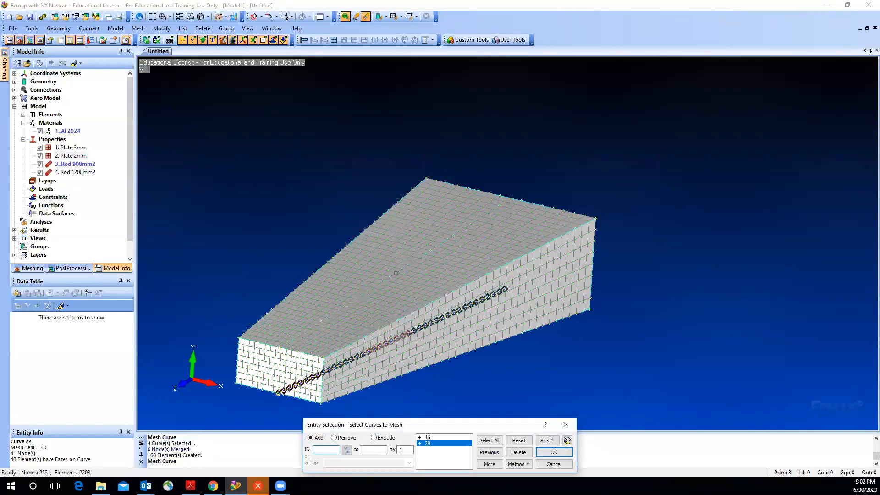
click(554, 452)
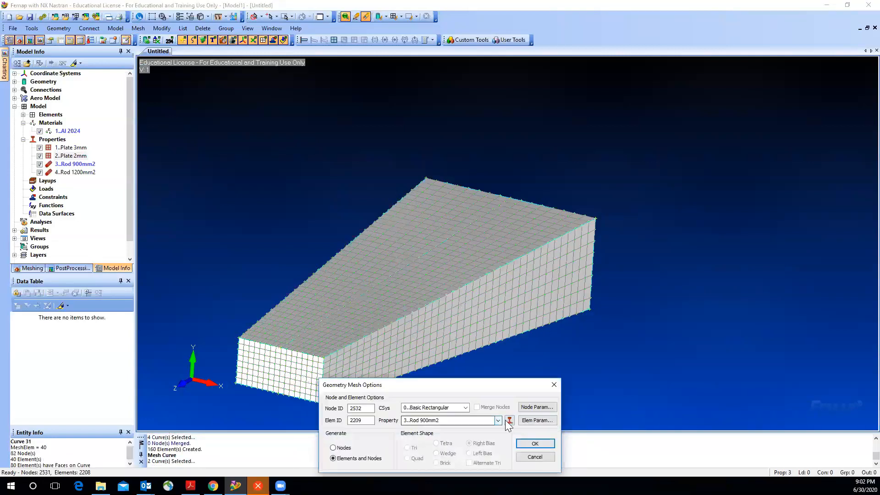
click(498, 421)
click(535, 443)
click(535, 444)
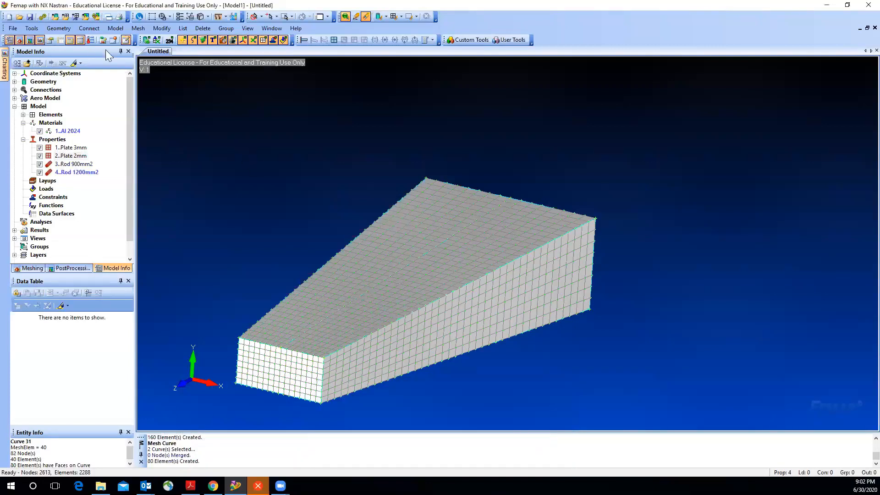
Turn on the Thickness/Cross Section display and view the rods along the box beam.
click(208, 17)
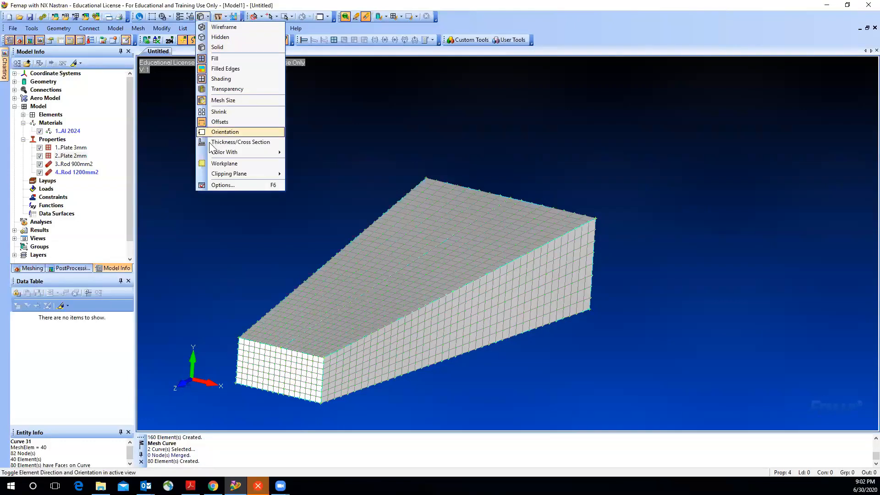
click(229, 142)
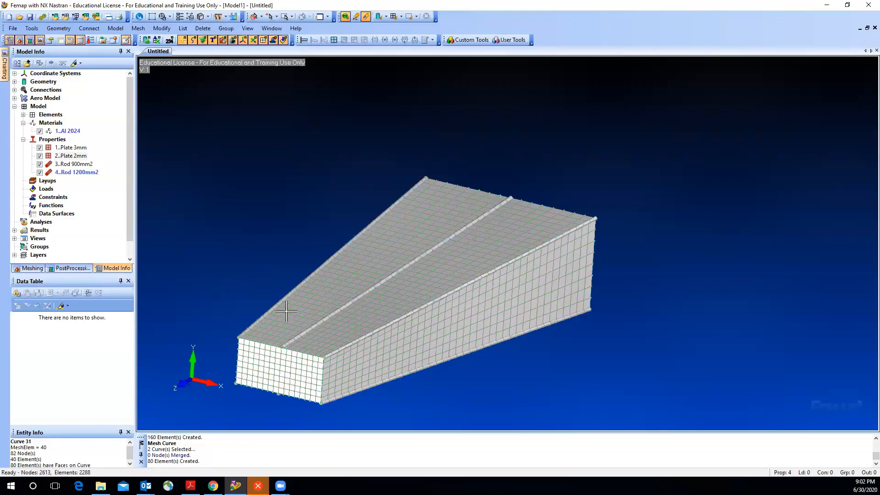
middle_drag(306, 275, 207, 119)
Check all nodes for coincidence, preview the matching nodes and merge them with the default tolerance and Safe Merge on.
click(32, 28)
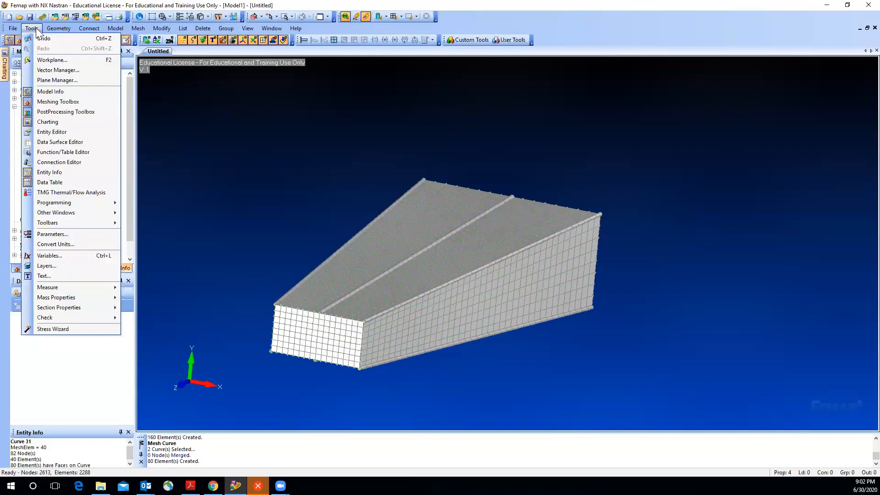
mouse_move(52, 318)
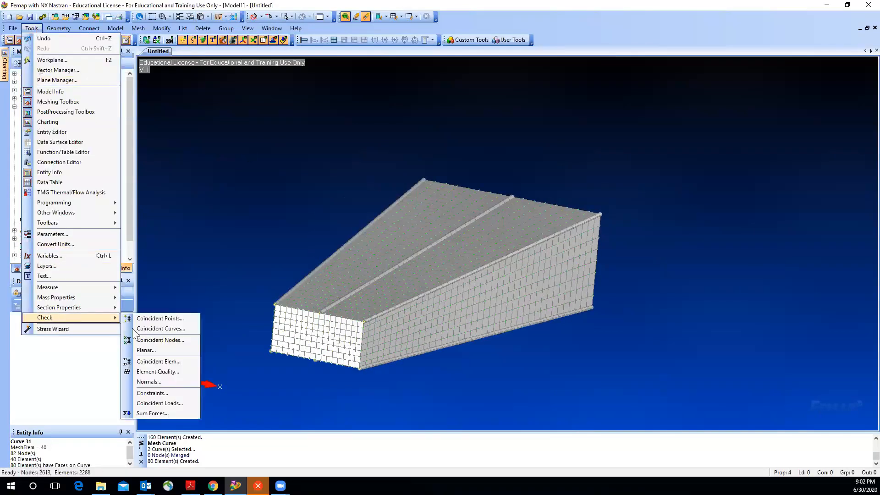
click(160, 340)
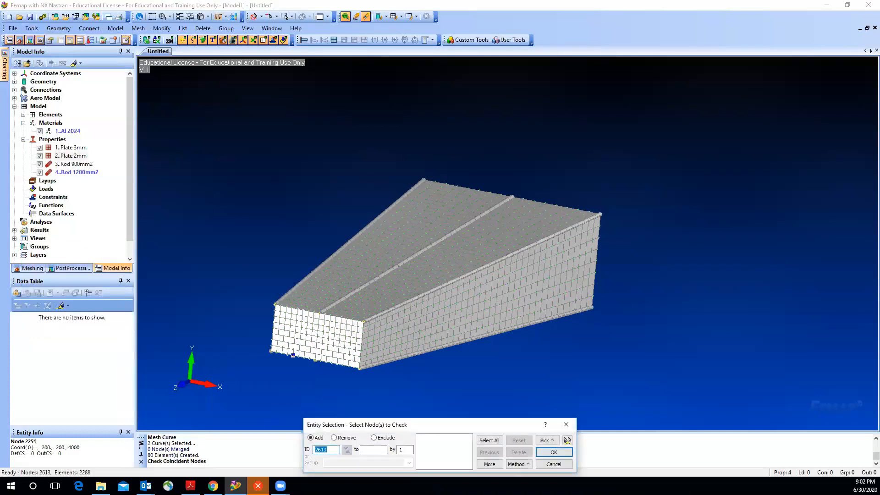
click(485, 441)
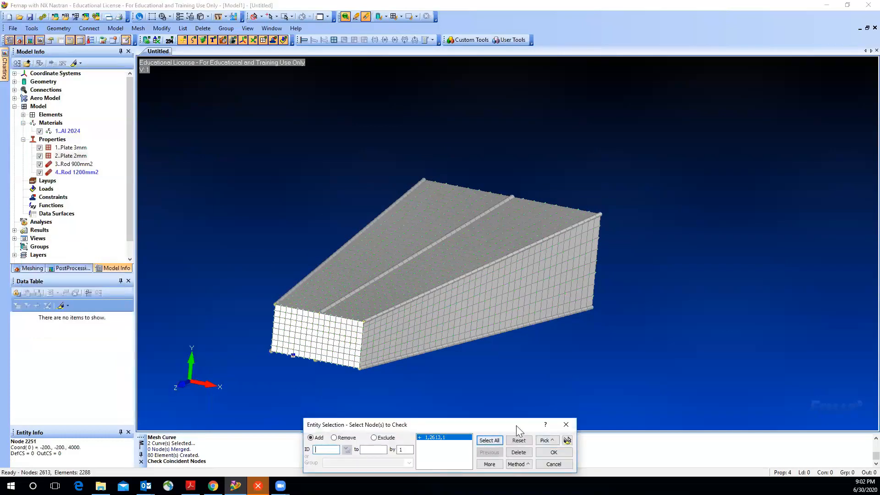
click(604, 316)
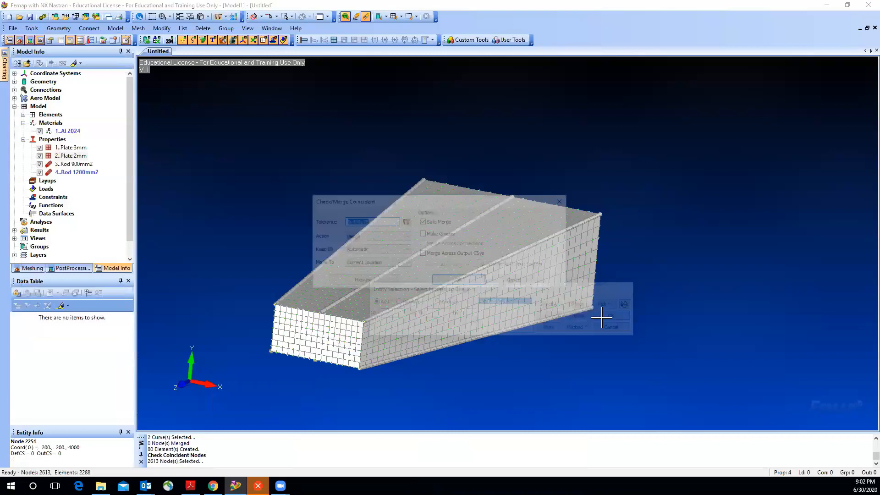
click(389, 283)
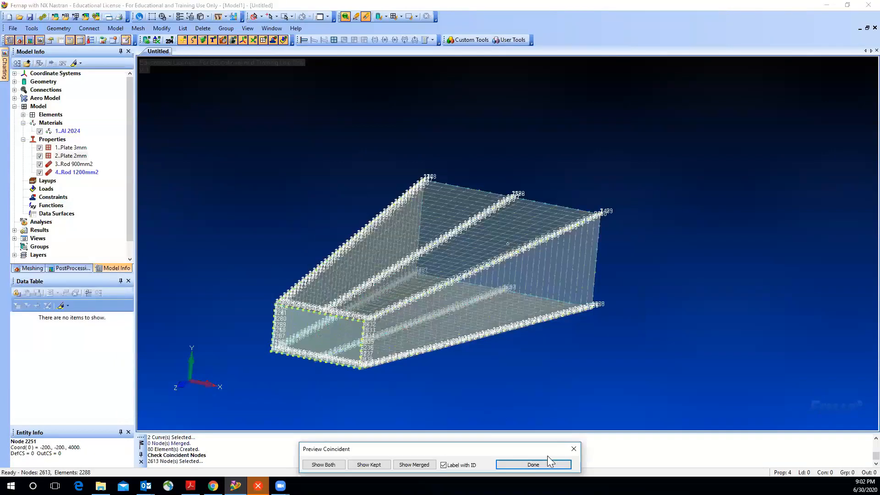
click(534, 463)
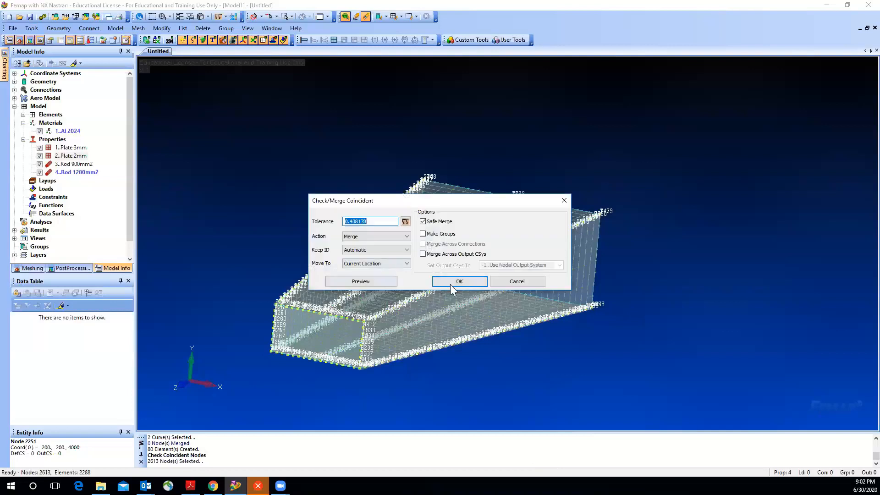
click(451, 288)
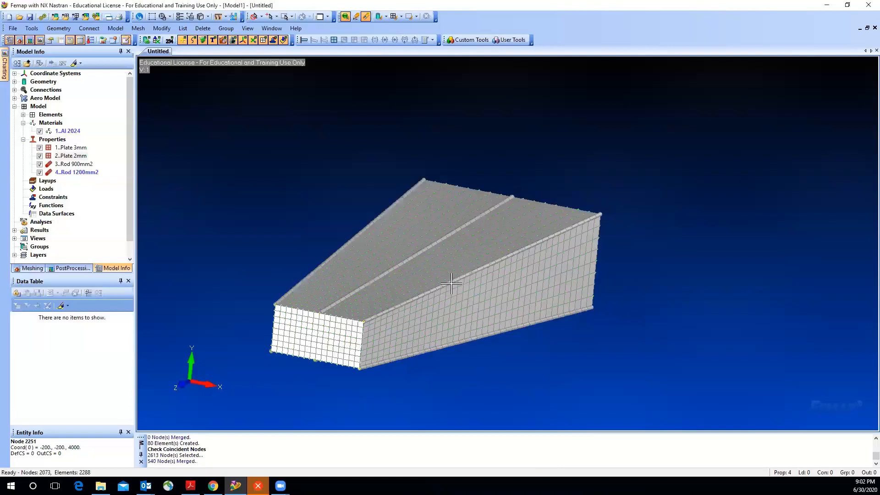
Start a curve constraint for the large open end in a new constraint set titled Fixed.
middle_drag(279, 218, 206, 227)
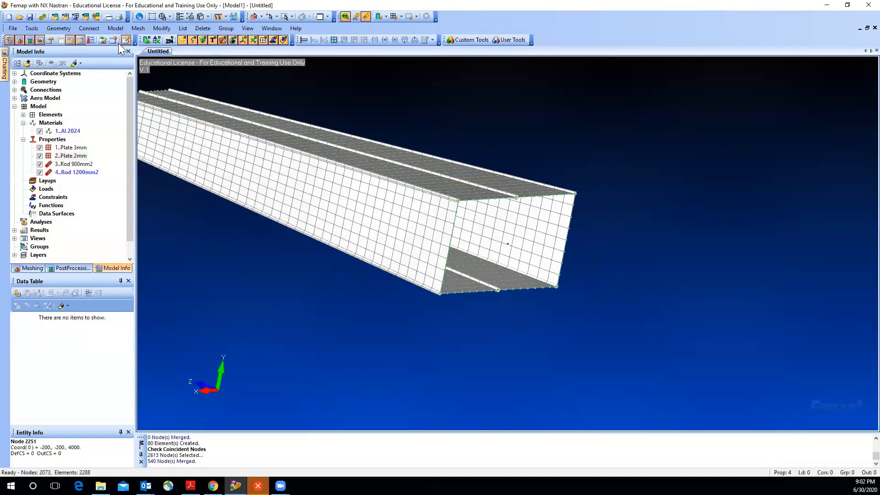
click(115, 28)
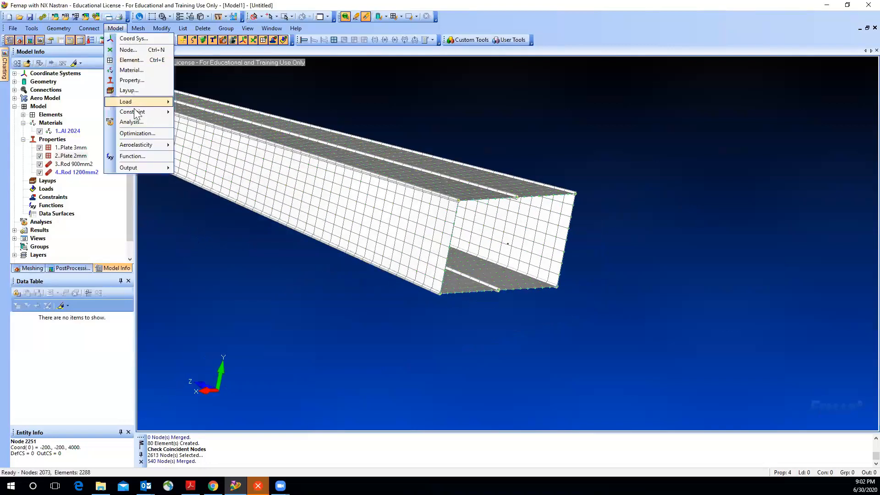
mouse_move(135, 113)
click(193, 167)
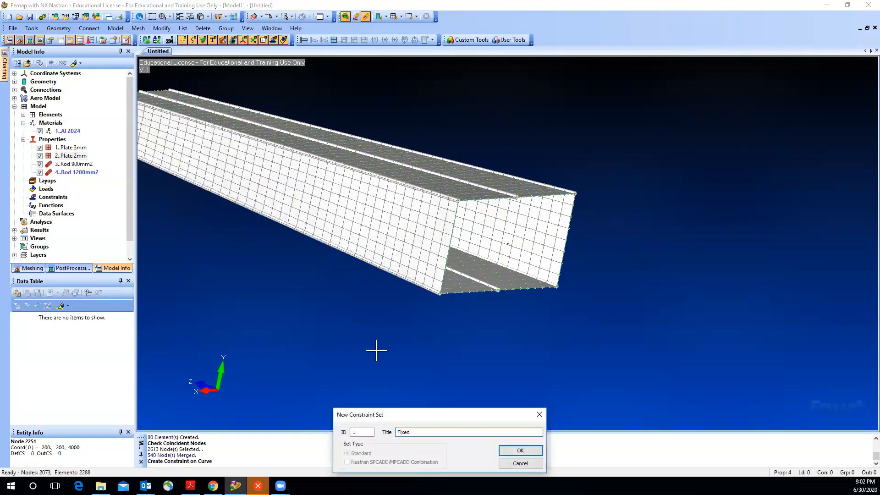
text(Fixed)
click(519, 450)
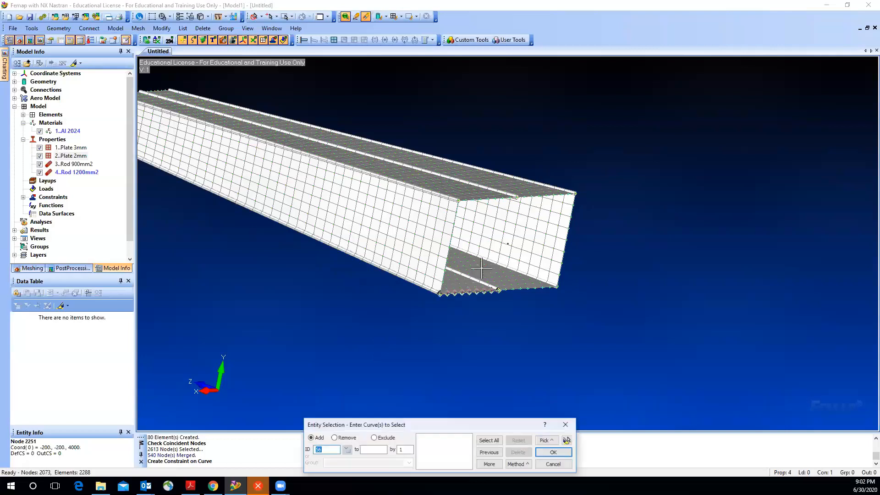
Apply a Fixed constraint to the six edge curves around the beam's large open end.
click(451, 251)
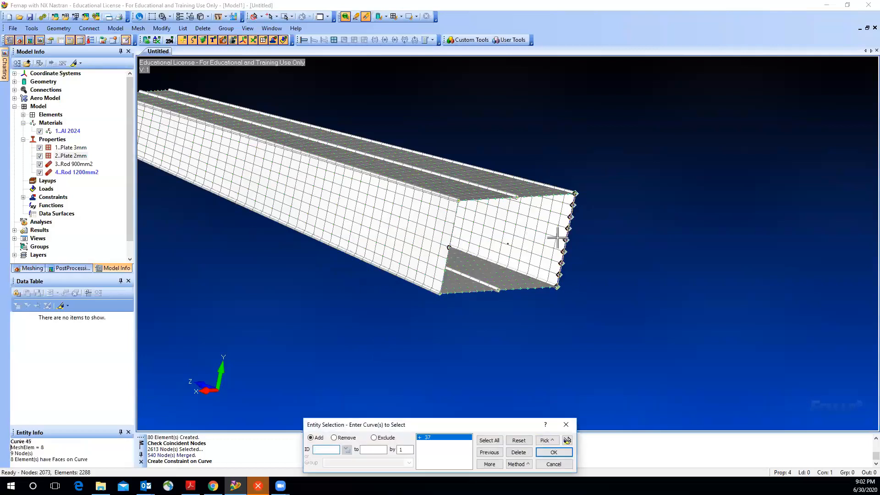
click(558, 240)
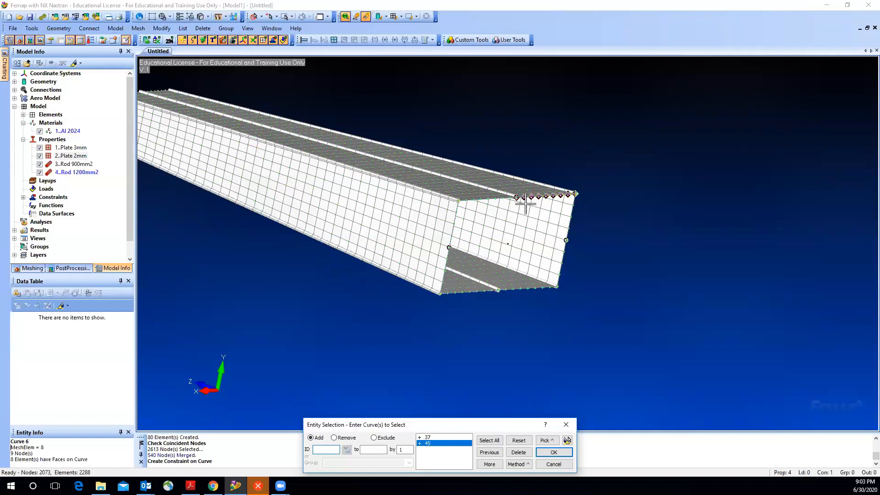
click(525, 203)
click(511, 200)
click(475, 293)
click(521, 291)
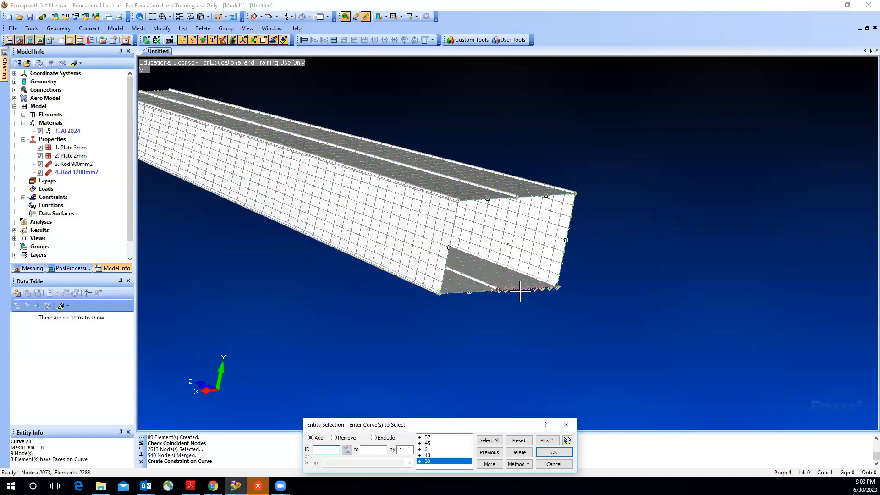
click(554, 452)
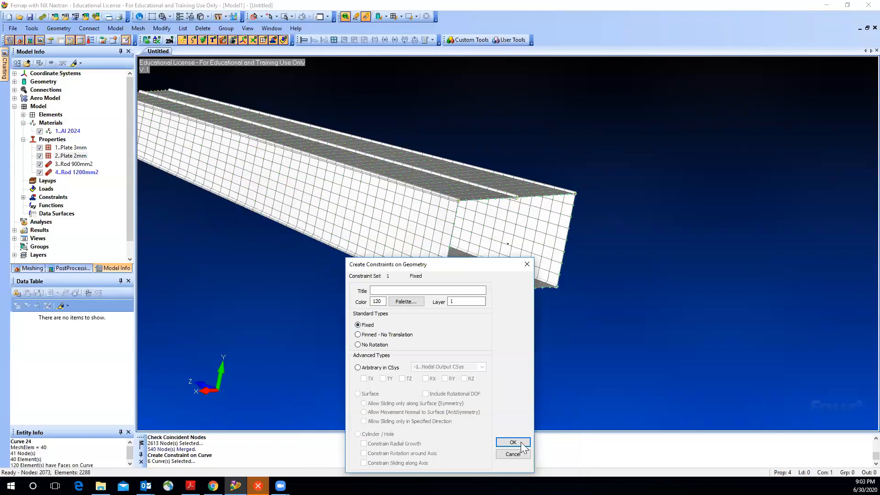
click(513, 443)
middle_drag(416, 338, 674, 401)
click(554, 463)
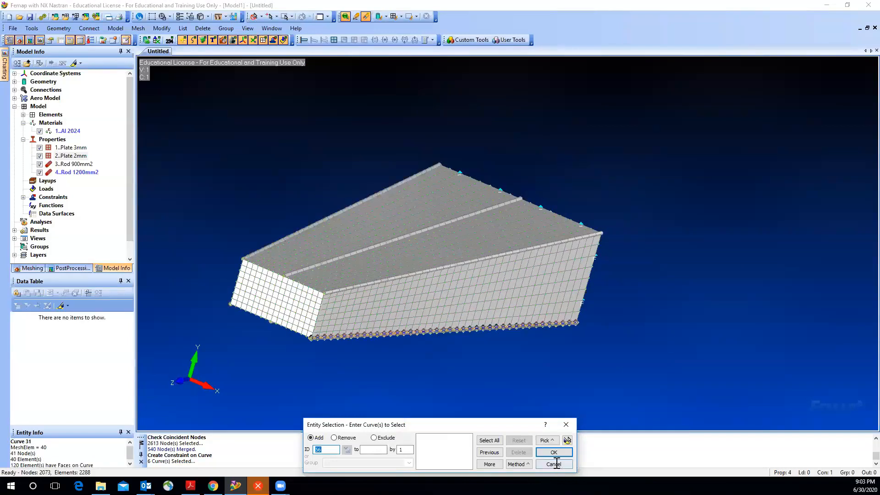
Start a nodal load in a new load set titled 1.
click(123, 30)
mouse_move(129, 103)
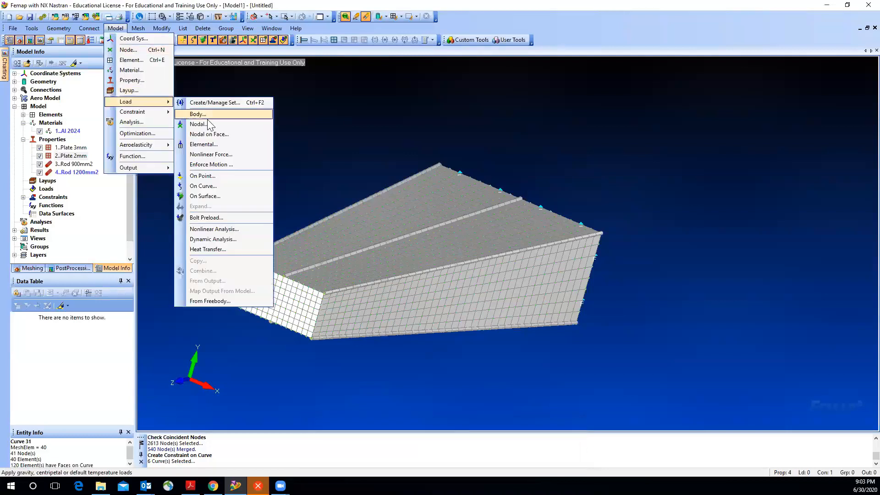
click(207, 124)
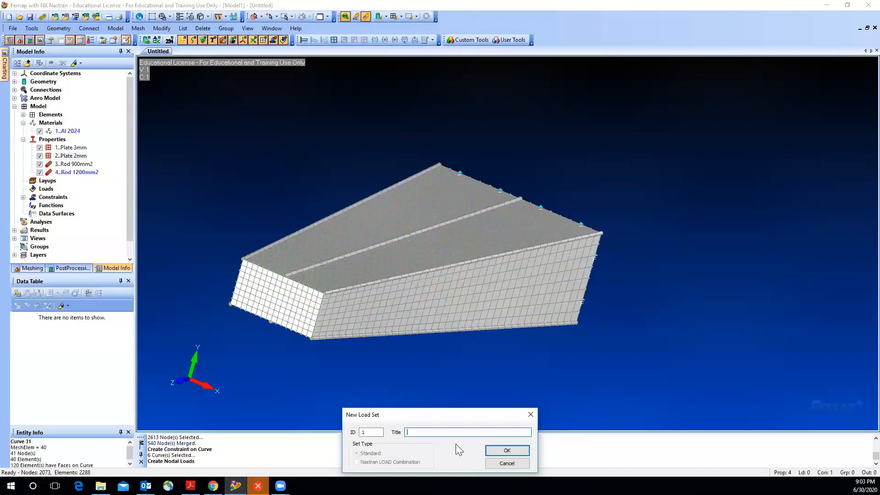
text(1)
click(505, 451)
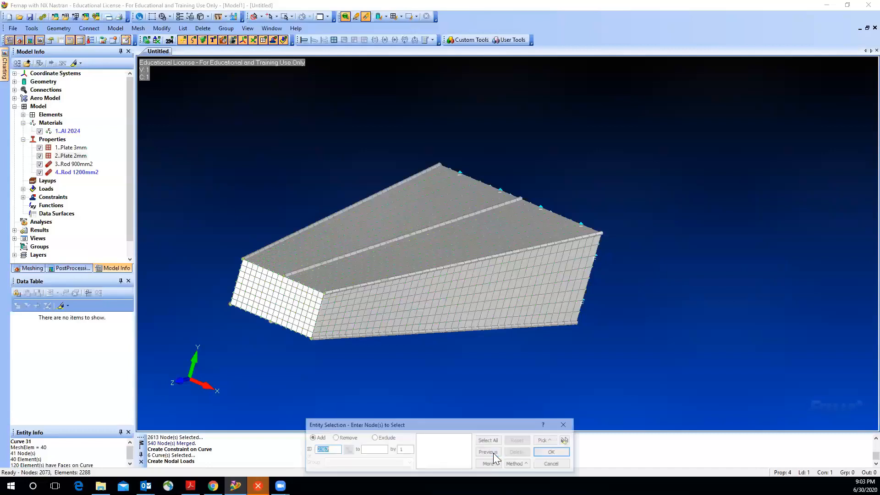
Apply a nodal force of FY 100 to the upper corner node of the small end on the side away from the thick web.
click(243, 256)
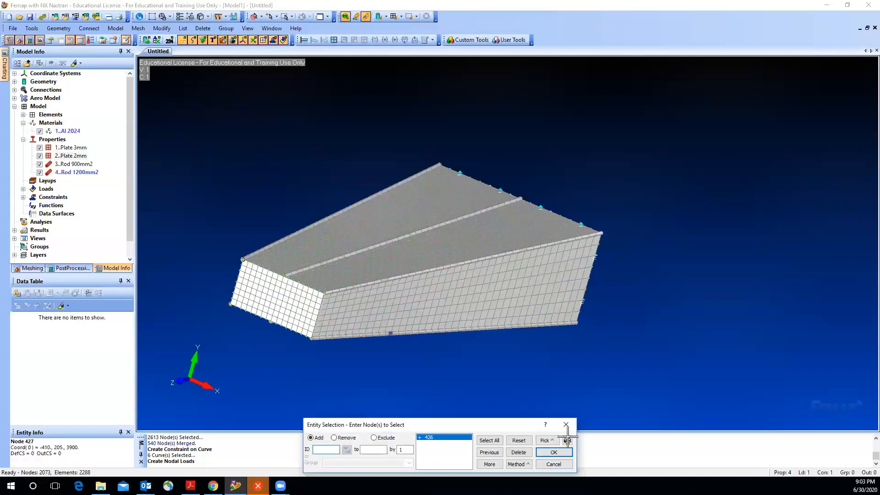
click(546, 453)
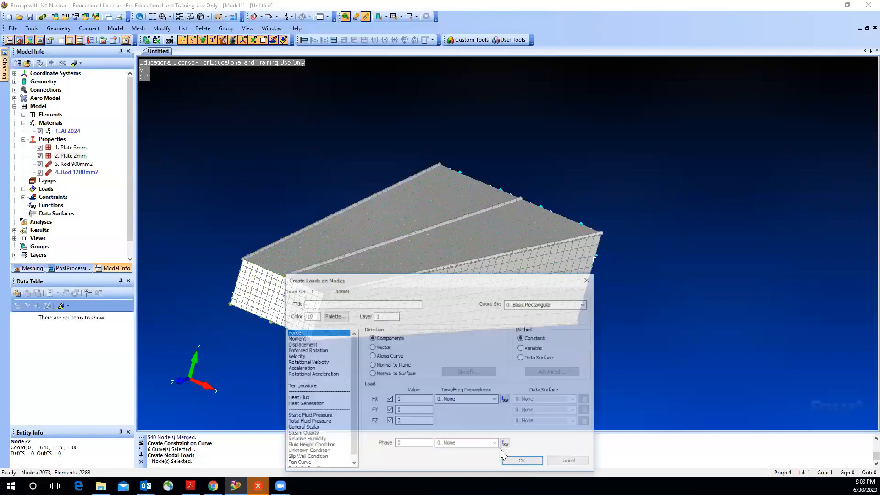
drag(410, 411, 389, 410)
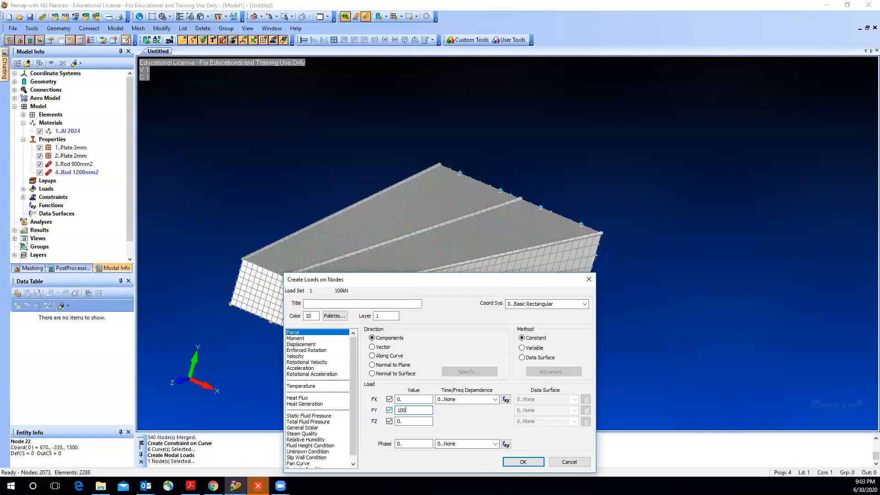
click(512, 465)
click(414, 412)
click(514, 460)
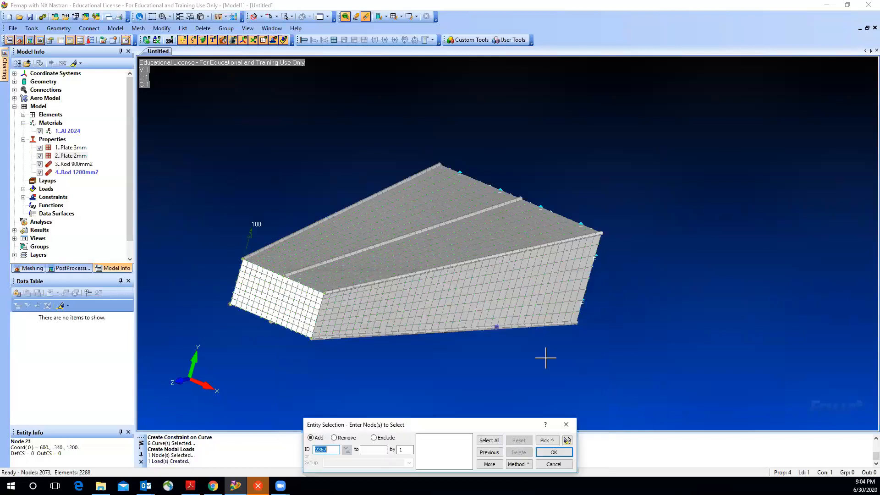
click(557, 466)
Save the model as model1 in the Nastran Temp folder, overwriting the existing file.
mouse_move(327, 316)
middle_down()
mouse_move(419, 302)
mouse_move(365, 344)
mouse_move(338, 304)
middle_up()
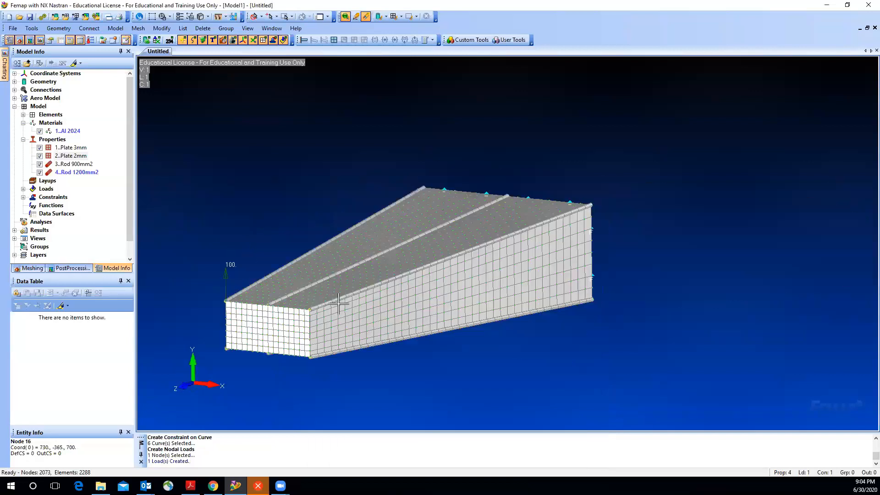
click(13, 29)
click(29, 101)
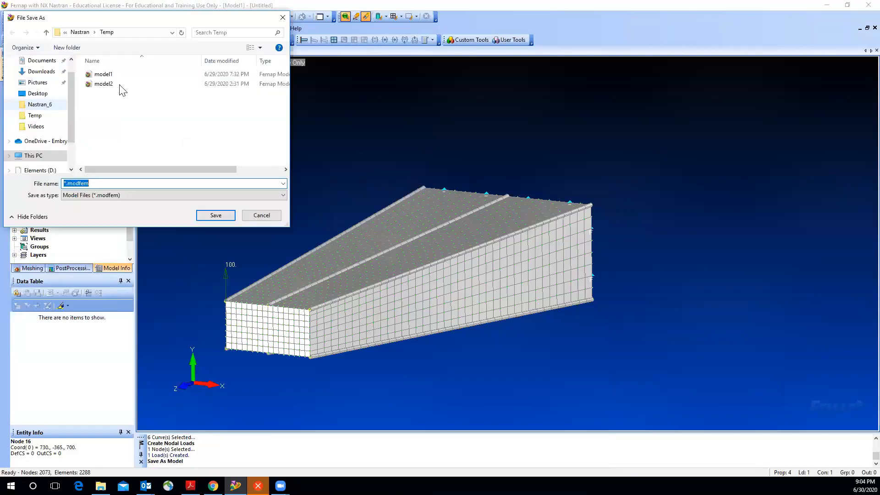
click(104, 74)
click(215, 215)
click(124, 139)
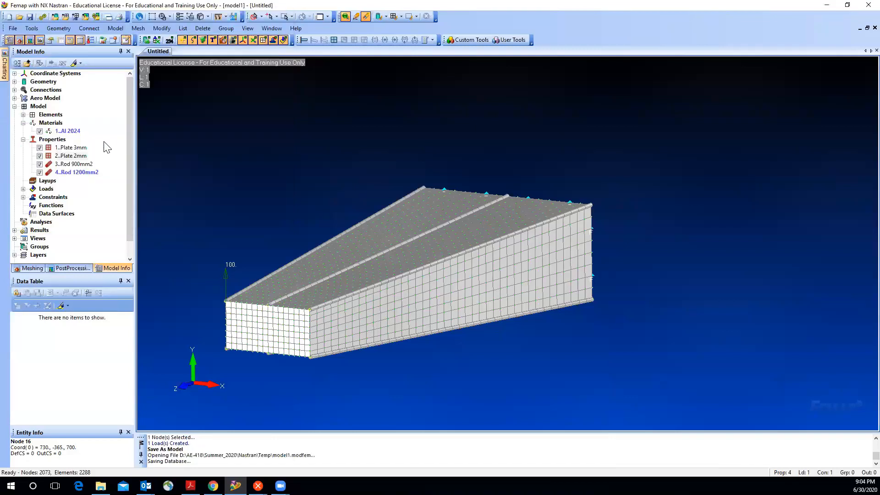
Create an untitled NX Nastran Static analysis set with the integrated solver, run the analysis and close the analysis monitor.
click(43, 17)
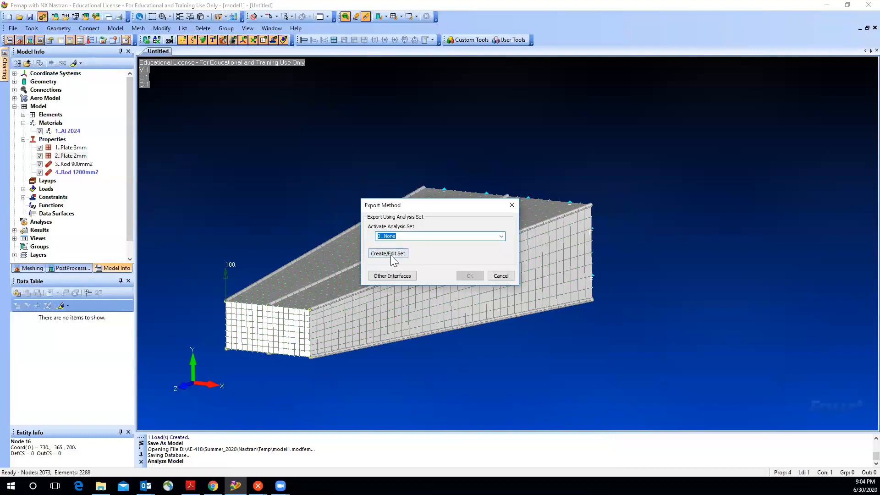
click(392, 258)
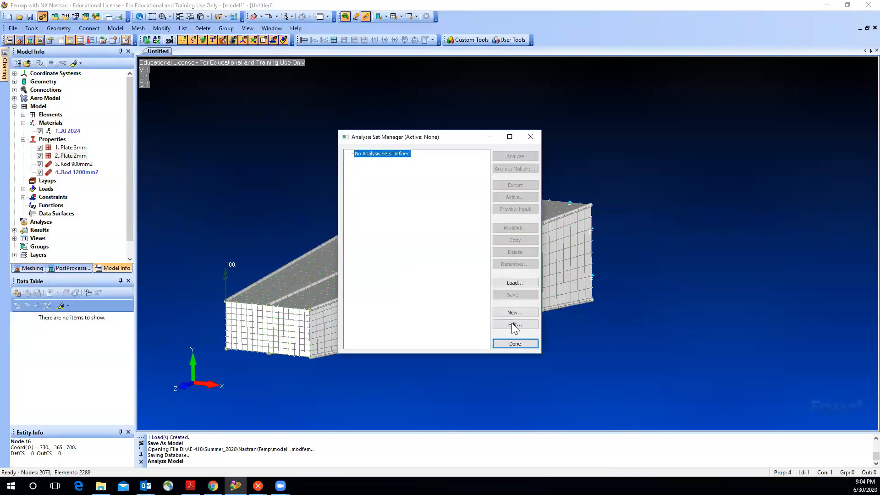
click(514, 313)
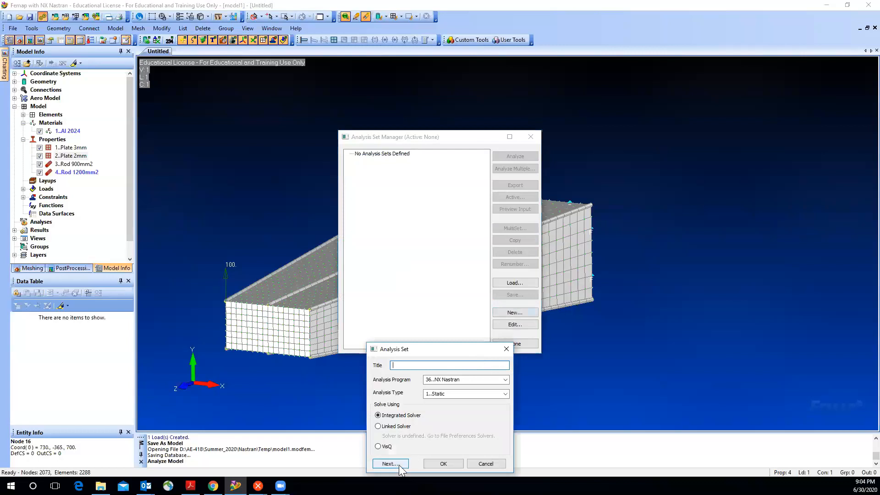
click(438, 464)
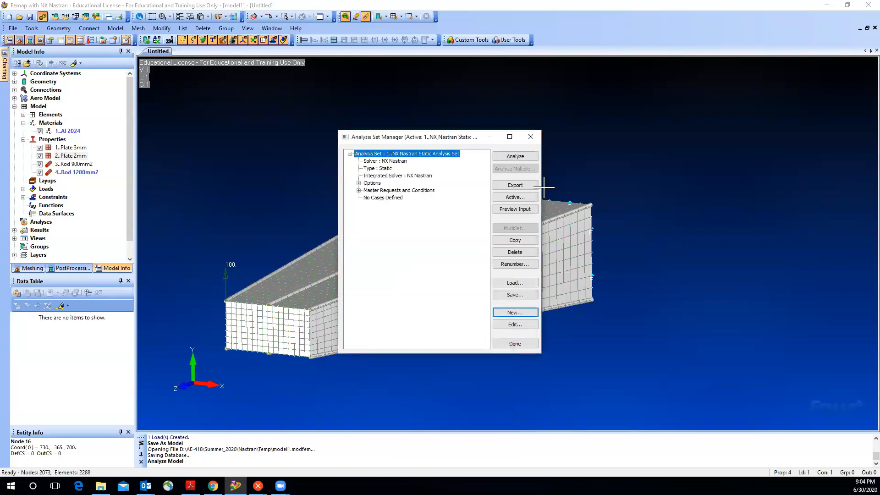
click(516, 156)
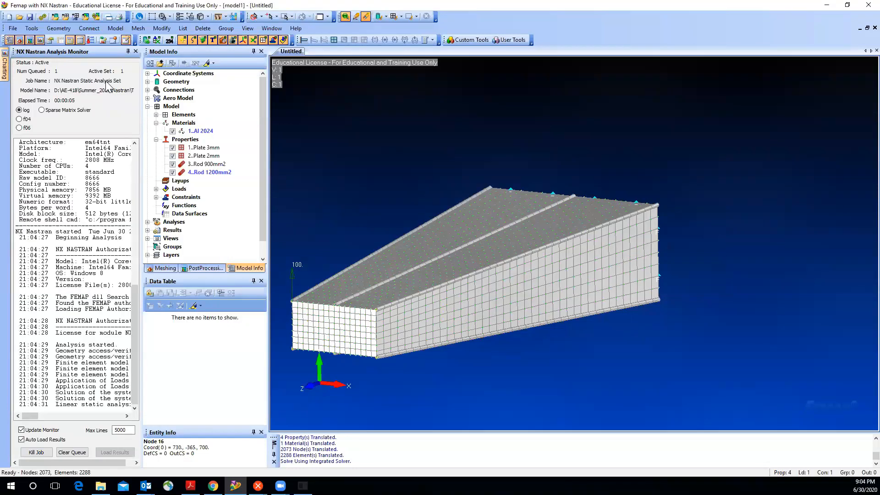
click(136, 52)
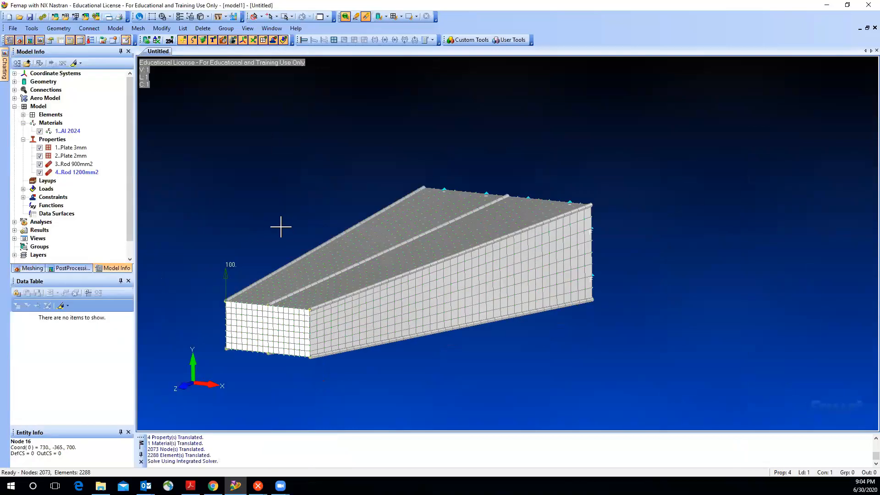
key(F5)
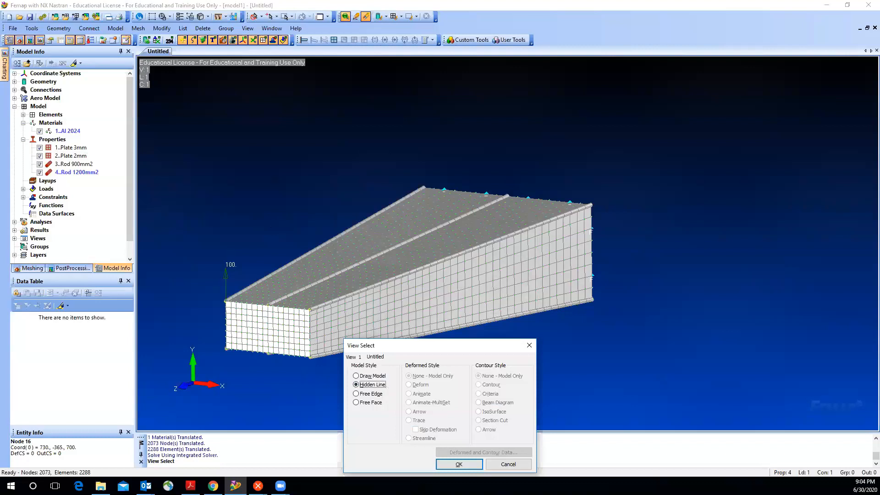
click(499, 464)
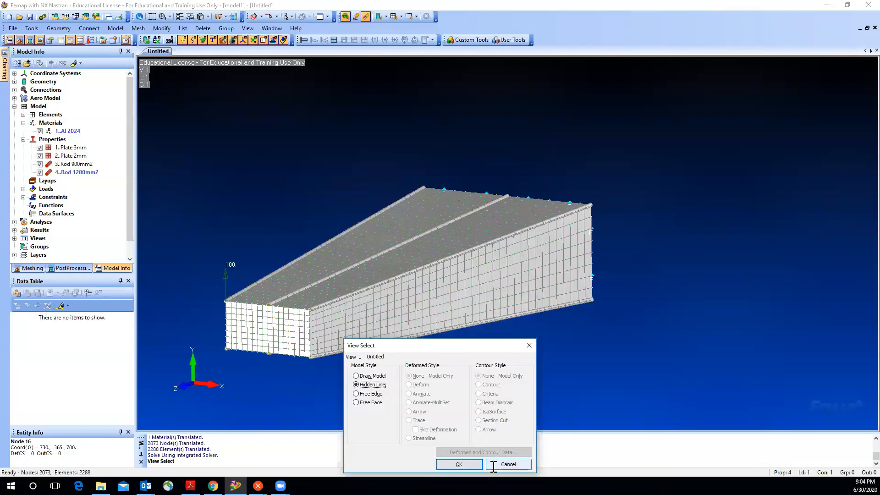
Expand the results, rerun the static analysis, close the monitor once it completes and activate the NX NASTRAN Case 1 output set.
click(14, 230)
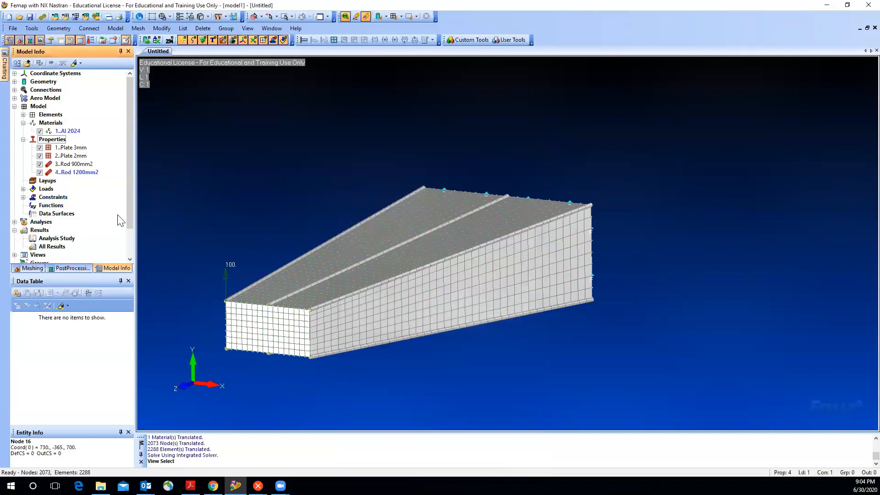
scroll(130, 208, down, 1)
scroll(125, 232, down, 1)
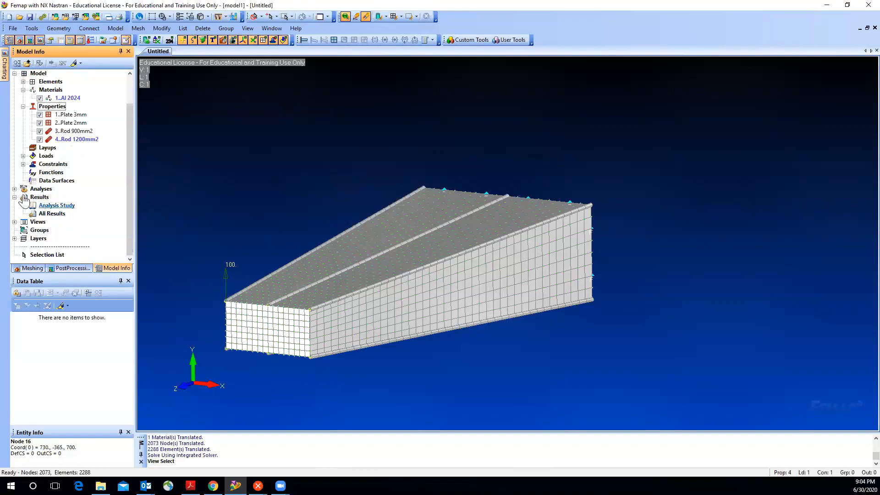
click(40, 16)
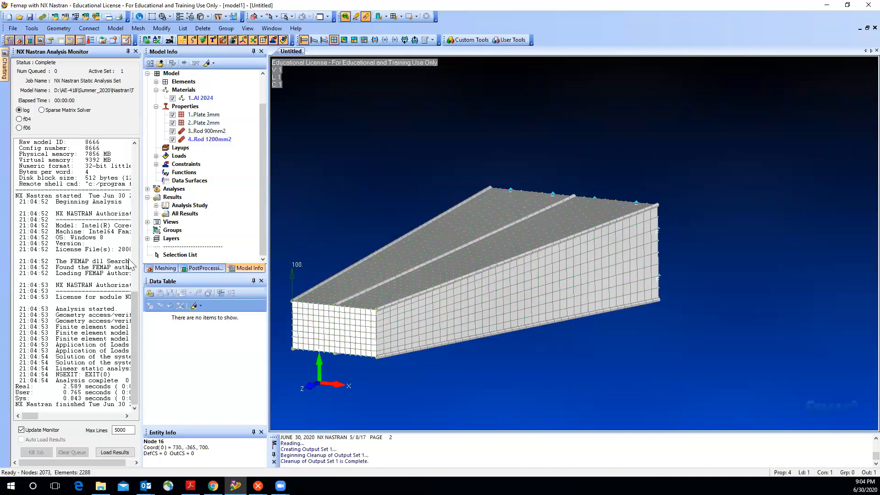
click(135, 52)
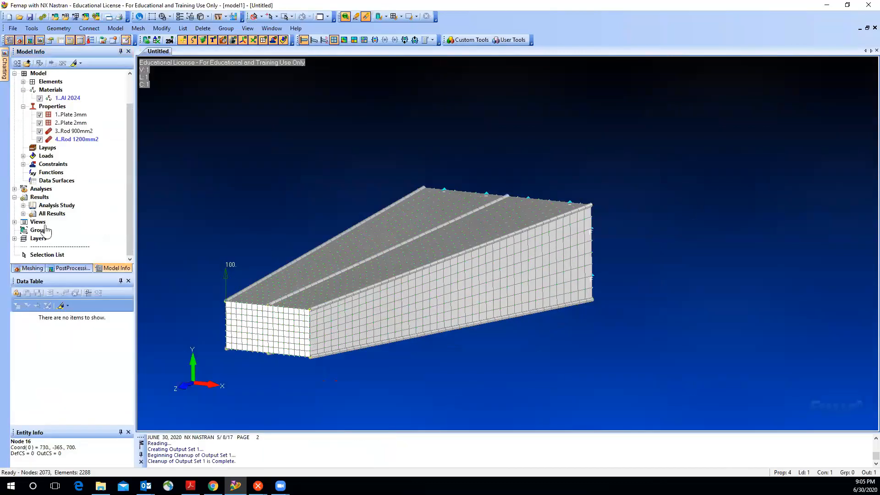
double_click(73, 223)
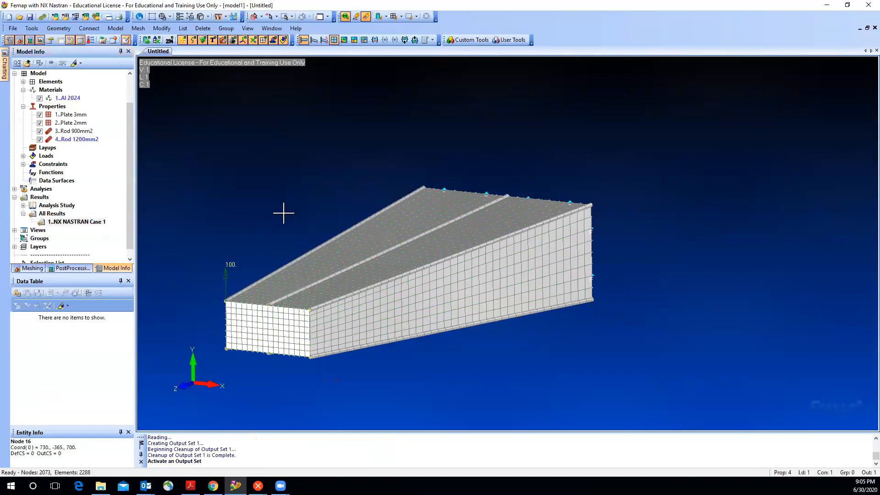
Set both the deform and contour output vectors to Total Translation for NX NASTRAN Case 1.
key(F5)
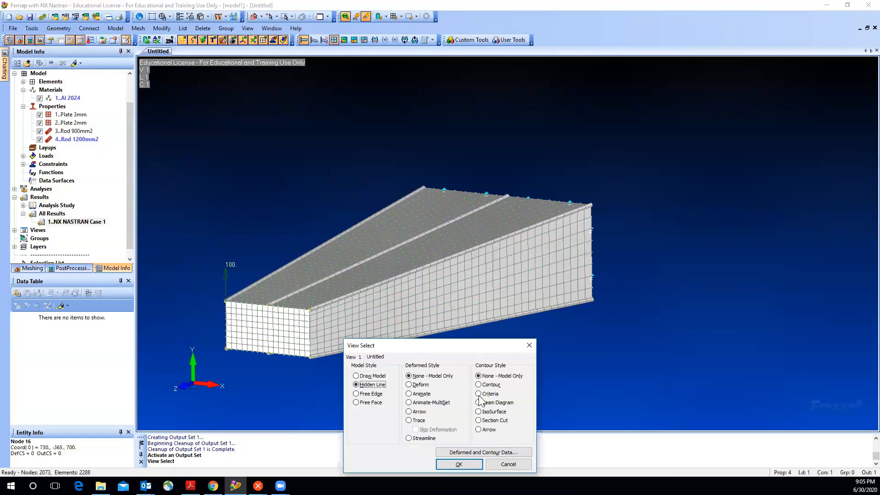
click(456, 453)
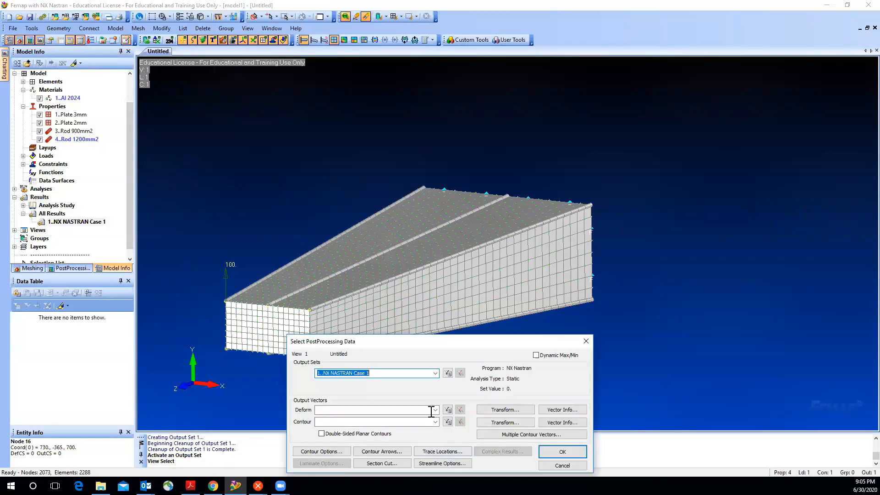
click(435, 410)
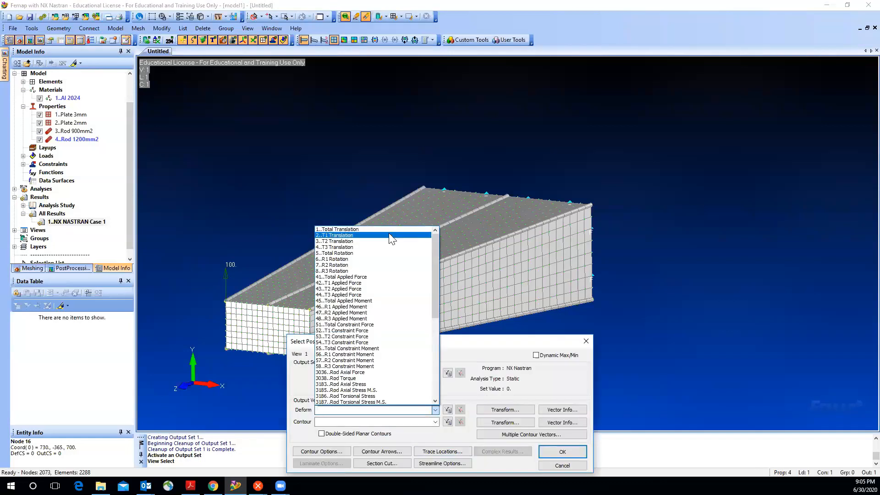
click(391, 229)
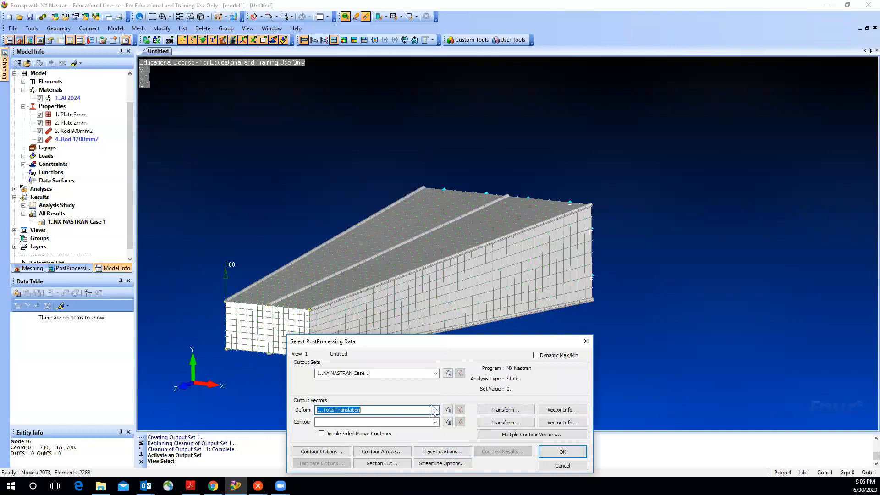
click(435, 422)
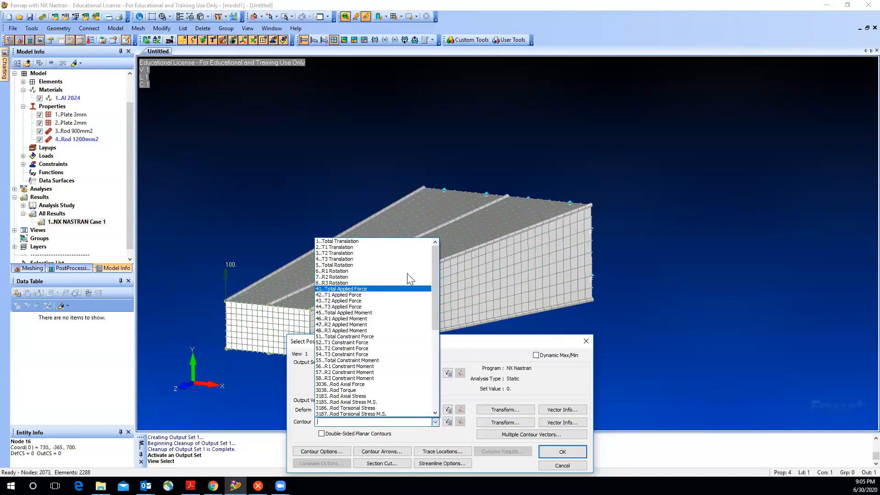
click(393, 242)
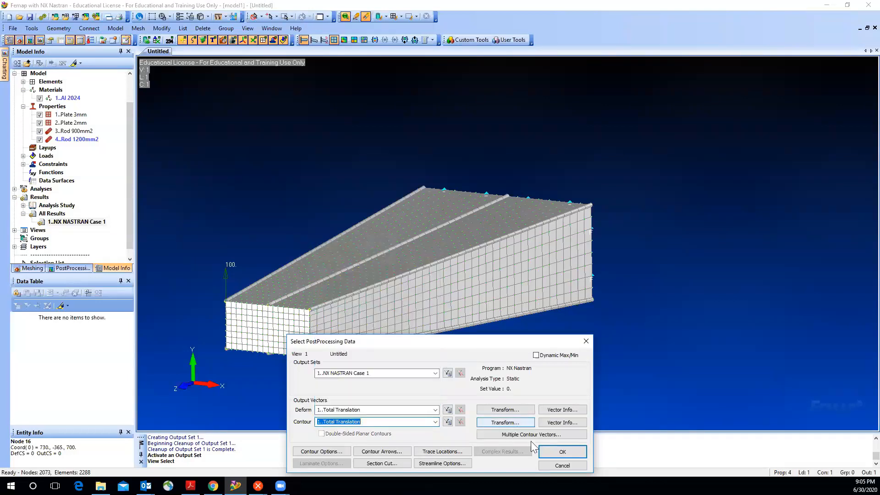
click(550, 451)
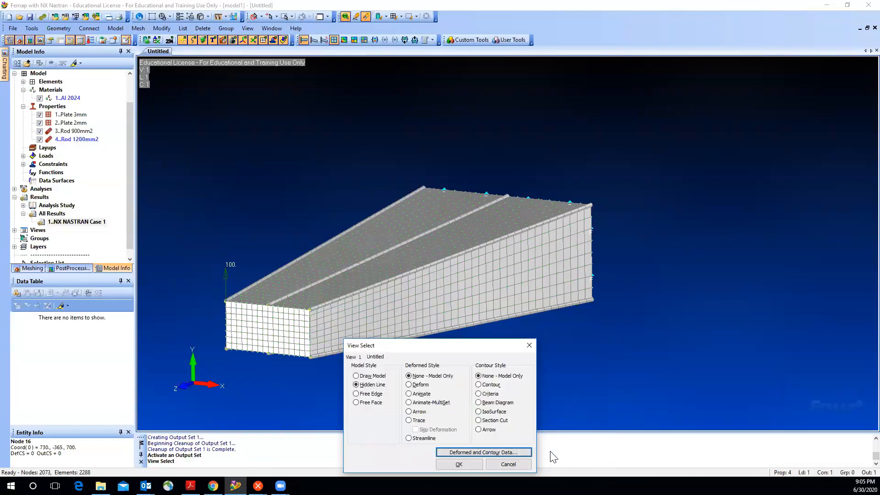
Display the beam with the Deform deformed style and the Contour contour style, and inspect the deformed shape.
click(479, 385)
click(410, 385)
click(454, 464)
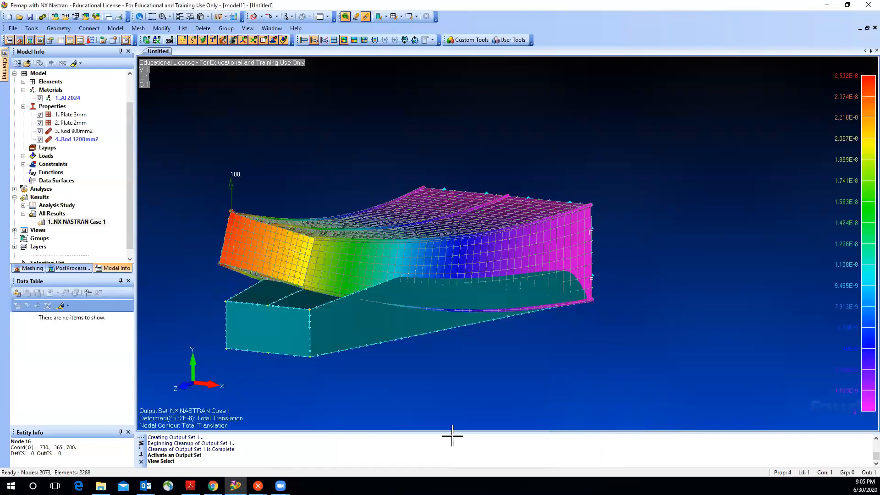
middle_drag(421, 328, 376, 317)
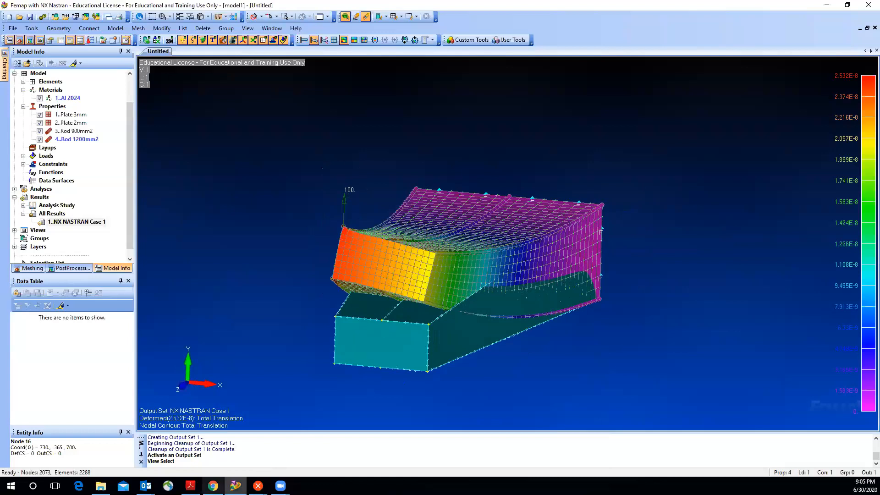
Switch to the lecture PDF to review the example's loading and required section, and return to the Femap model.
click(190, 486)
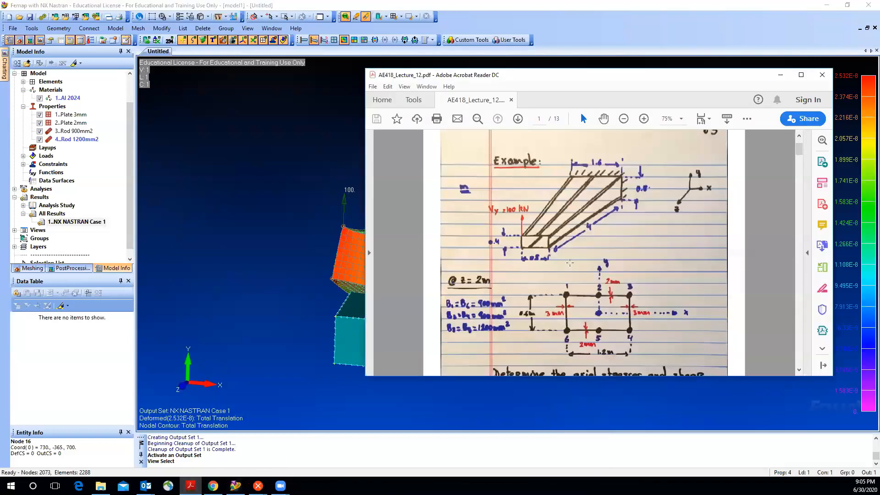
scroll(570, 257, down, 2)
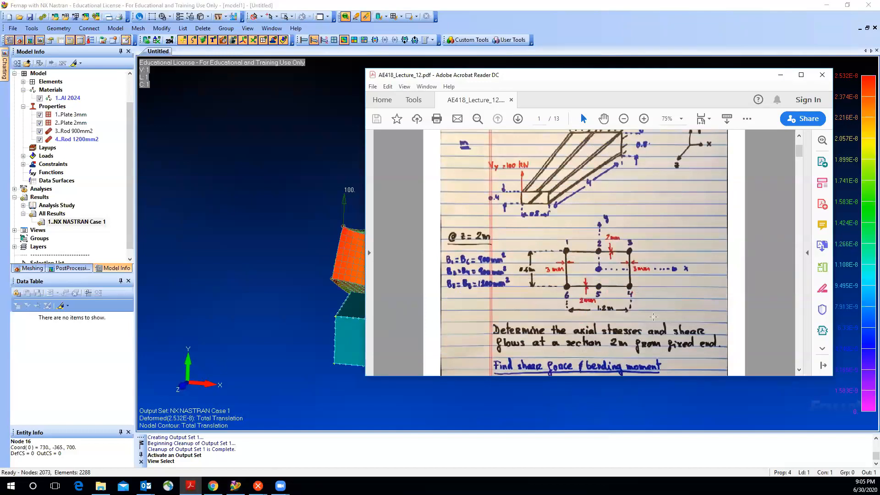
scroll(642, 312, up, 1)
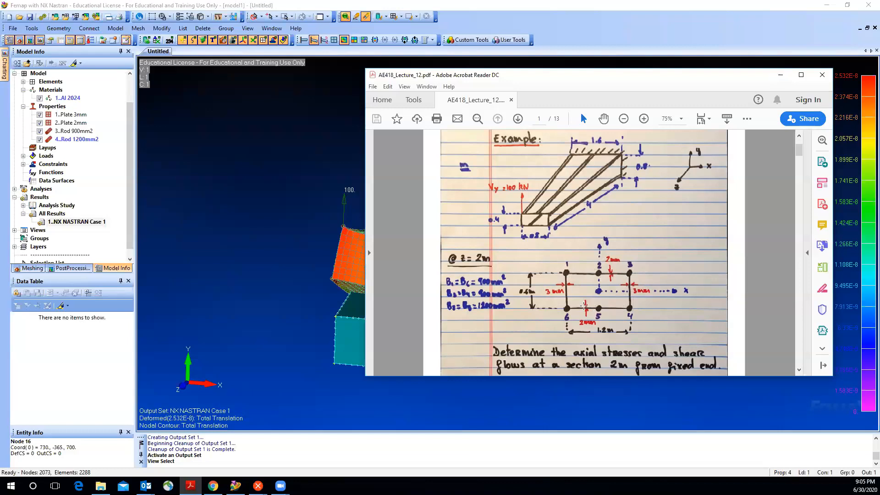
click(781, 75)
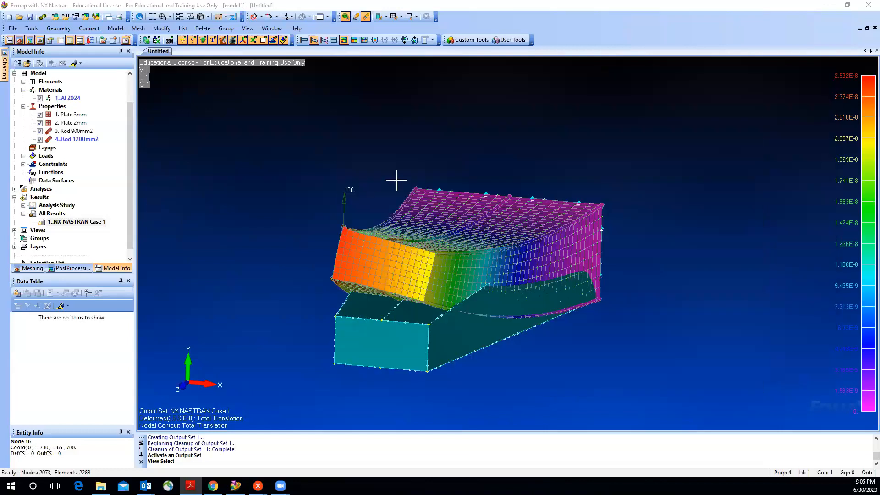
Show the beam undeformed in the YZ Right view with the whole model fitted.
click(304, 40)
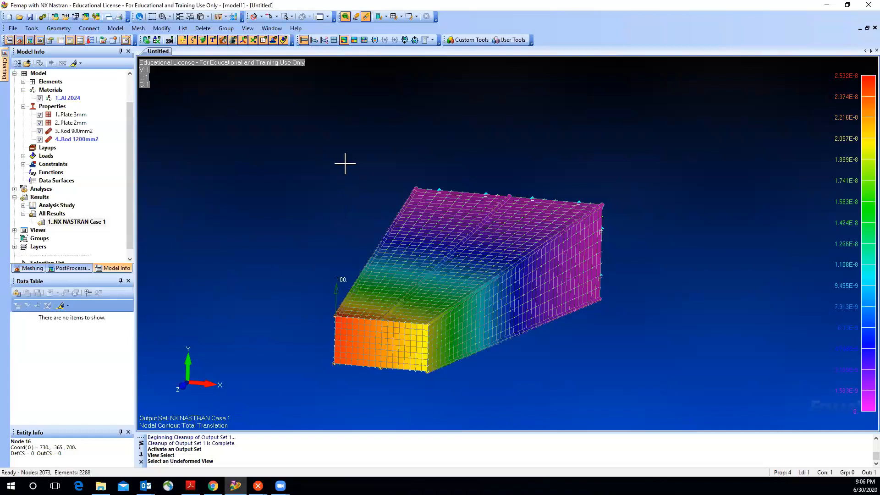
key(F8)
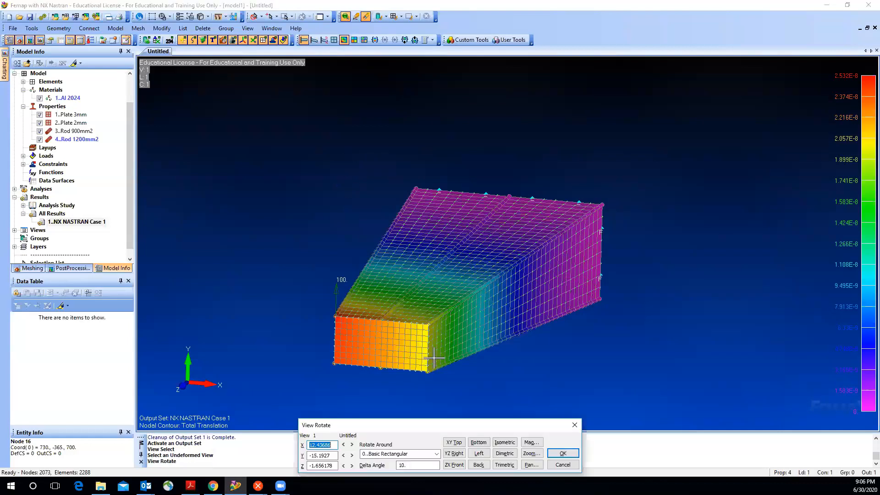
click(460, 456)
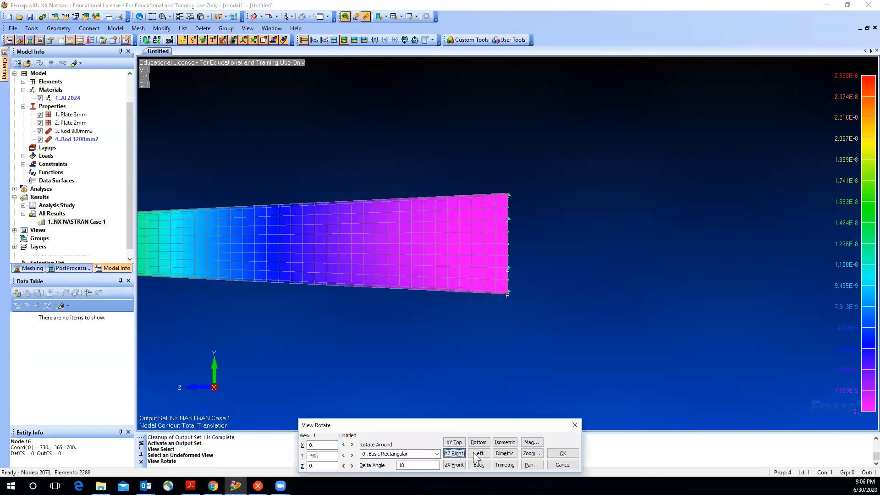
key(Return)
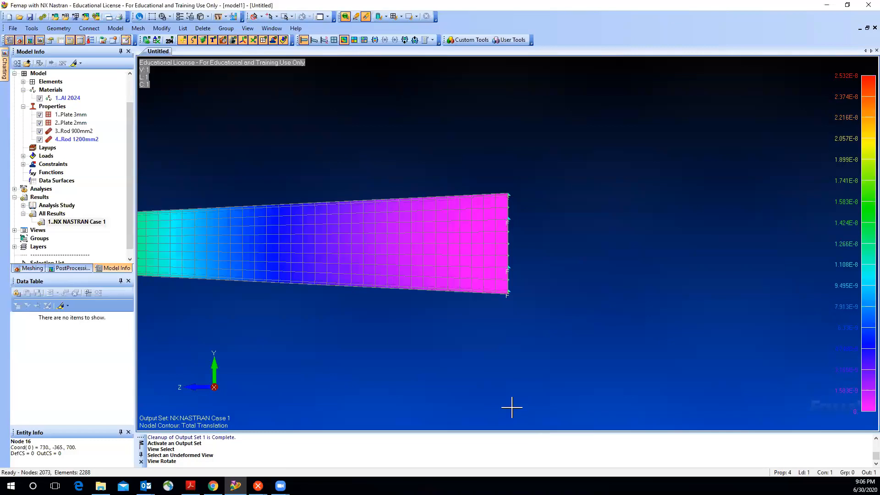
key(ctrl+a)
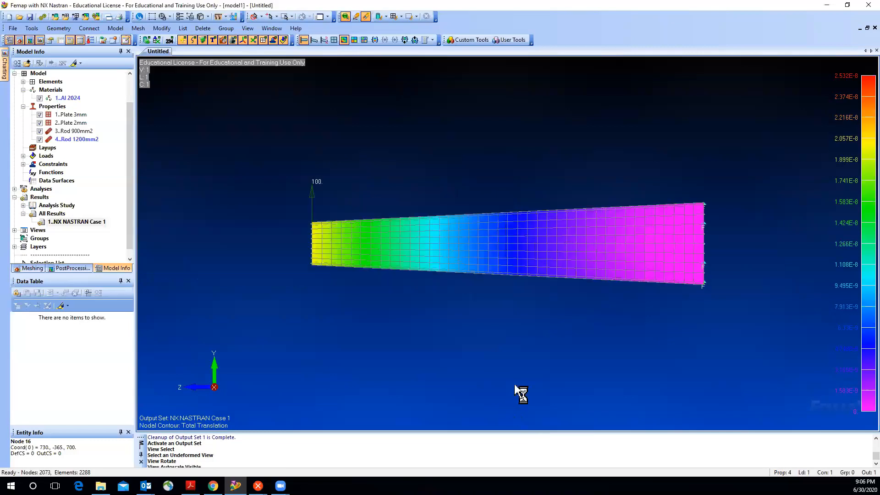
Draw the workplane and define it with base 0,0,0, point 1 at 0,0,1 and point 2 at 0,1,0.
click(35, 29)
click(46, 60)
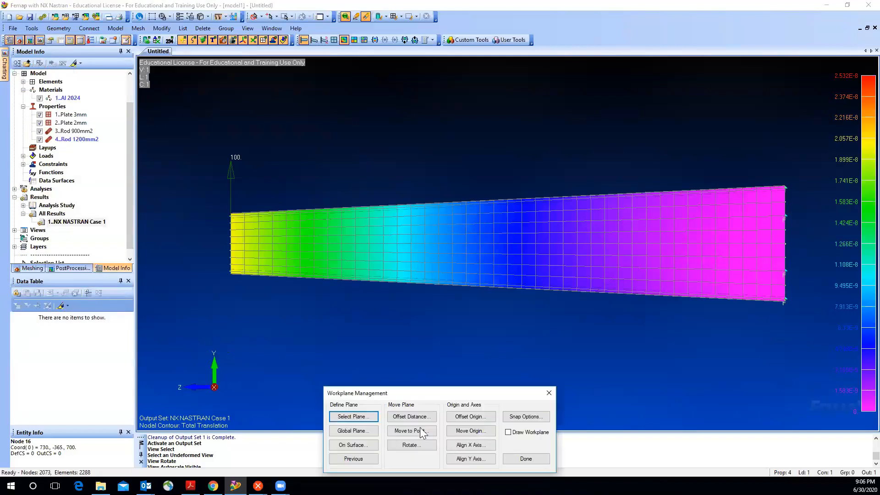
click(507, 432)
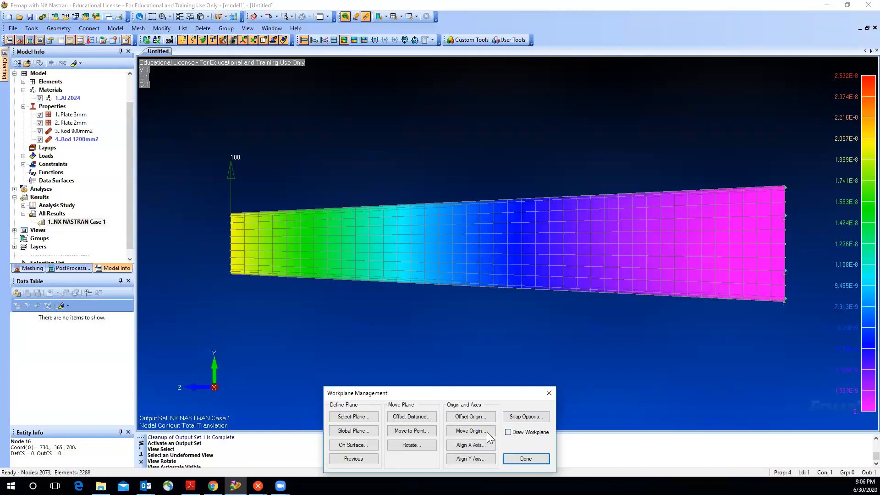
click(364, 417)
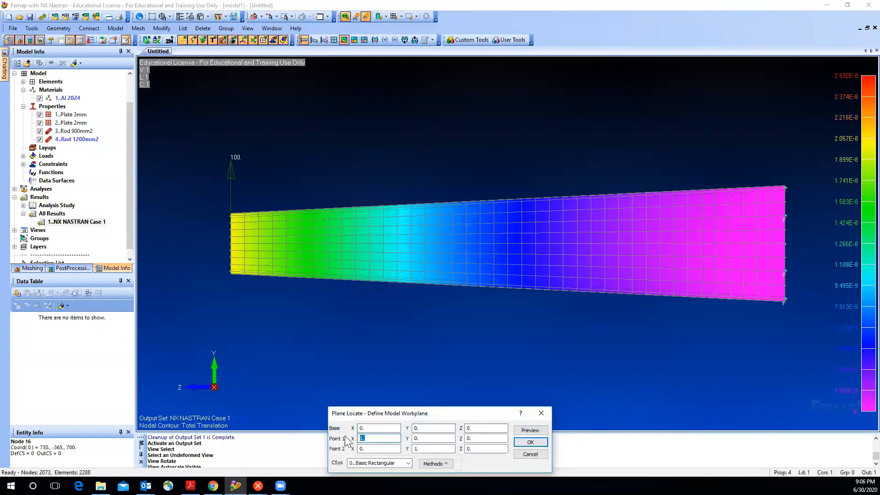
text(0)
drag(435, 413, 446, 278)
click(477, 303)
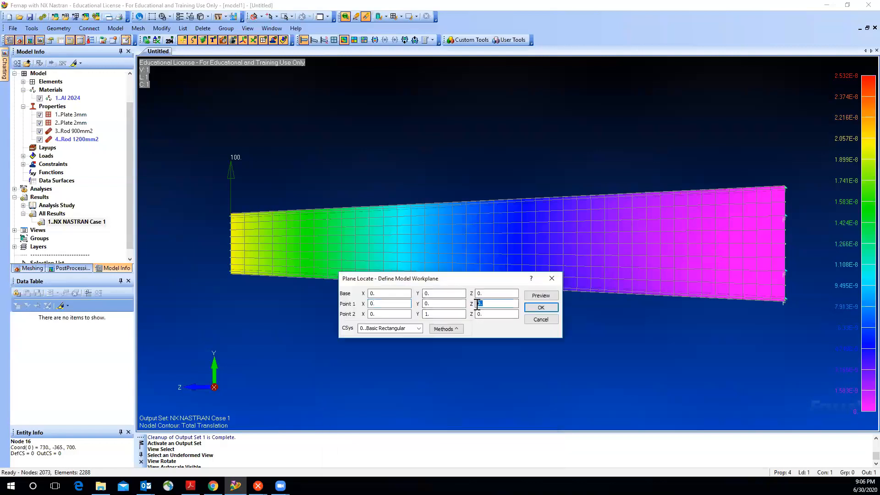
text(1)
click(541, 296)
click(540, 307)
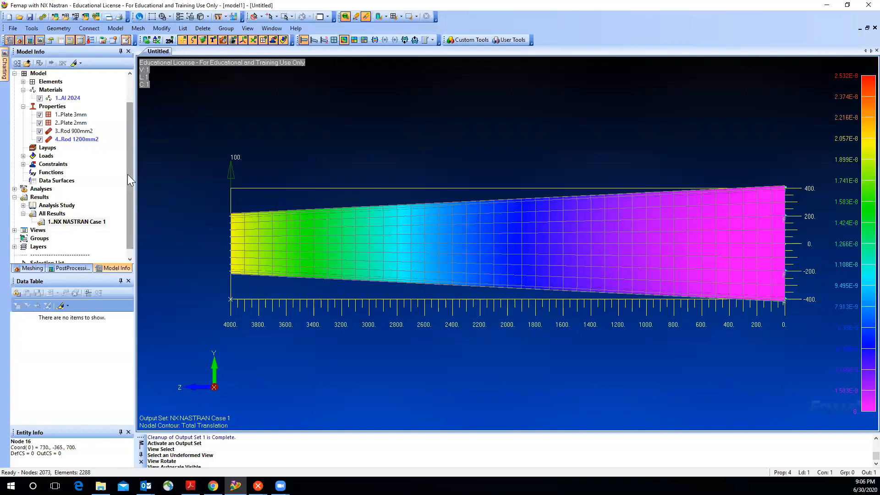
Create a new group titled "cut @ 2m".
right_click(50, 239)
click(61, 243)
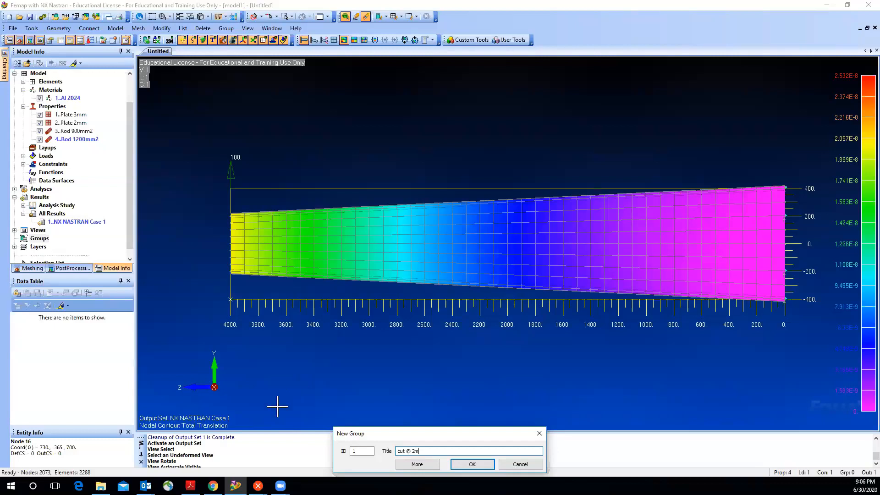
click(472, 464)
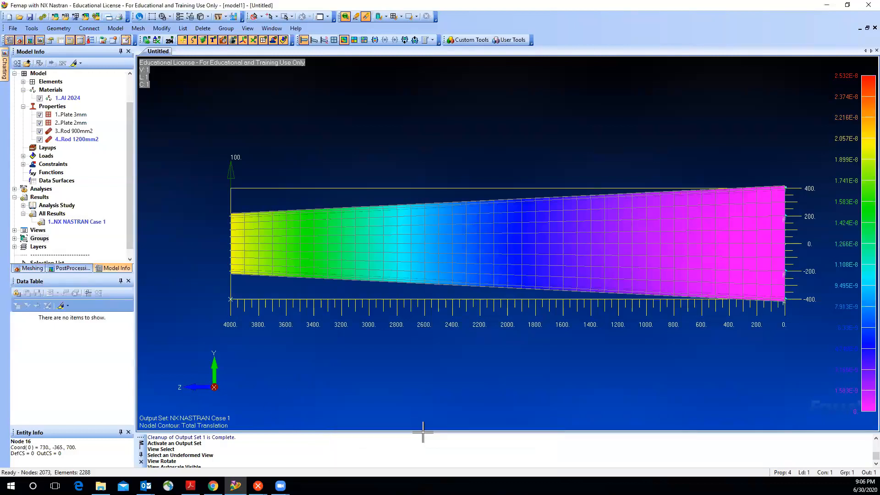
Add the elements on both sides of the 2000 mm station to the group with a full-height box pick.
click(226, 29)
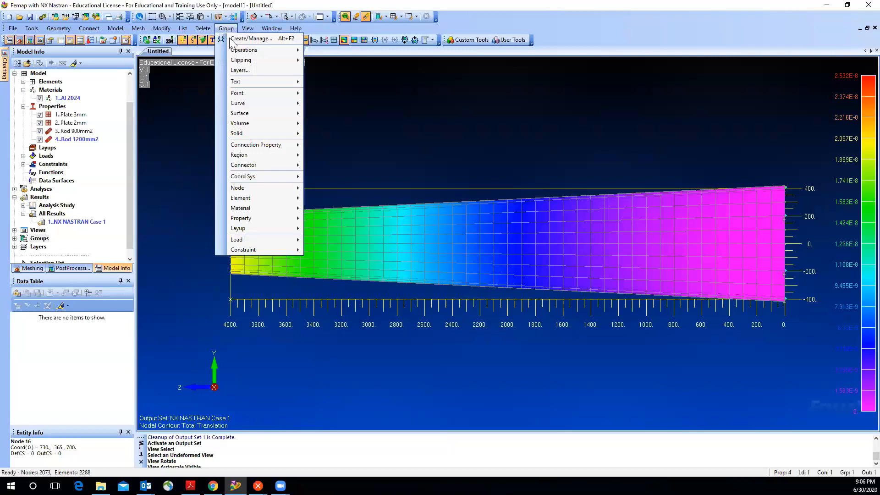
mouse_move(242, 203)
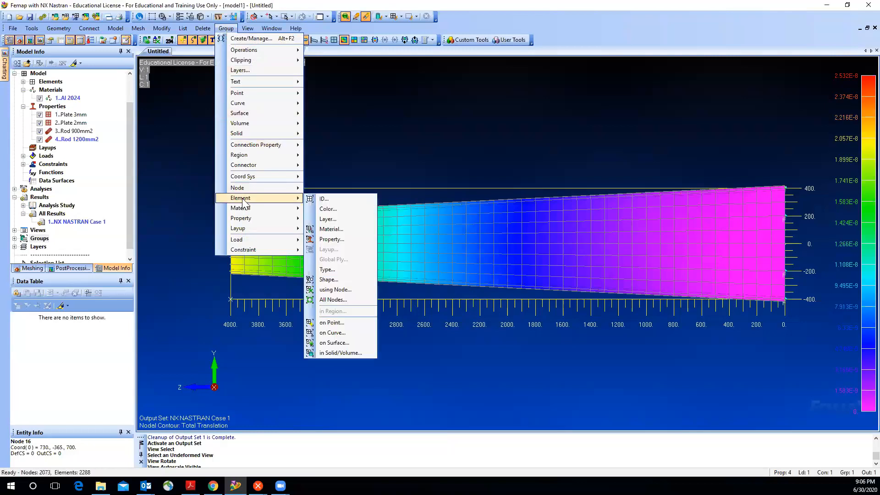
click(319, 197)
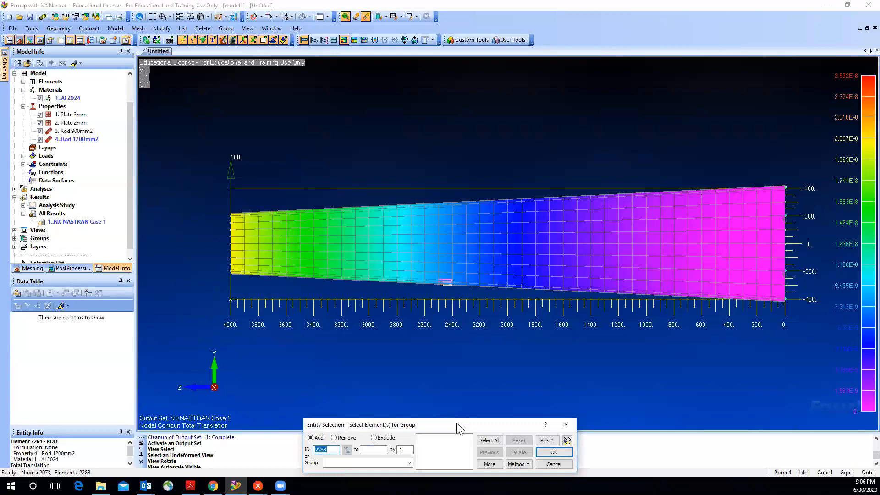
drag(458, 428, 348, 101)
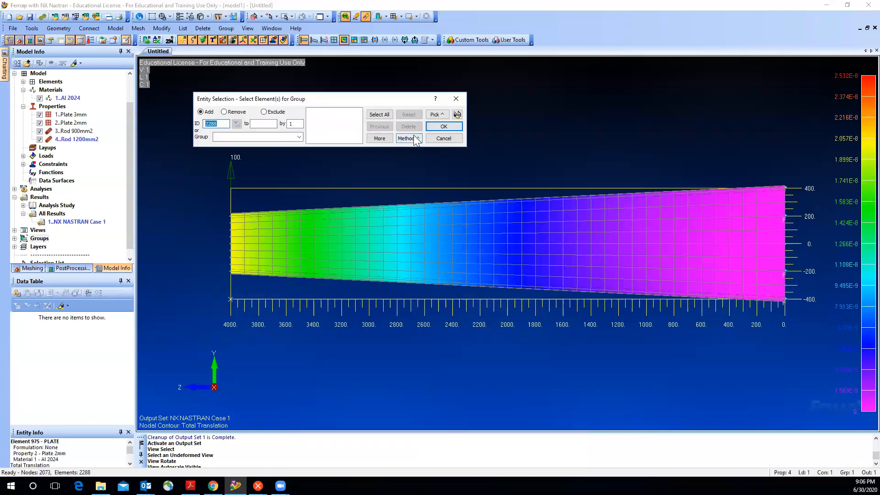
click(437, 115)
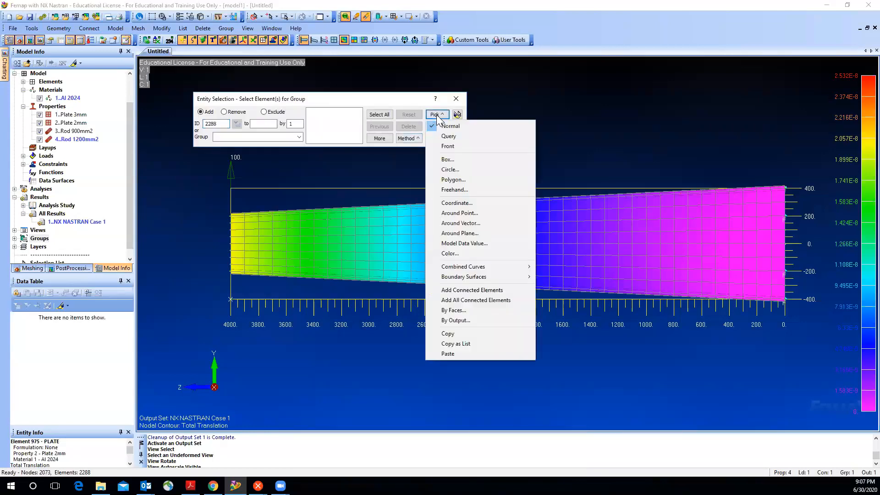
click(443, 158)
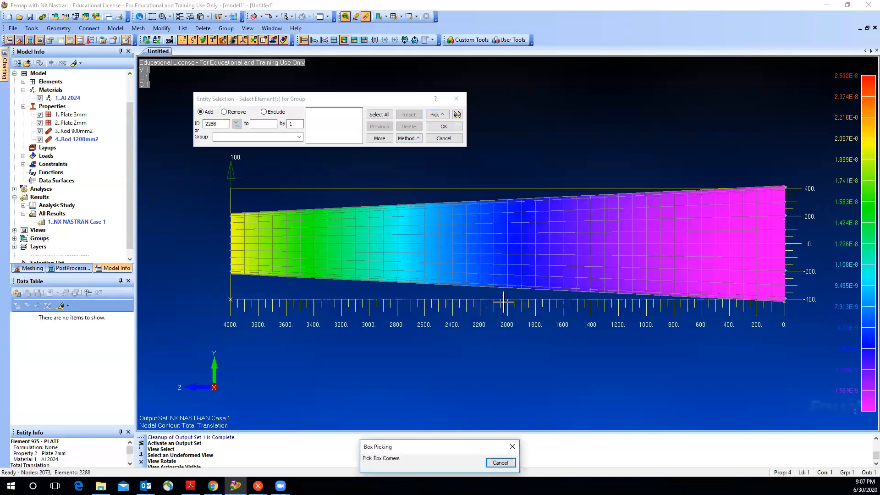
drag(501, 192, 515, 291)
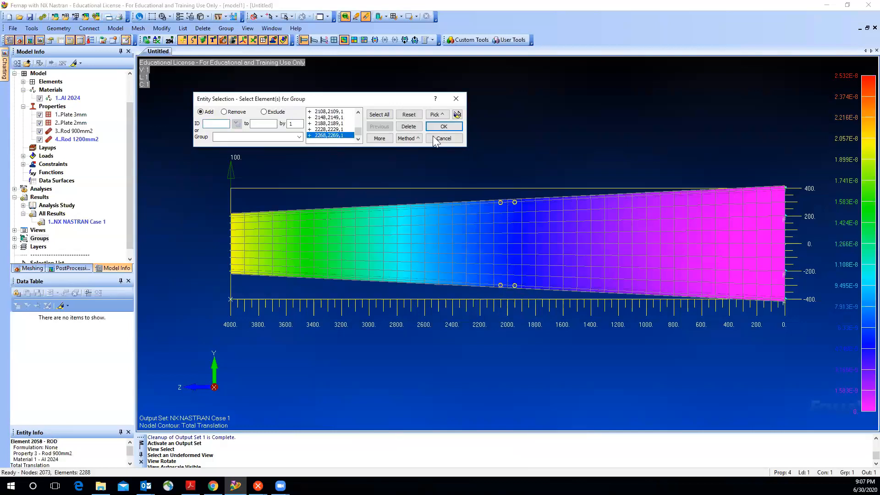
click(444, 126)
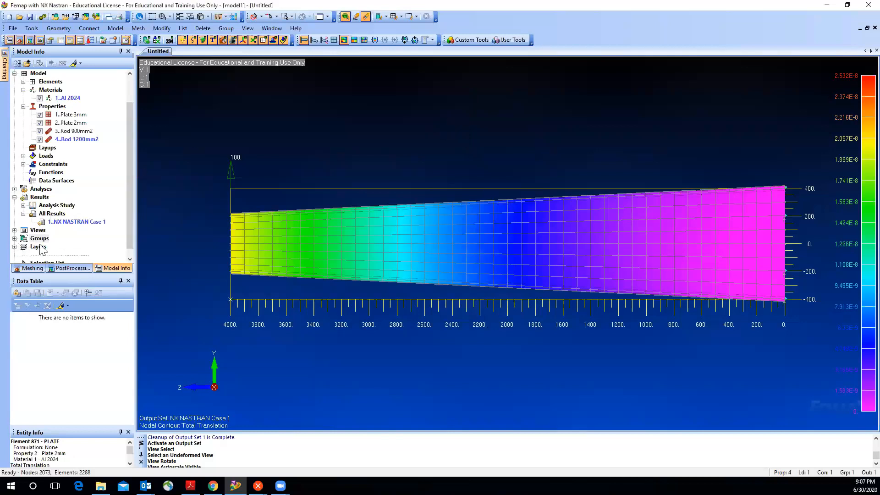
Show only the "cut @ 2m" group and view the isolated section at an angle.
right_click(54, 251)
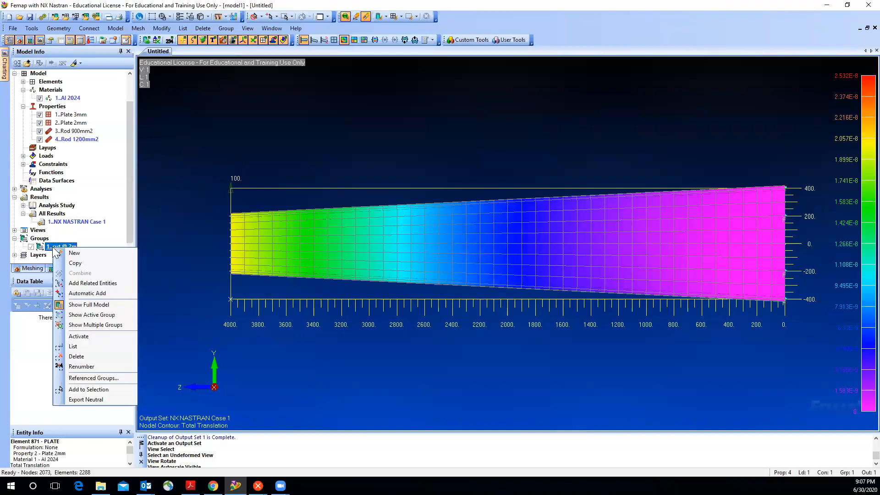
click(124, 316)
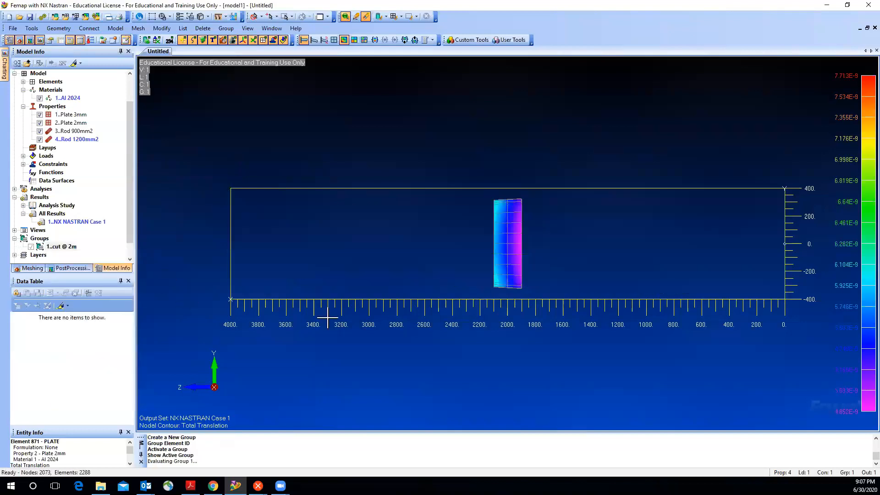
scroll(323, 300, up, 2)
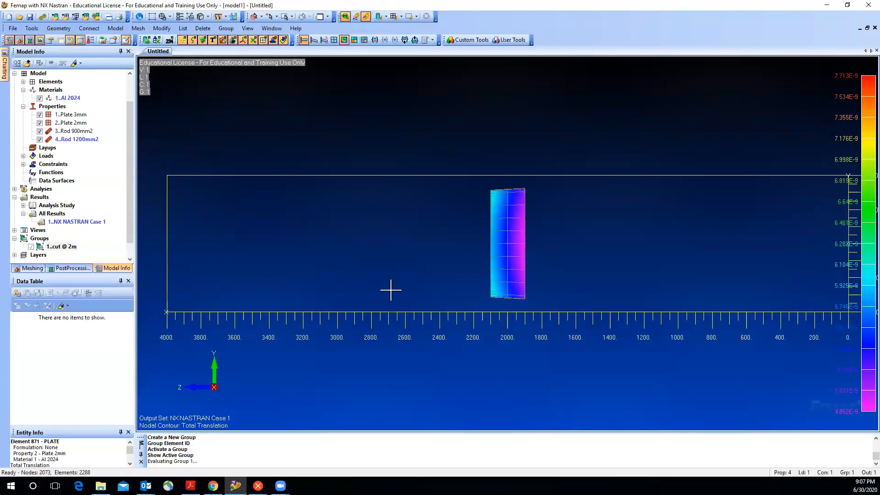
middle_drag(411, 313, 414, 314)
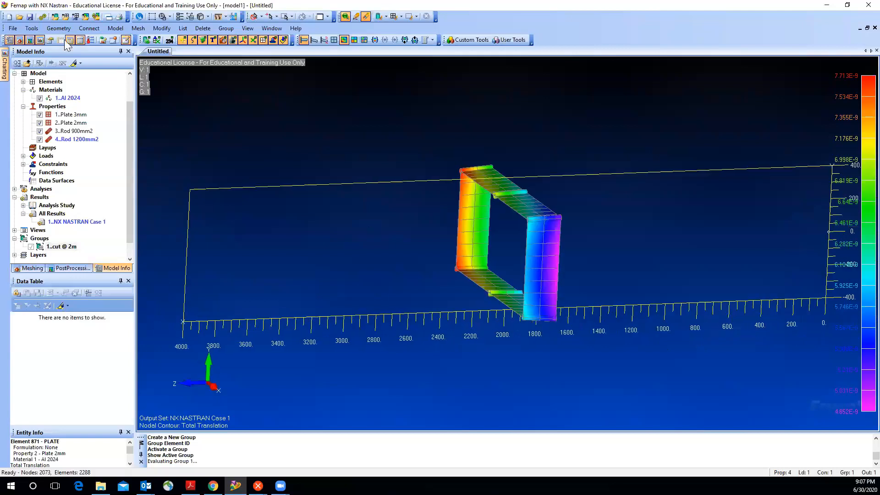
Turn off drawing of the workplane and inspect the isolated box section.
click(33, 29)
click(49, 60)
click(508, 432)
click(526, 459)
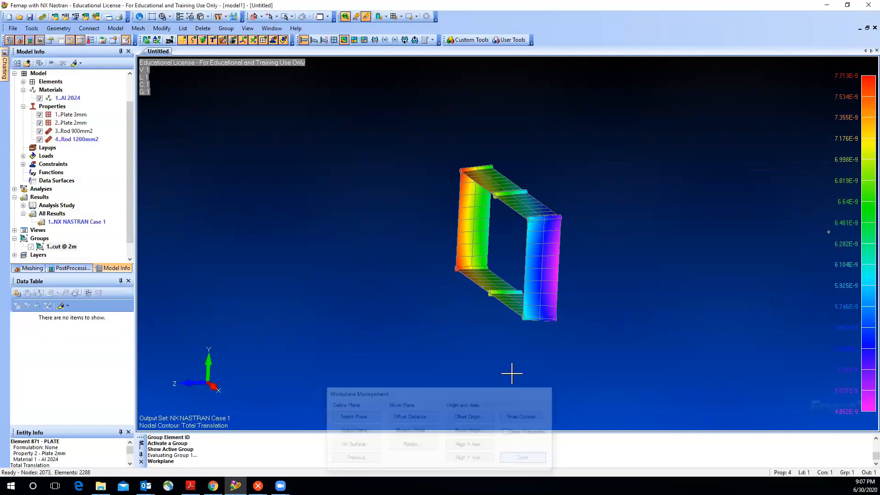
middle_drag(499, 232, 435, 146)
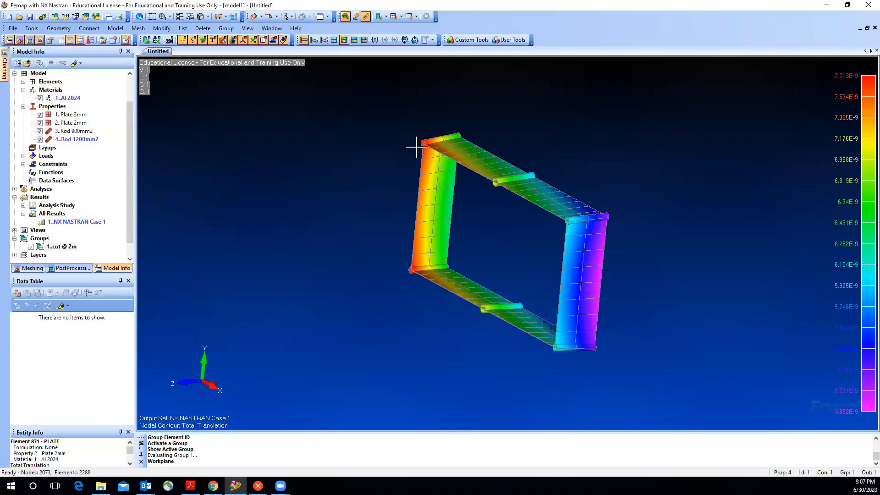
Contour the isolated section with Rod Axial Stress and inspect the stresses in the booms.
key(F5)
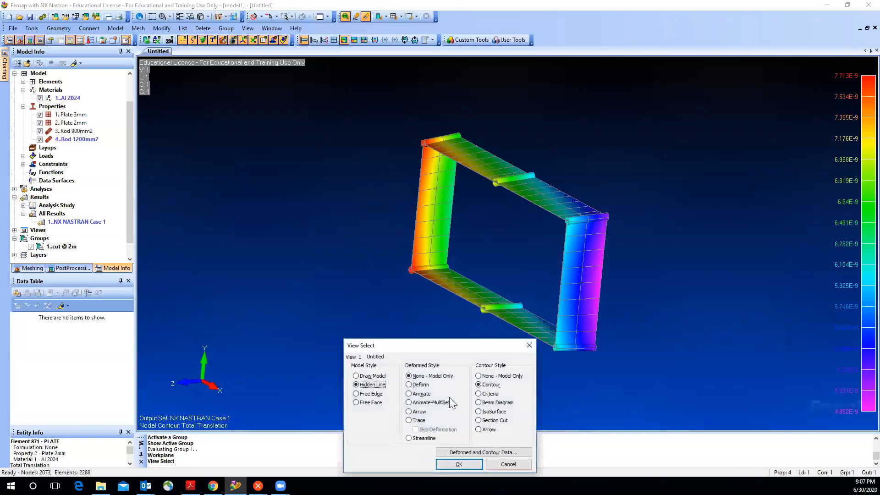
click(454, 452)
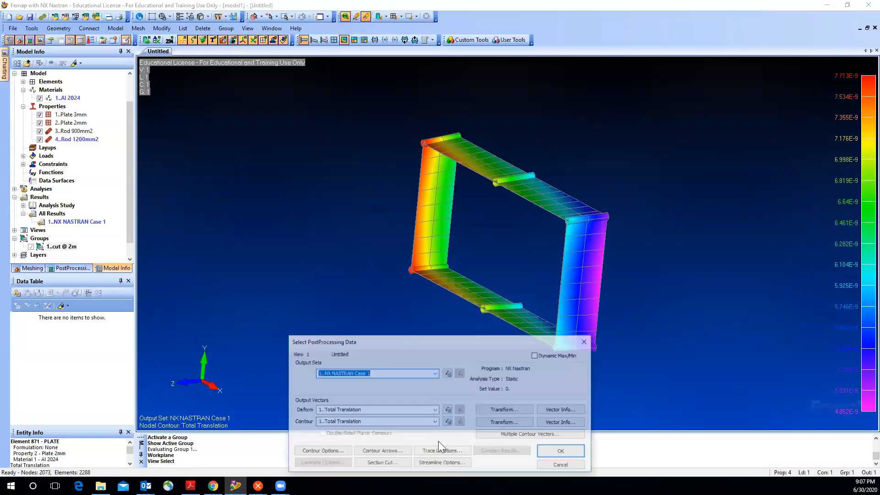
click(435, 421)
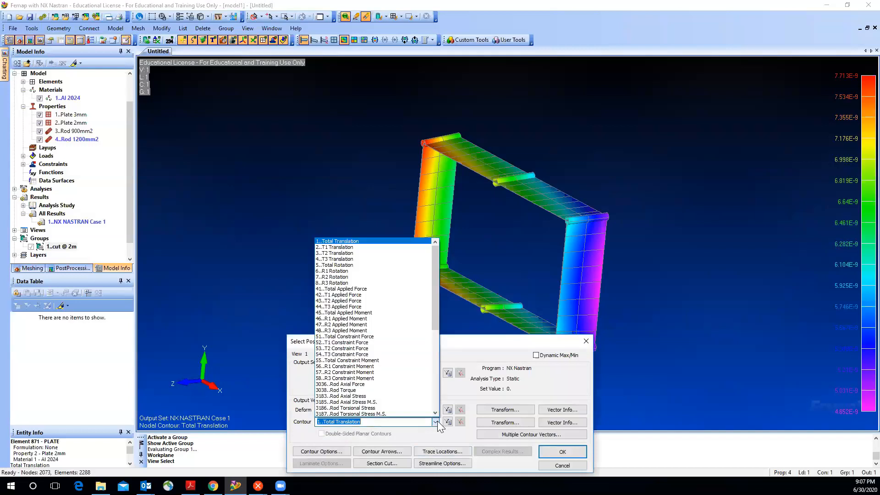
drag(434, 316, 429, 356)
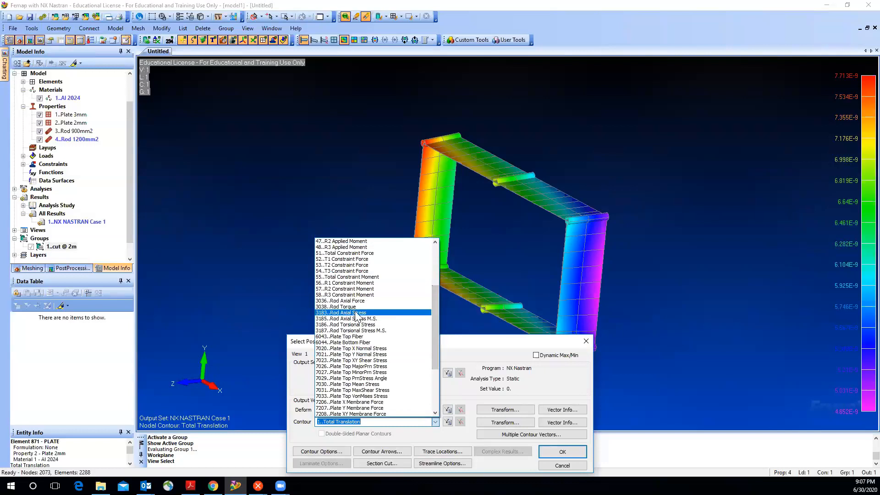
click(355, 313)
click(562, 455)
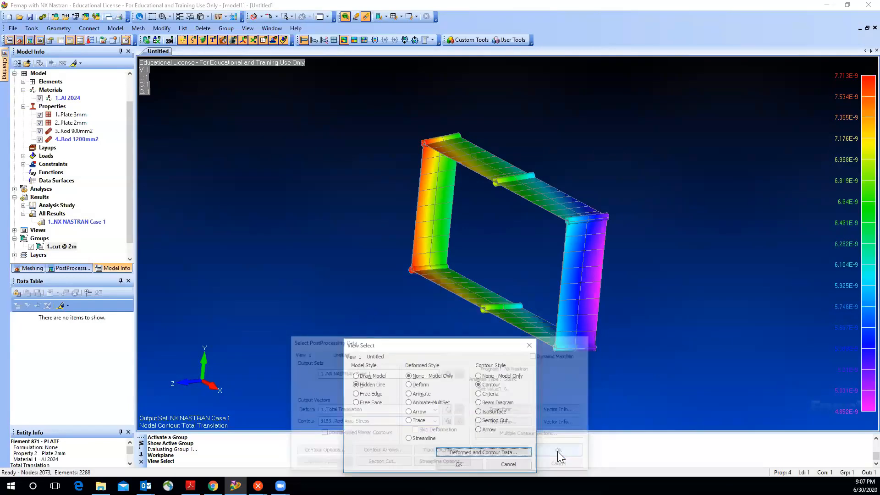
click(463, 462)
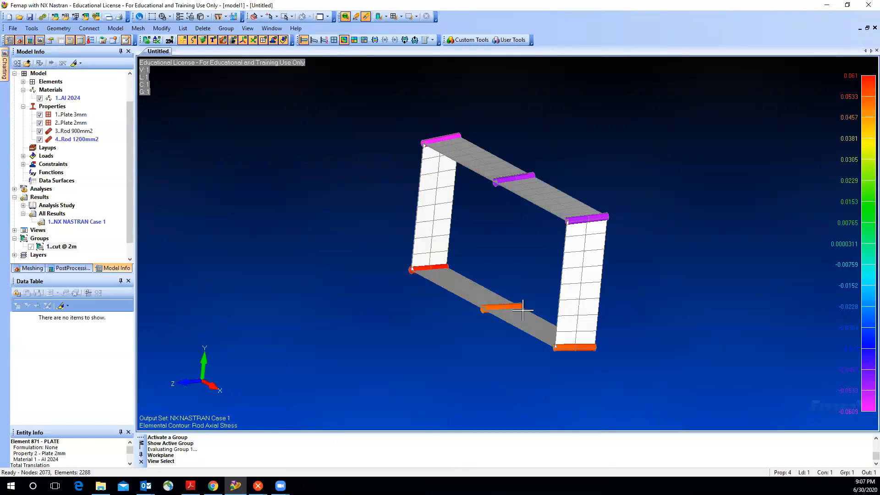
middle_drag(471, 275, 448, 299)
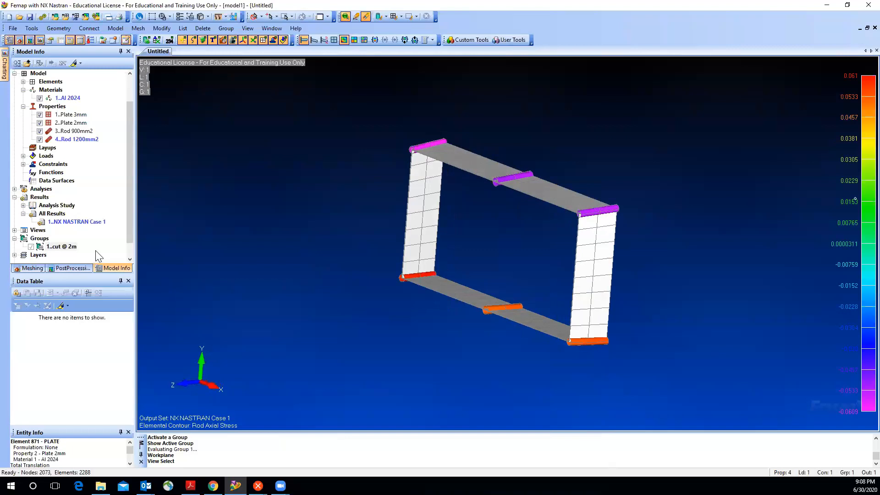
Delete the existing NX NASTRAN Case 1 output set from the results.
click(77, 222)
right_click(88, 224)
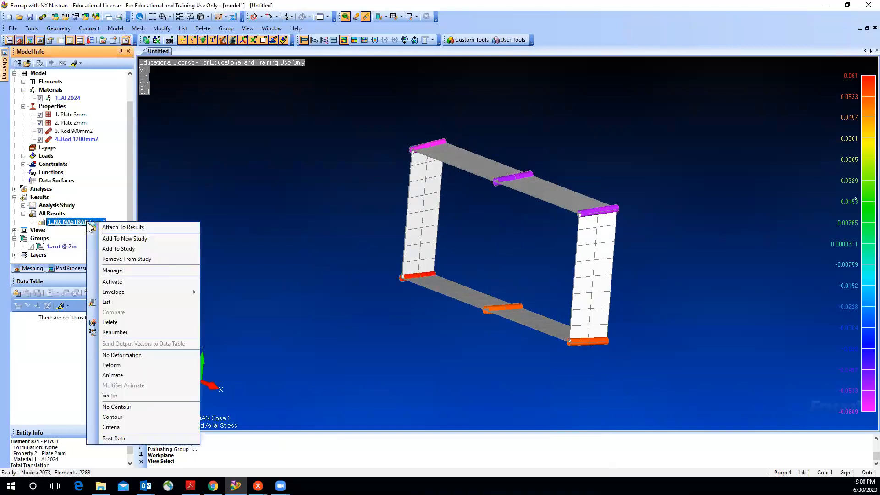
click(110, 322)
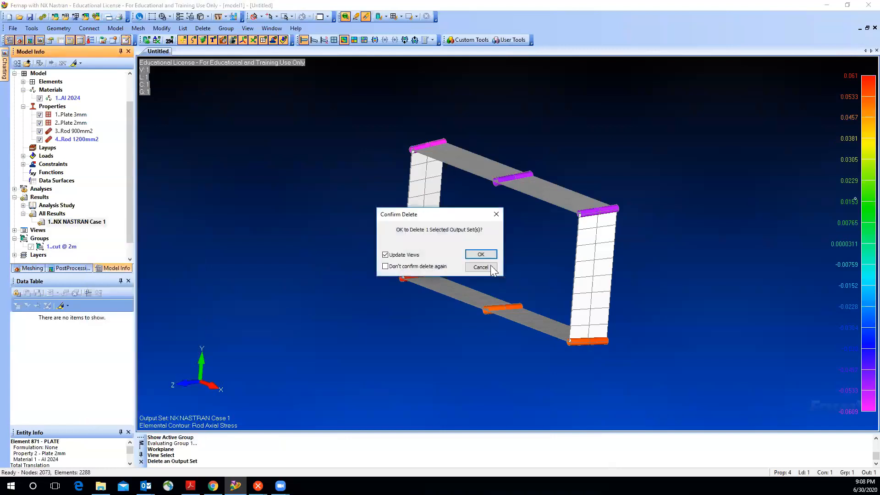
click(468, 267)
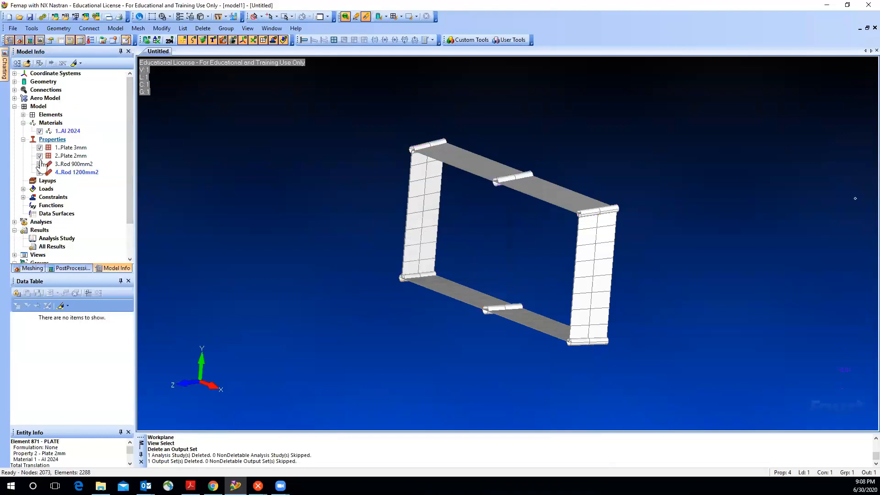
Edit the Force on Node definition in the 100kN load set so that FY is 100e3.
click(24, 189)
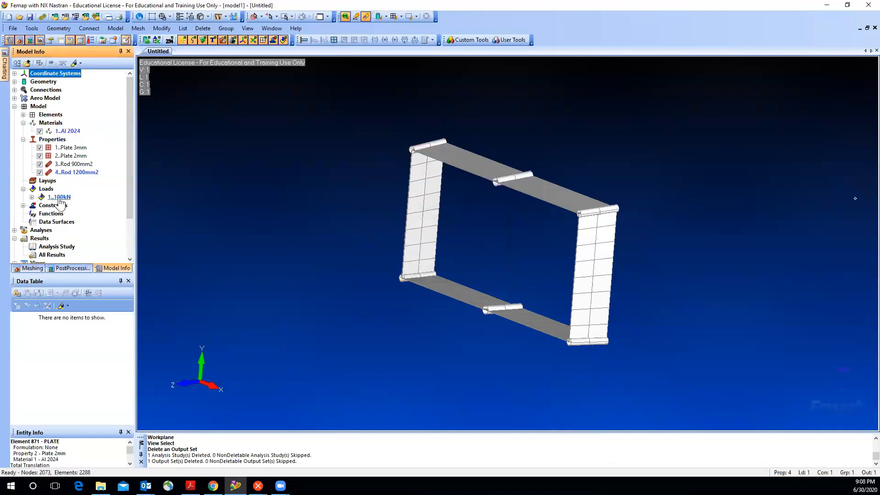
click(32, 197)
click(40, 205)
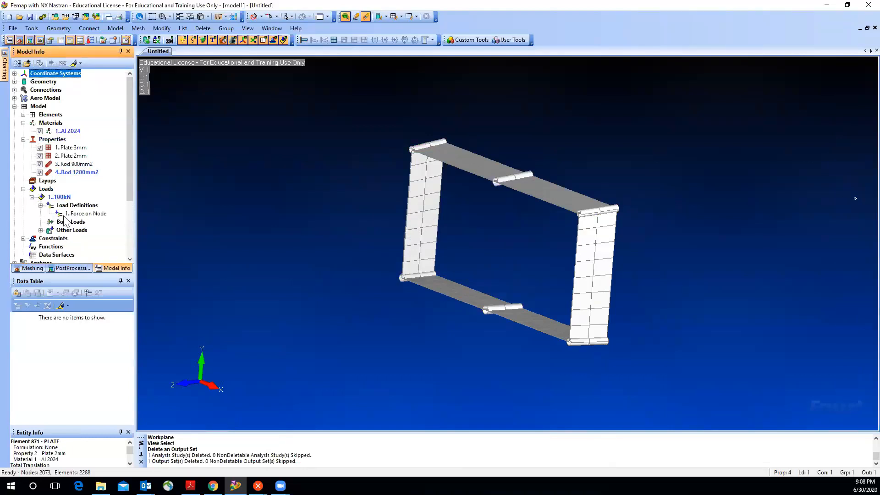
right_click(94, 220)
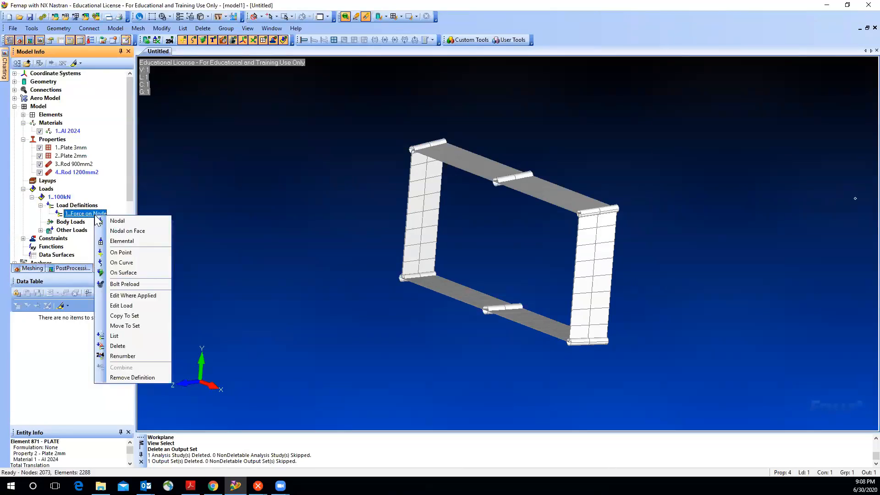
click(121, 305)
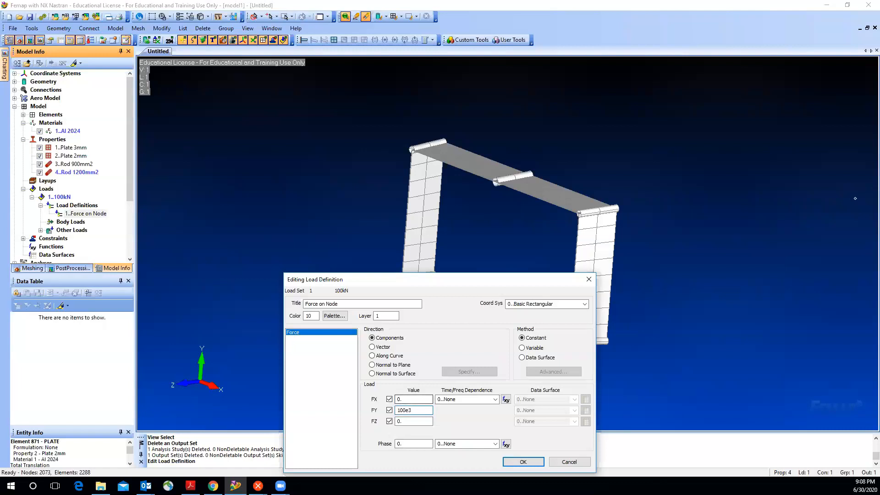
click(517, 463)
Rebuild the model database and rerun the NX Nastran static analysis.
click(13, 28)
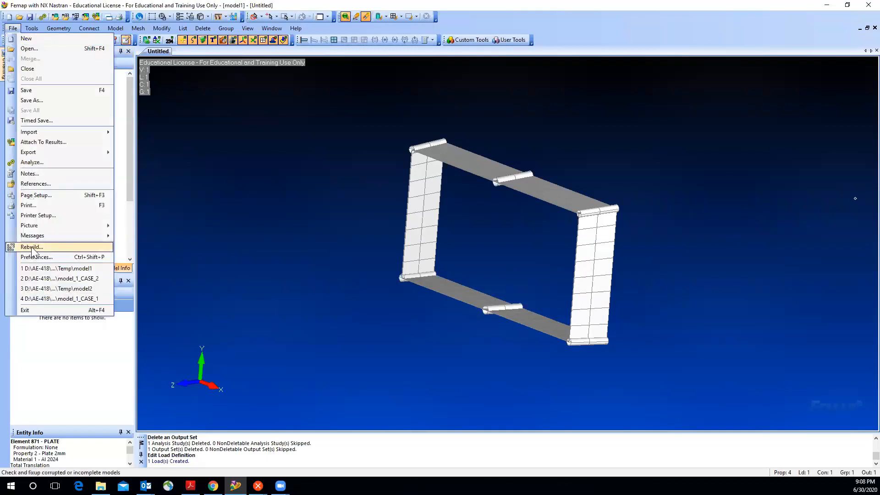
click(31, 248)
click(401, 256)
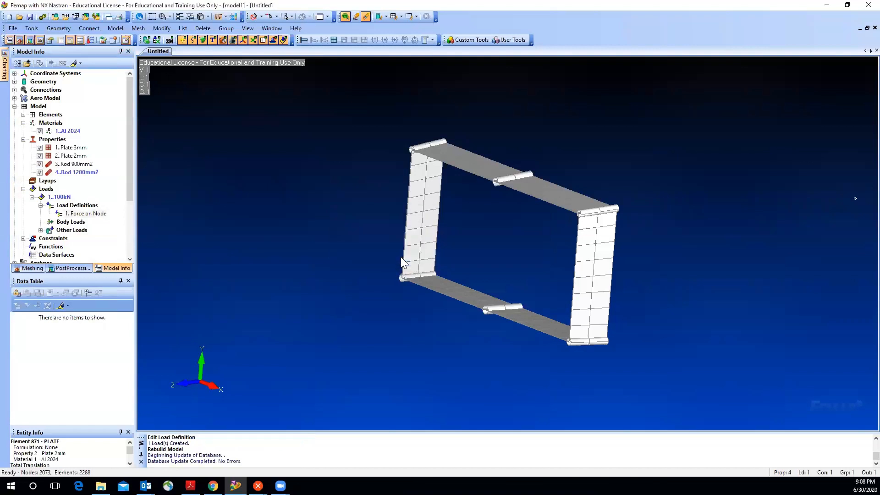
click(42, 18)
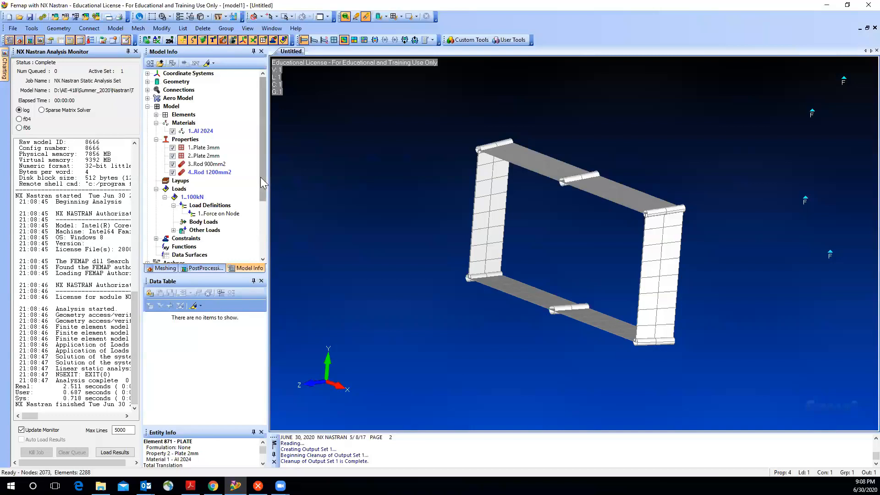
Hide the analysis monitor and activate the new NX NASTRAN Case 1 output set.
scroll(259, 179, down, 2)
scroll(247, 248, down, 2)
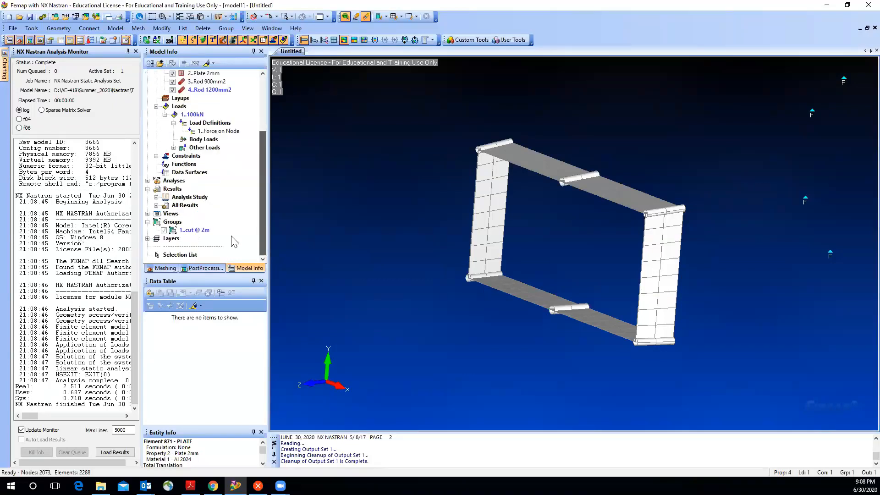
click(156, 206)
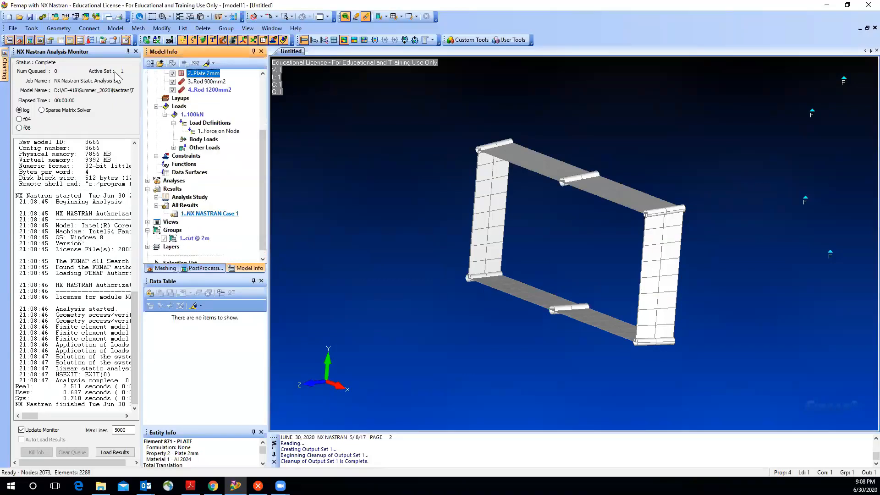
click(136, 52)
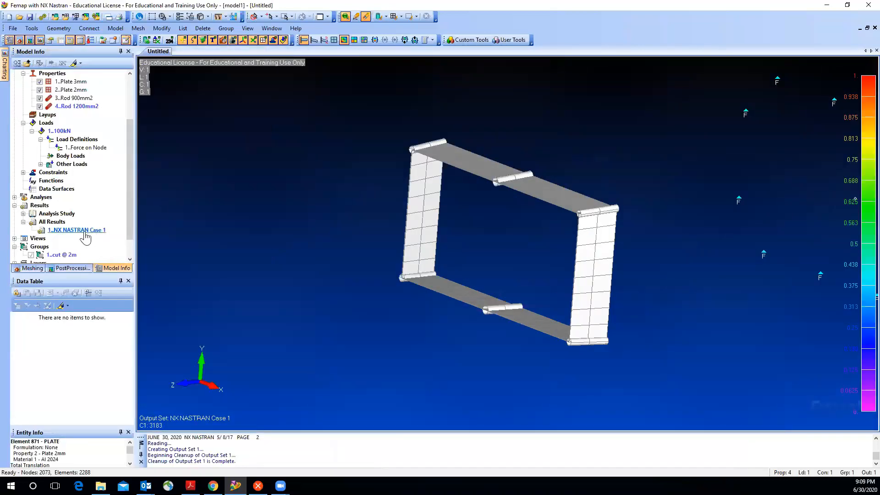
double_click(84, 232)
Hide the load symbols and fit the isolated 2 m section to the view.
middle_drag(455, 260, 488, 238)
scroll(480, 205, down, 5)
scroll(480, 207, down, 5)
scroll(479, 206, up, 6)
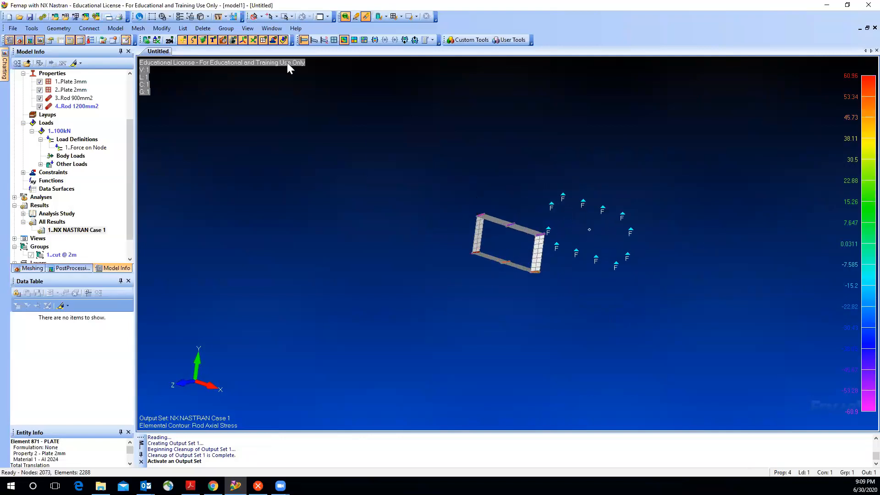
click(275, 41)
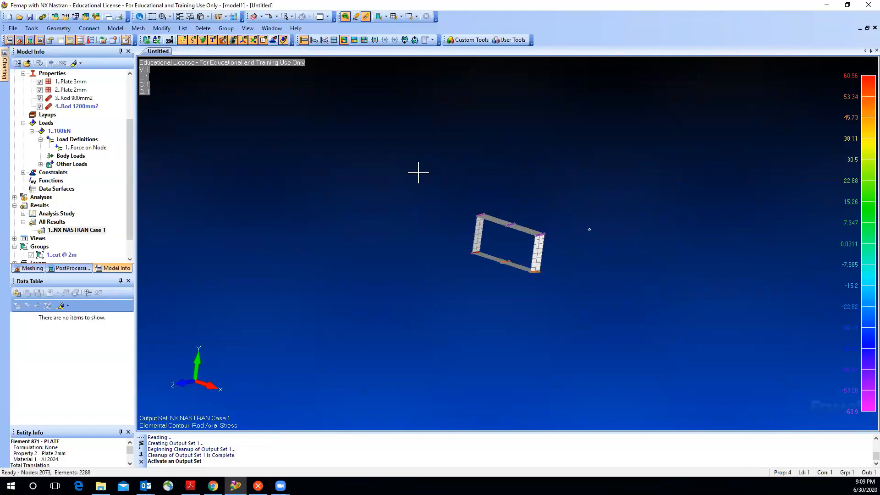
key(ctrl+a)
middle_drag(425, 216, 411, 216)
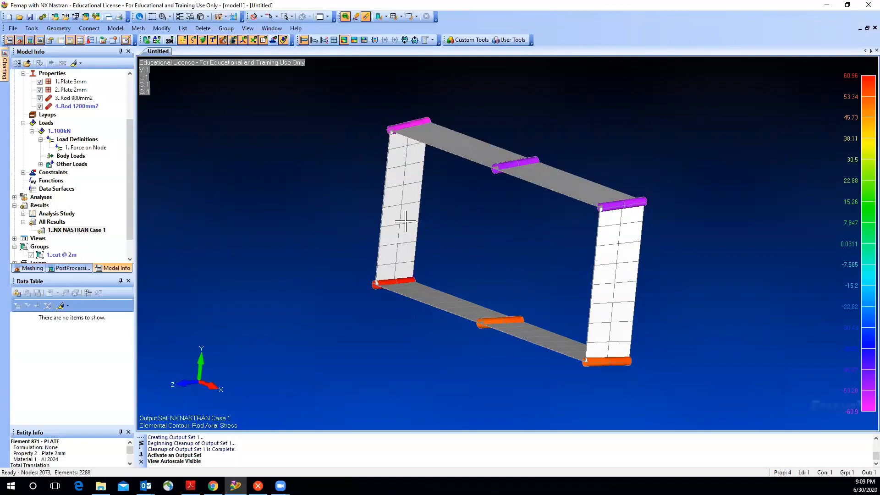
Switch the contour style to Criteria and inspect the Rod Axial Stress values on the booms.
key(F5)
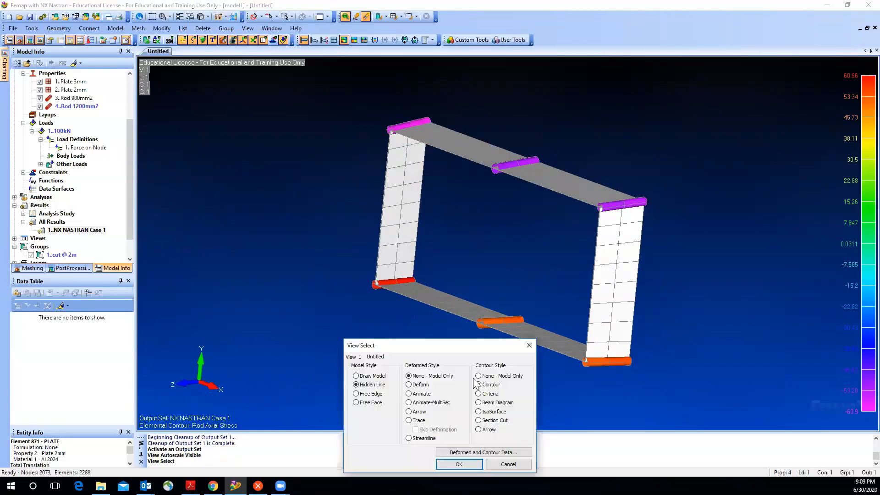
click(460, 464)
mouse_move(472, 406)
middle_down()
mouse_move(479, 325)
mouse_move(422, 316)
mouse_move(402, 324)
mouse_move(461, 316)
mouse_move(489, 293)
mouse_move(487, 310)
mouse_move(483, 255)
middle_up()
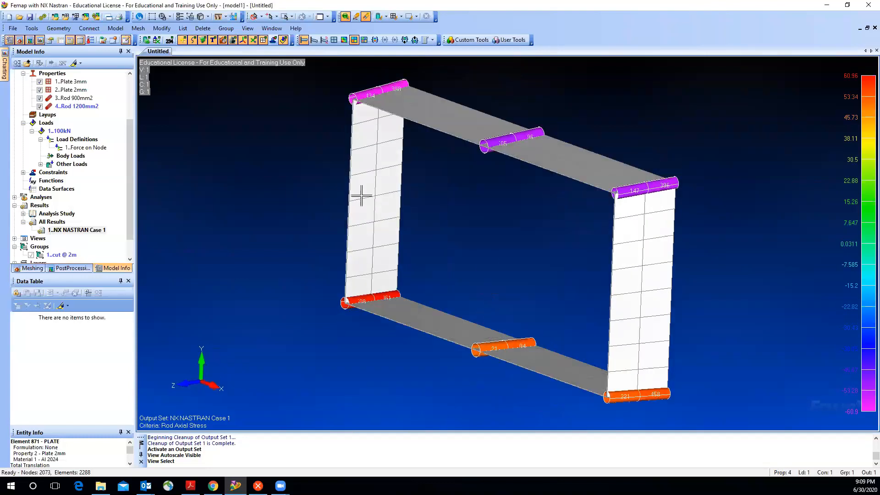
middle_drag(354, 197, 297, 236)
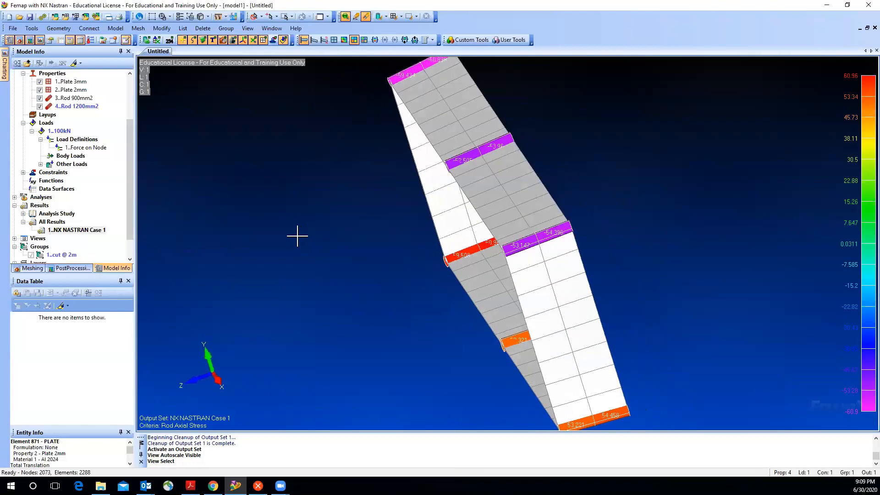
middle_drag(490, 260, 558, 224)
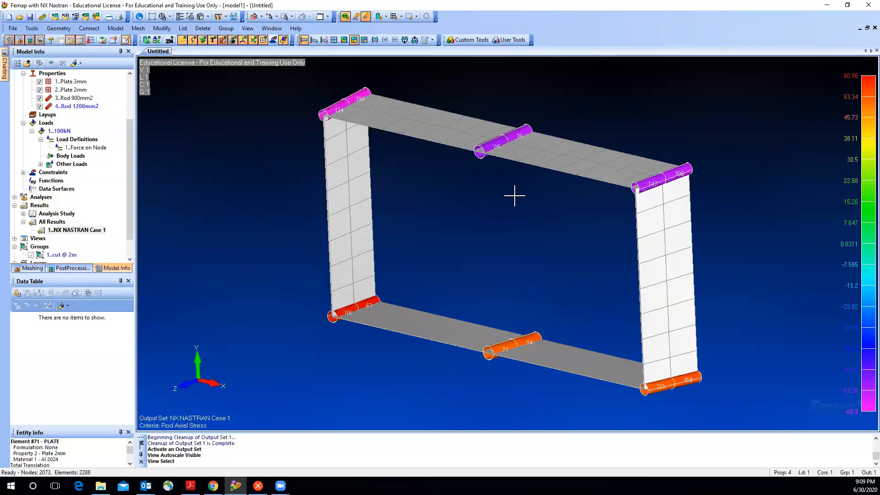
Set the view's label font to 12pt MS Sans Serif and its label color to black (0).
key(F6)
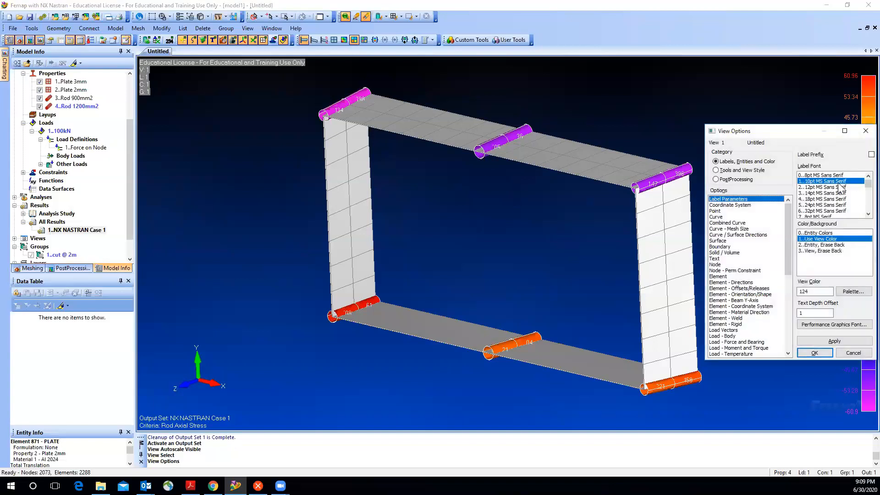
click(830, 188)
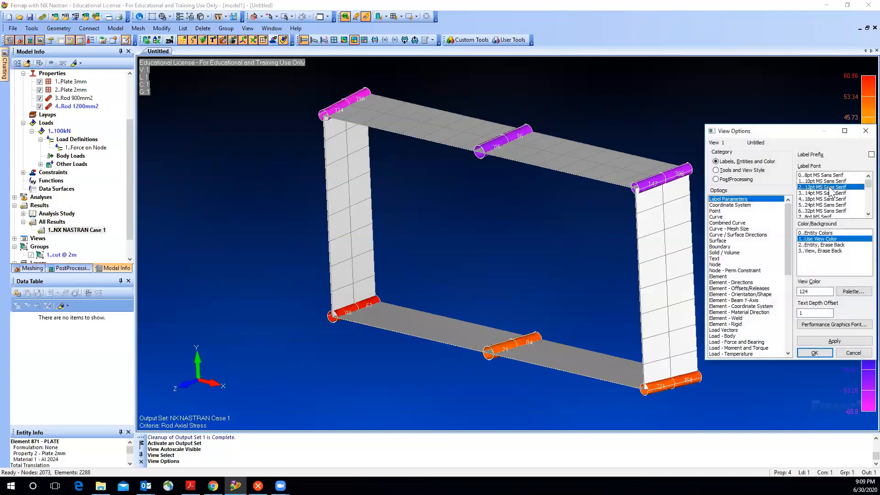
click(854, 292)
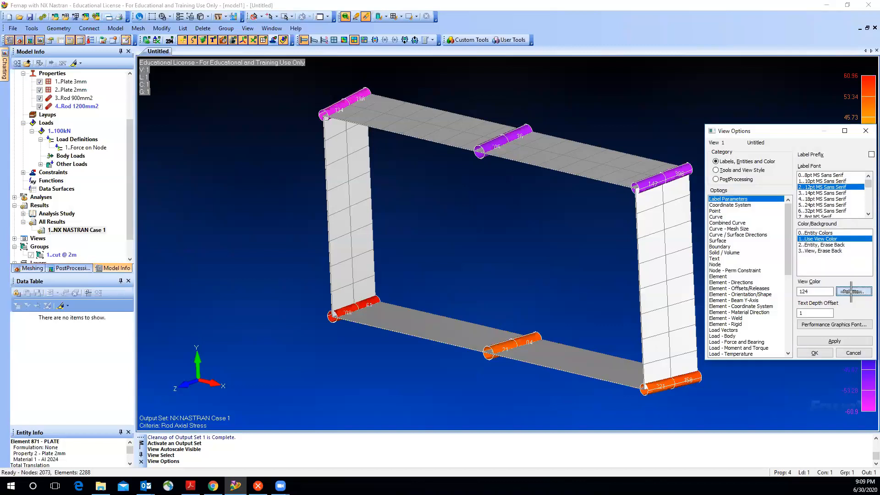
click(329, 186)
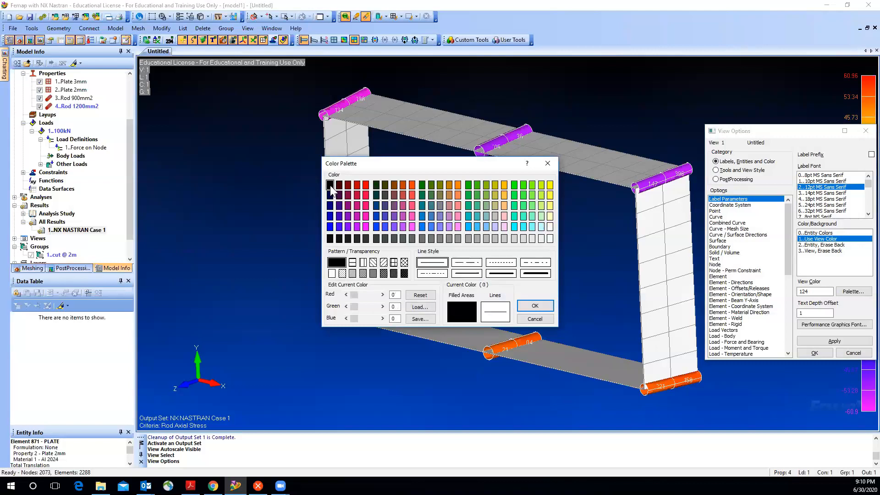
click(535, 306)
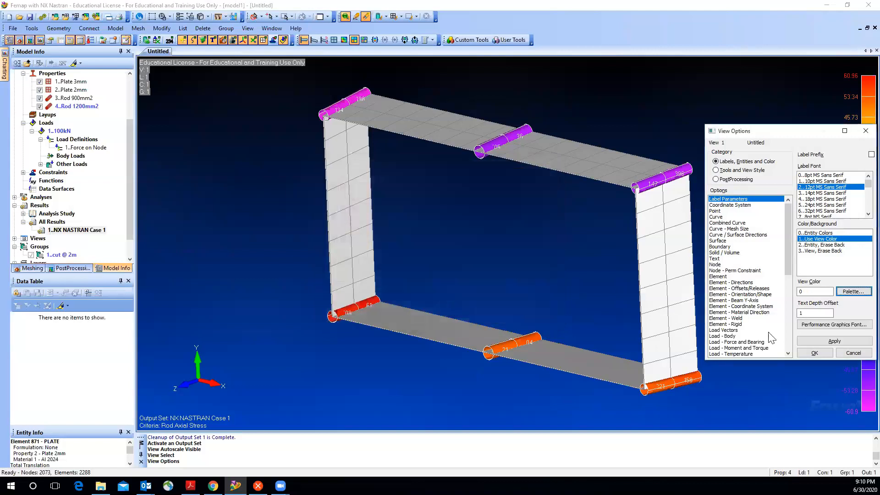
click(815, 343)
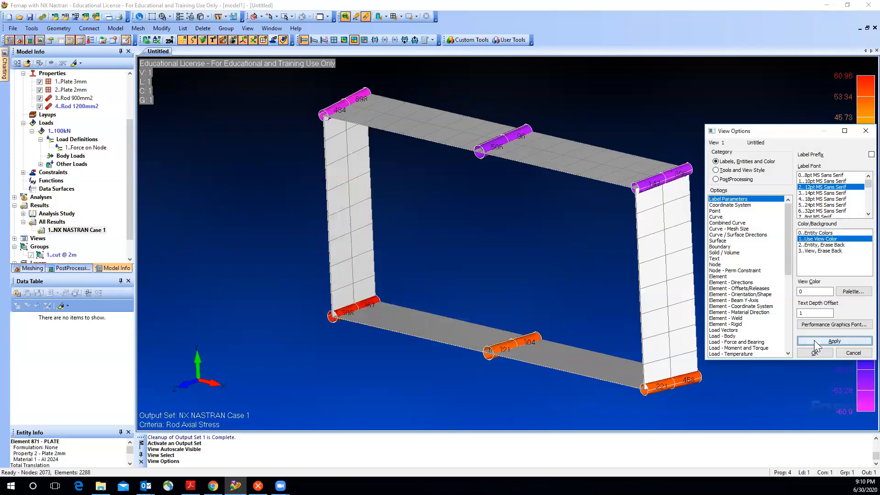
Enlarge the label font to 14pt MS Sans Serif and check the readability of the boom stress labels.
middle_drag(608, 256, 544, 259)
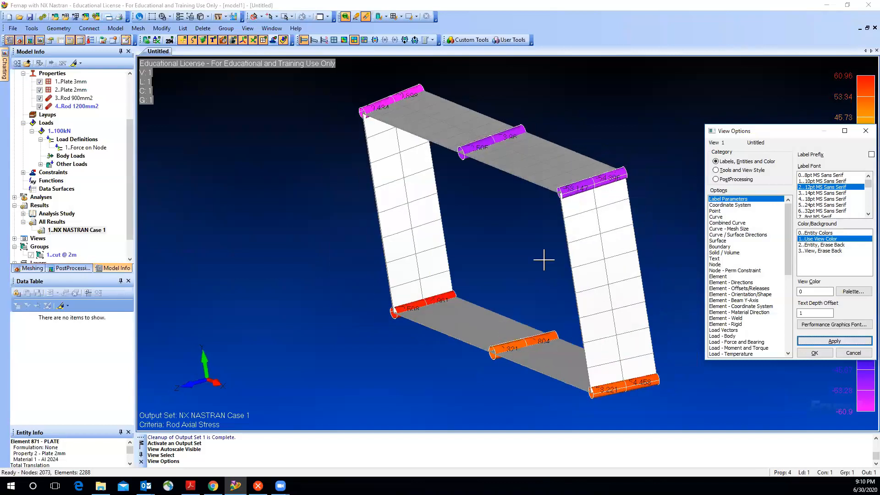
click(811, 193)
click(833, 342)
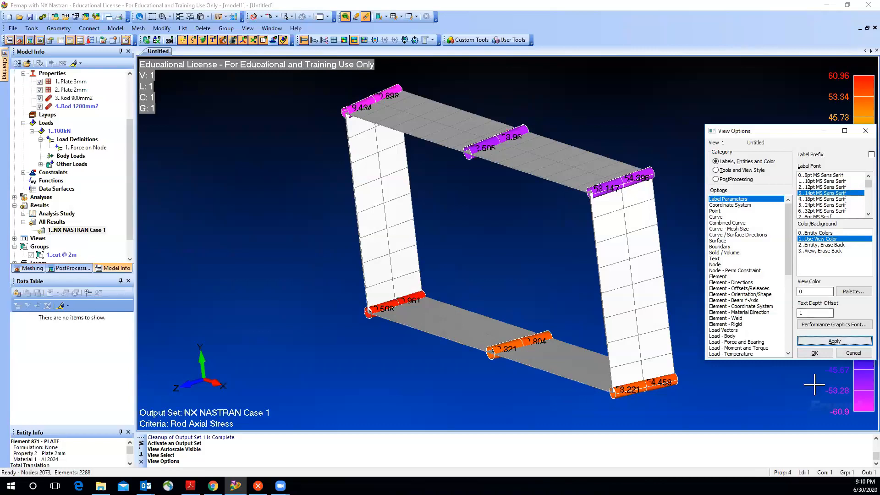
click(821, 354)
mouse_move(586, 289)
middle_down()
mouse_move(563, 261)
mouse_move(544, 271)
mouse_move(583, 275)
mouse_move(566, 266)
mouse_move(560, 279)
mouse_move(572, 267)
mouse_move(579, 280)
middle_up()
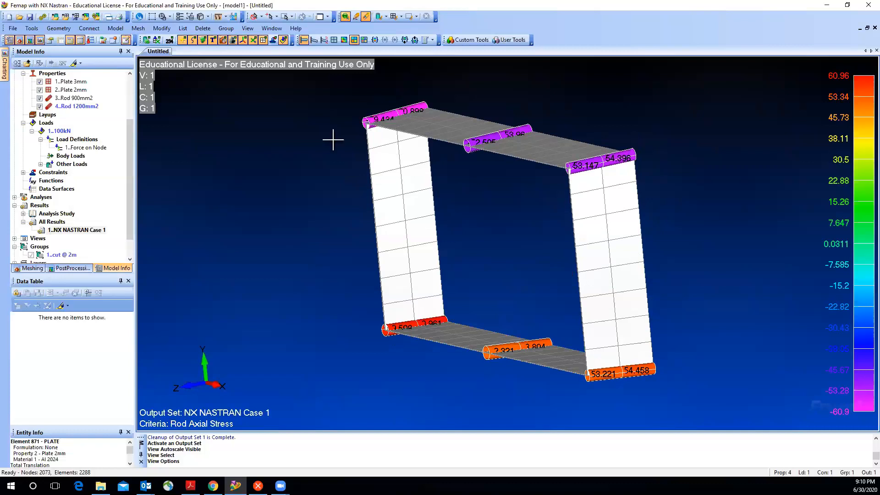
Show the full model with the rod stress values and zoom out to the entire beam.
right_click(41, 247)
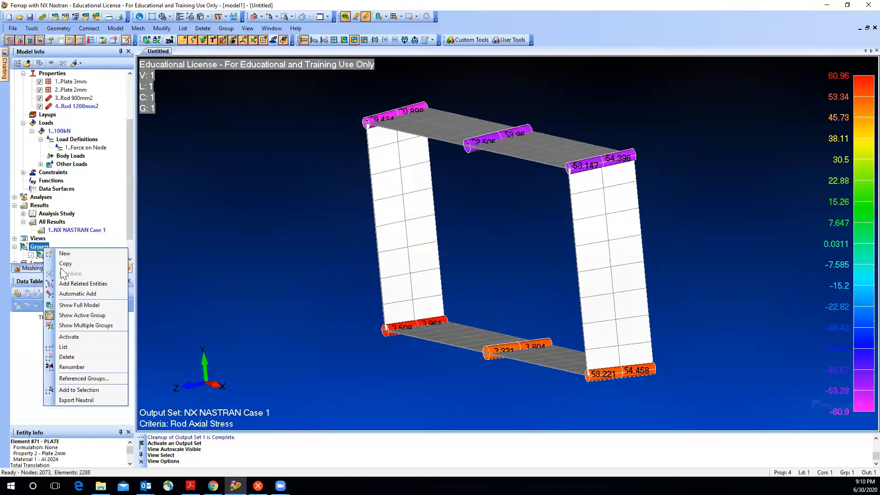
click(79, 305)
scroll(263, 203, down, 8)
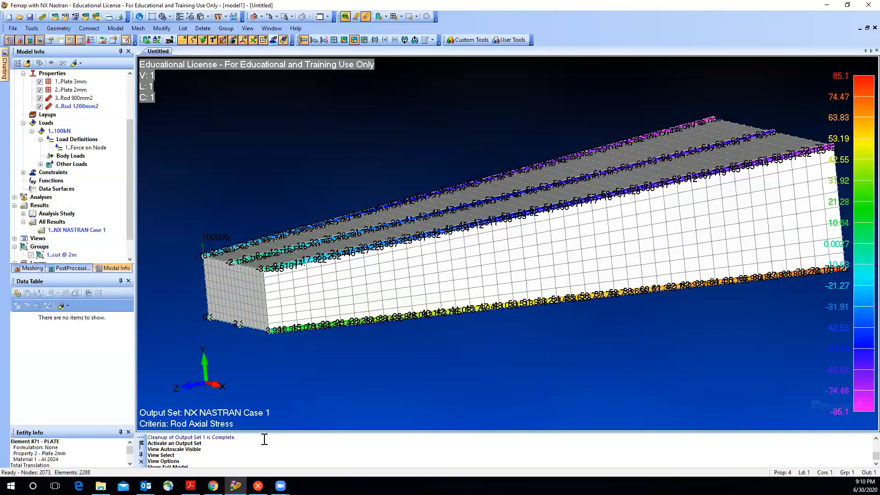
Switch to the lecture PDF in Acrobat Reader and review the hand calculation from the example's loads to the boom bending stresses at 2 m.
click(191, 486)
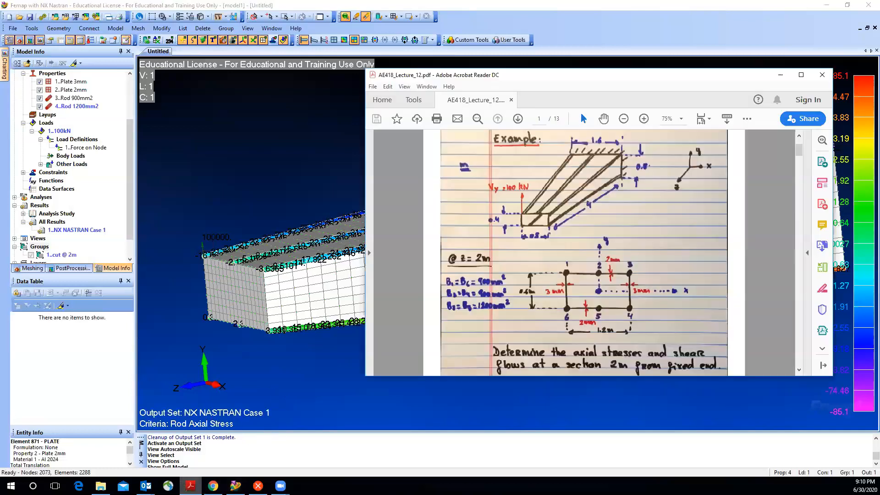
scroll(542, 291, down, 3)
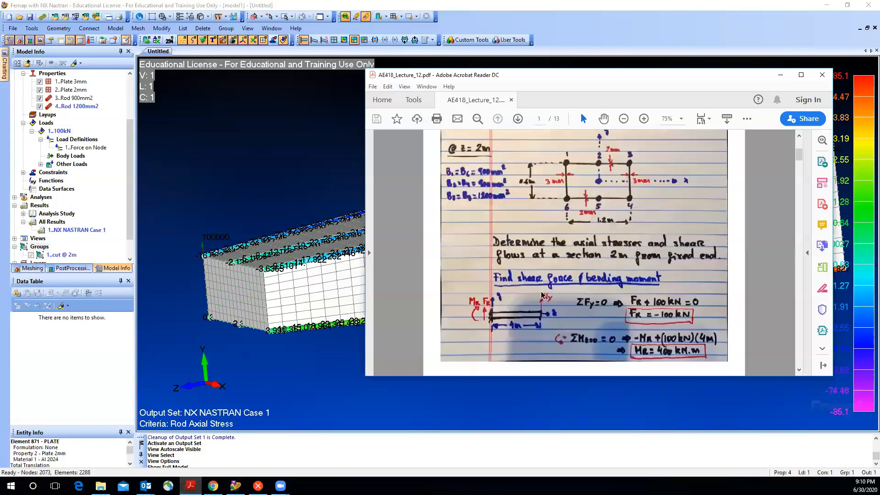
scroll(539, 293, down, 5)
scroll(589, 260, up, 2)
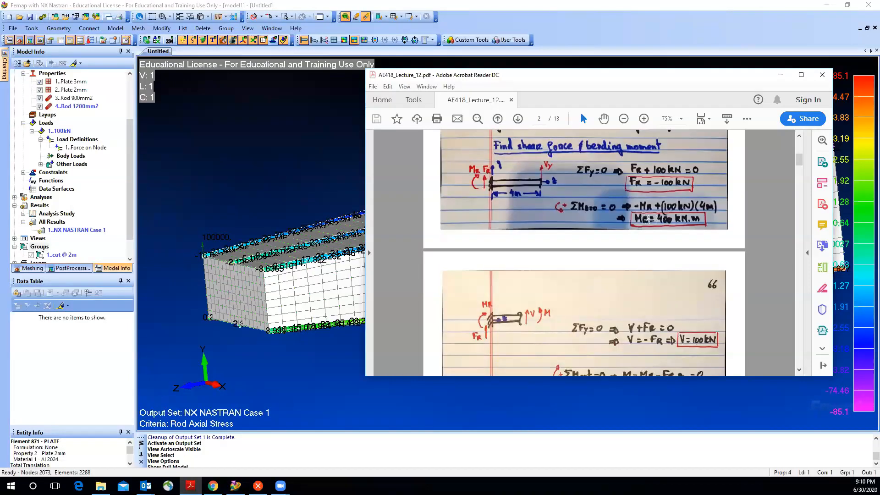
scroll(602, 250, down, 3)
scroll(600, 251, down, 4)
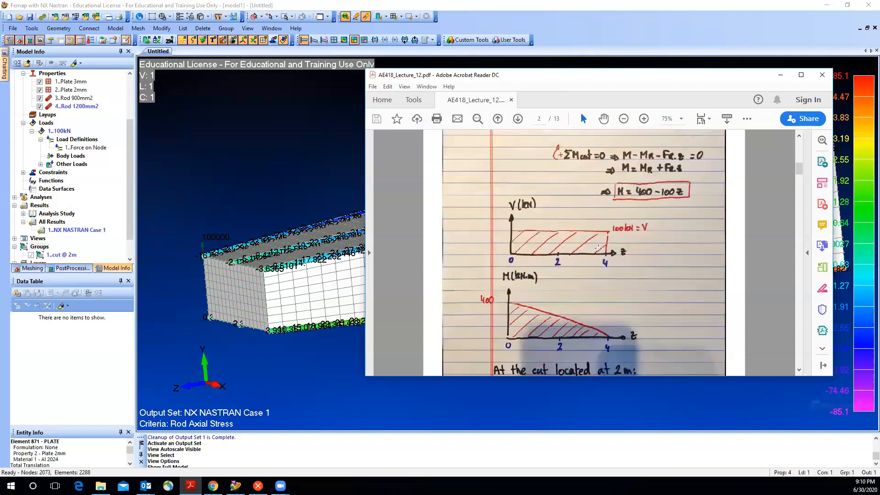
scroll(599, 251, down, 3)
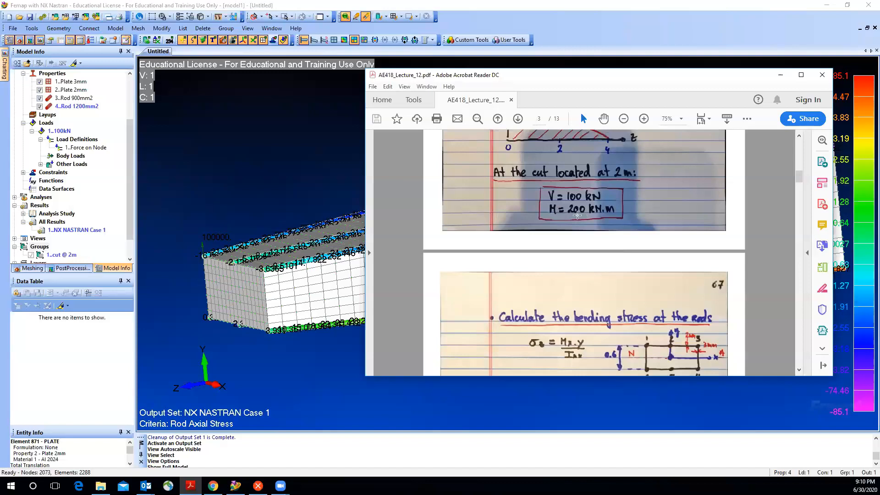
scroll(576, 219, down, 3)
scroll(577, 218, down, 1)
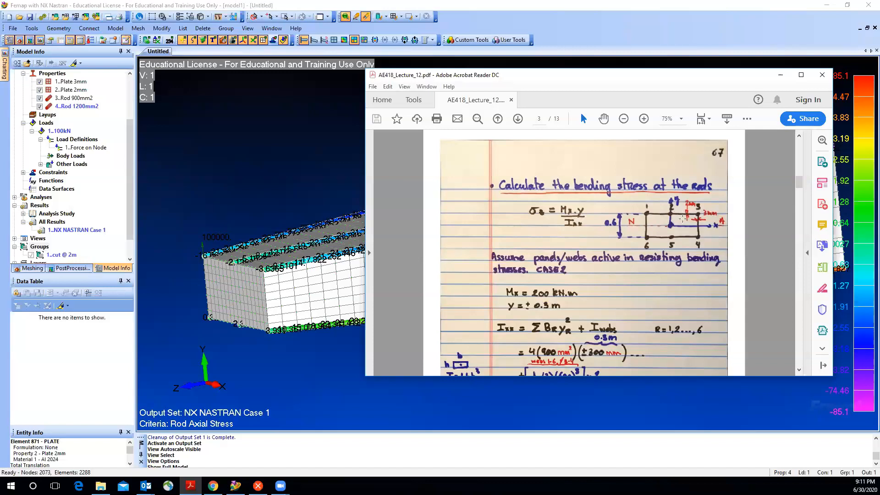
scroll(625, 254, down, 5)
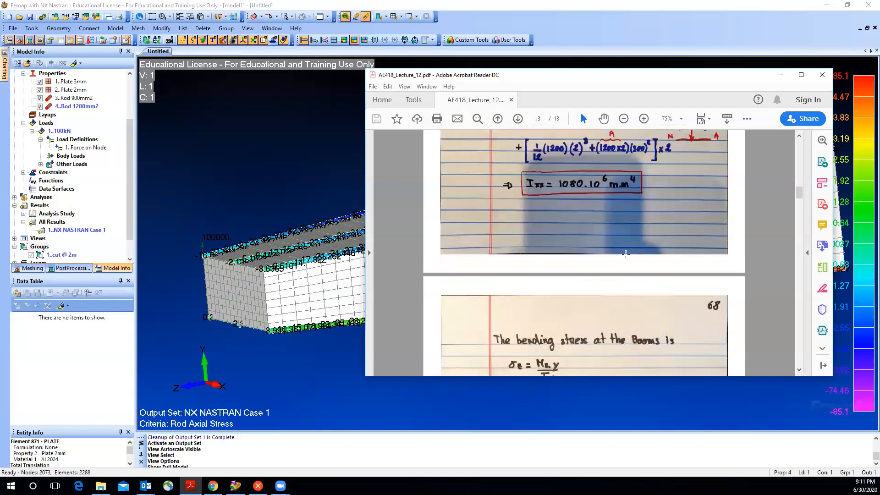
scroll(625, 254, down, 5)
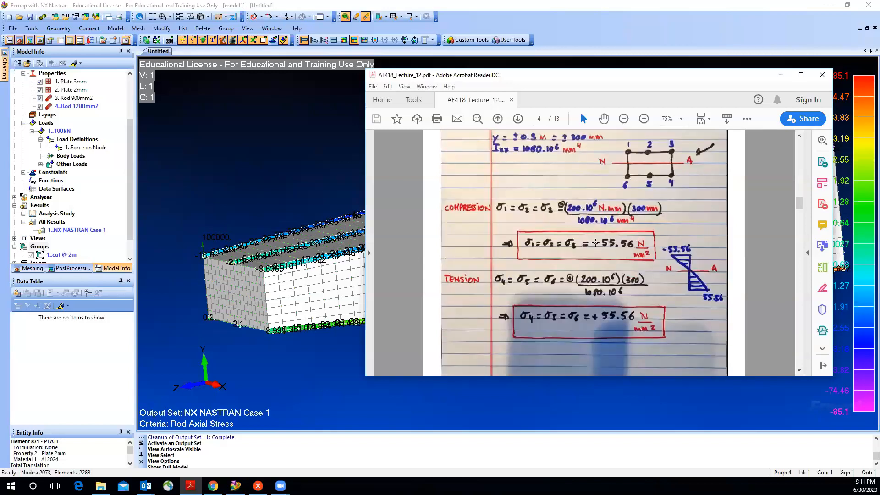
scroll(595, 243, up, 1)
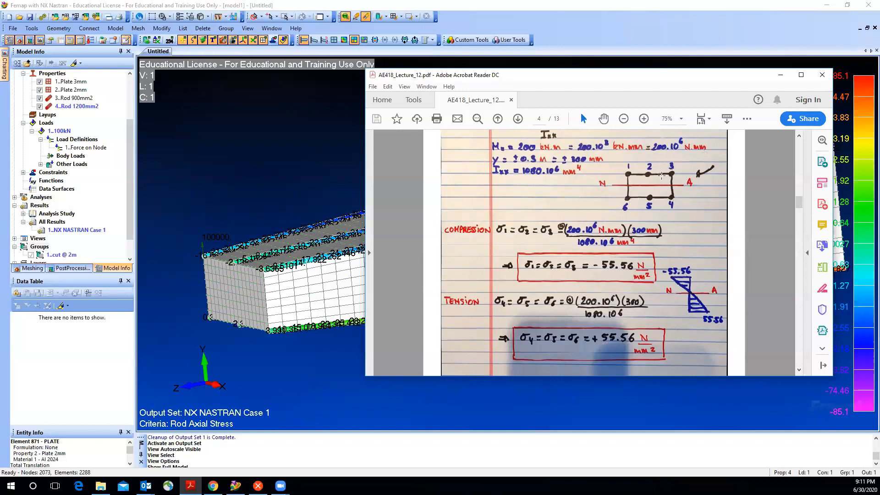
Return to Femap and display the deformed shape of the full beam together with the rod stress values.
click(781, 76)
middle_drag(482, 213, 500, 209)
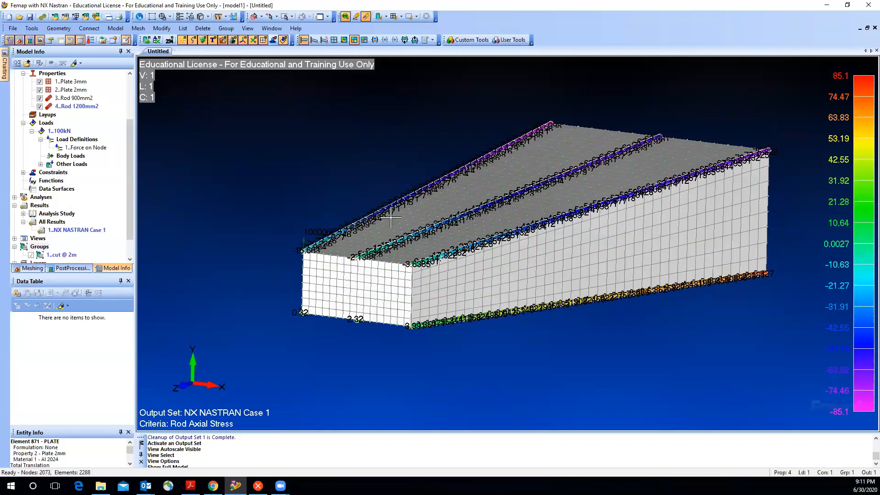
click(316, 42)
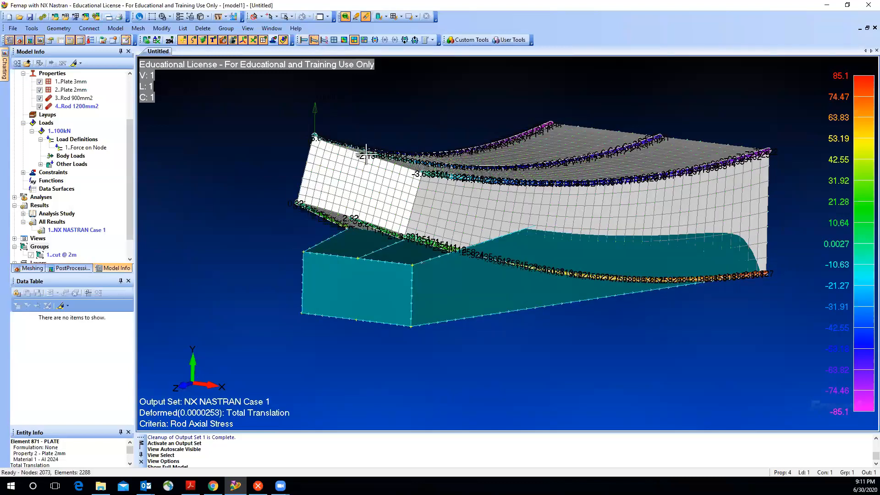
middle_drag(415, 197, 404, 200)
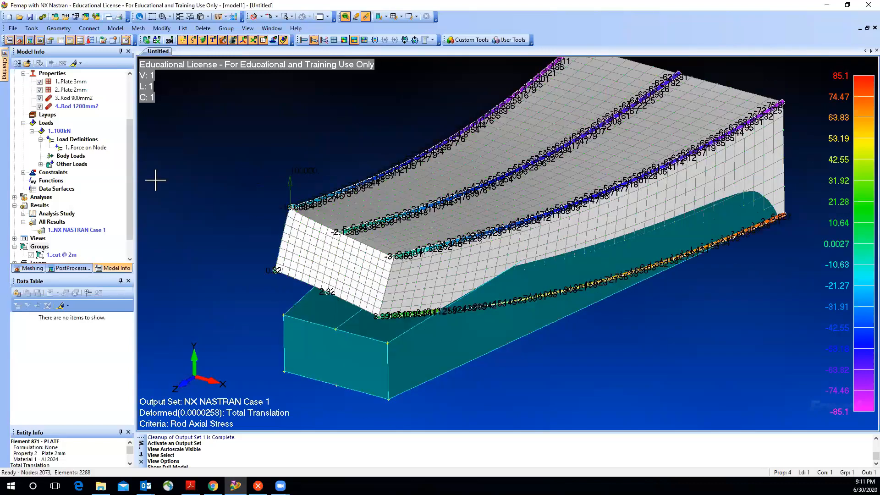
Show only the "cut @ 2m" group and inspect the Rod Axial Stress values at its six booms from several angles.
right_click(71, 257)
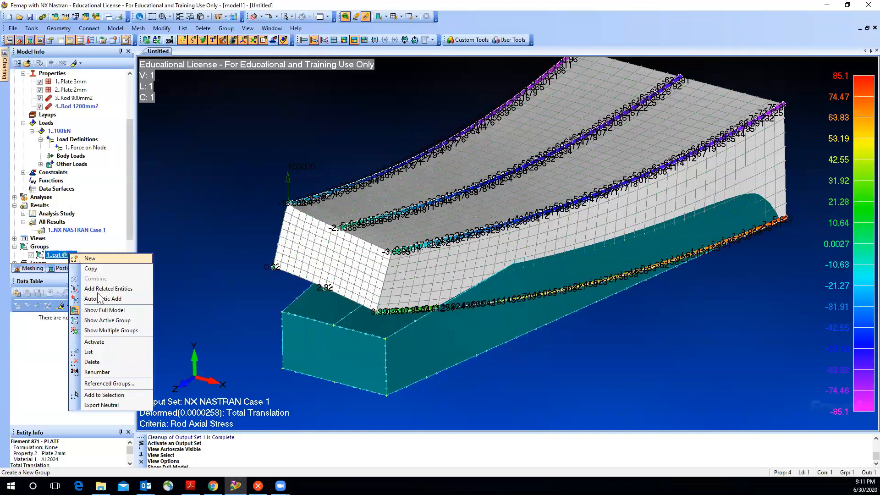
click(105, 321)
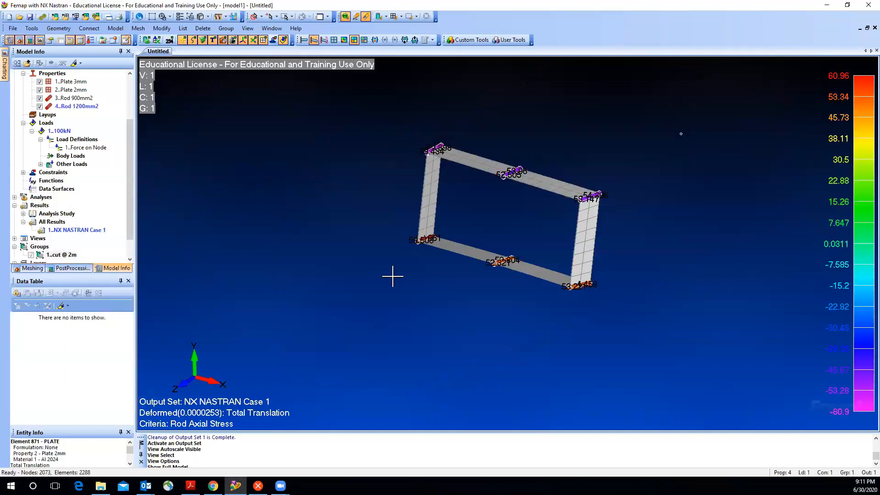
middle_drag(393, 276, 365, 222)
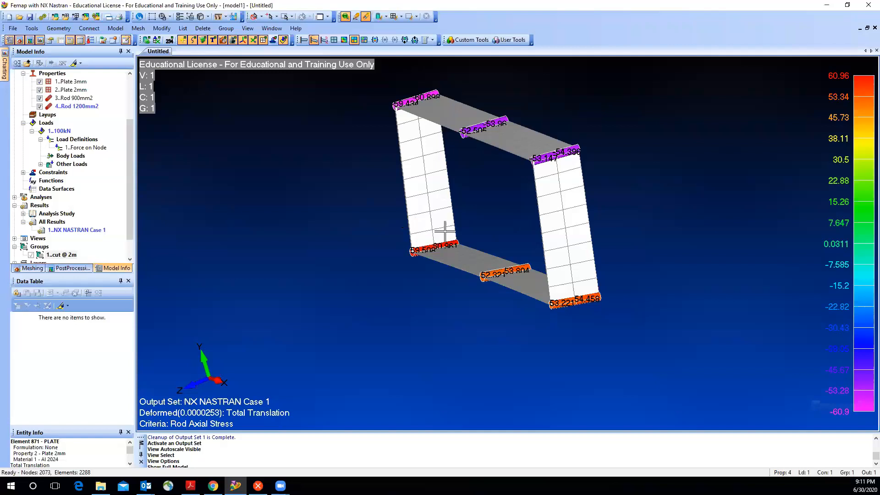
middle_drag(430, 234, 291, 250)
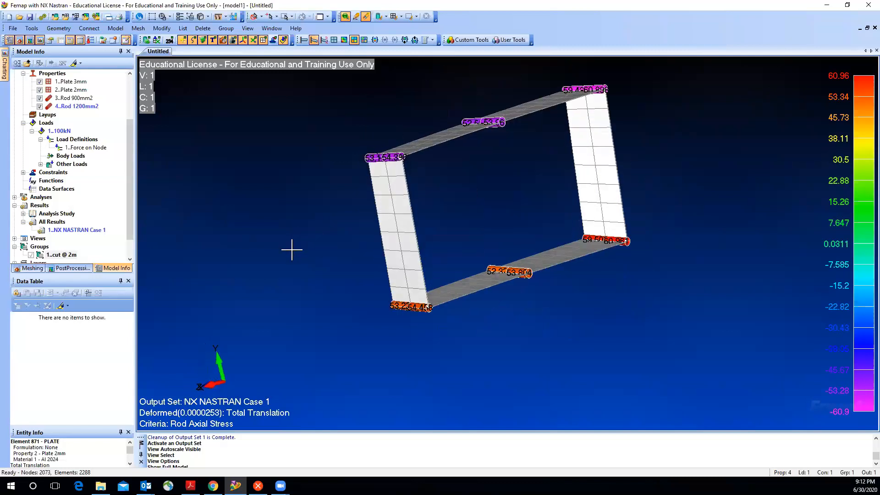
middle_drag(421, 249, 507, 198)
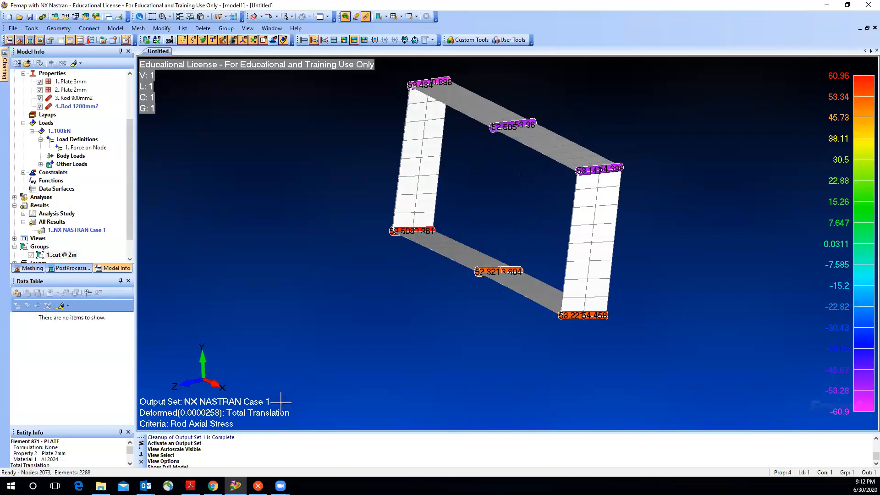
Switch to the lecture PDF and review the panel shear flow formula and the q12 calculation on page 72.
click(190, 486)
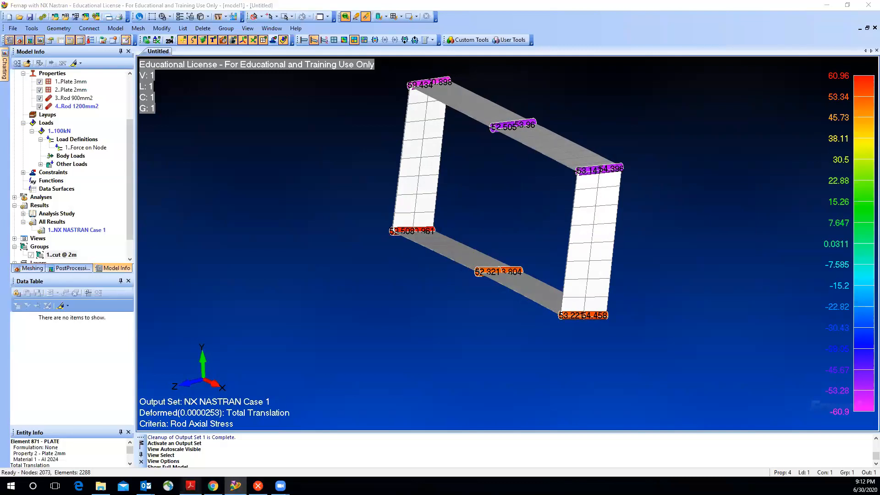
scroll(435, 360, down, 10)
scroll(435, 361, down, 10)
scroll(431, 361, down, 15)
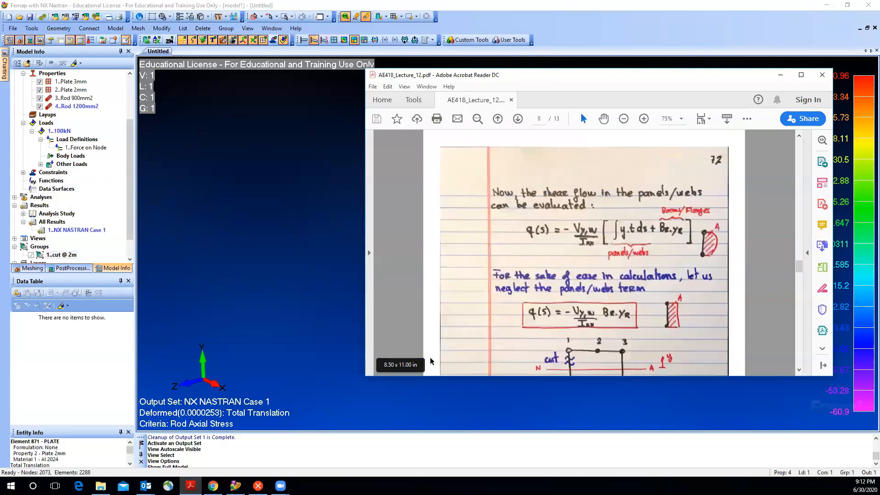
scroll(476, 305, down, 4)
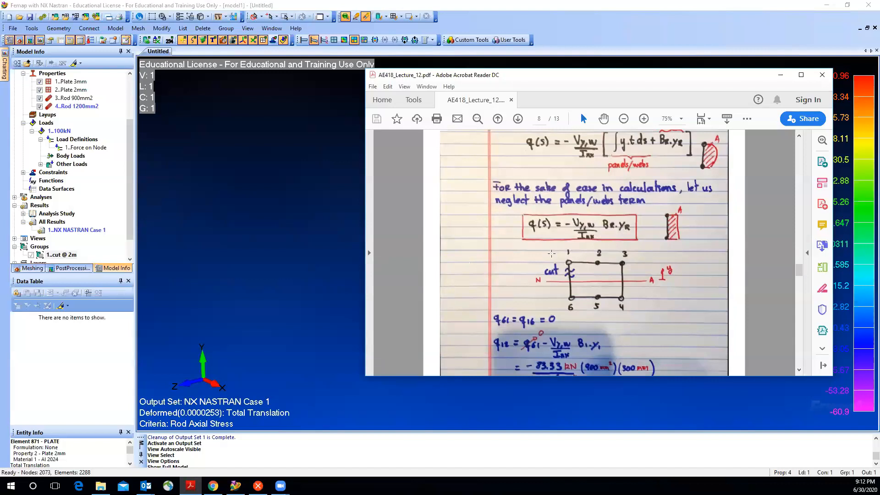
scroll(551, 253, up, 2)
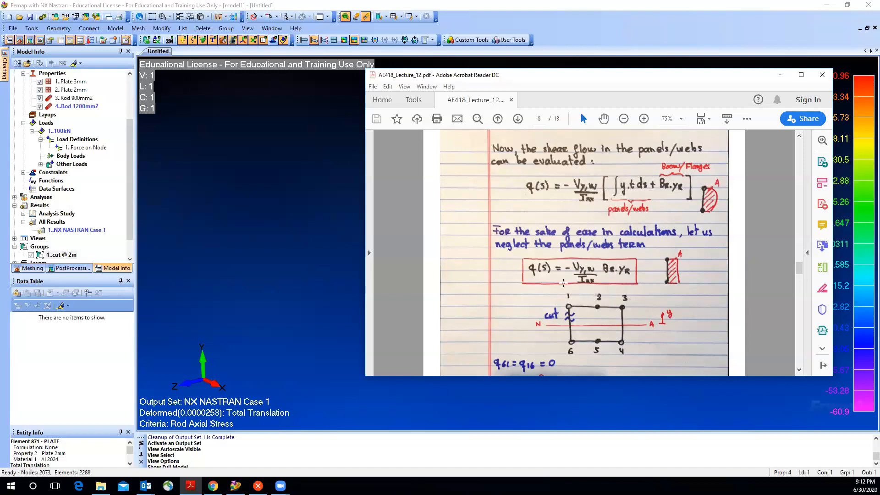
scroll(600, 271, down, 5)
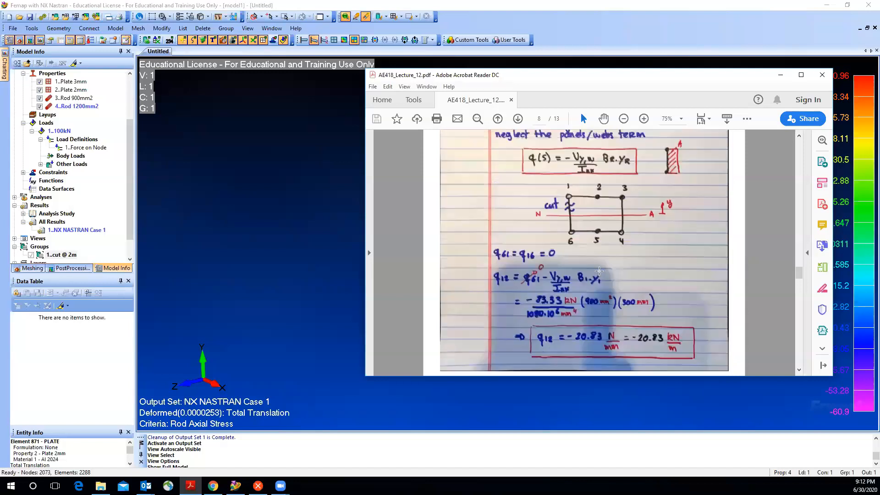
scroll(560, 290, down, 2)
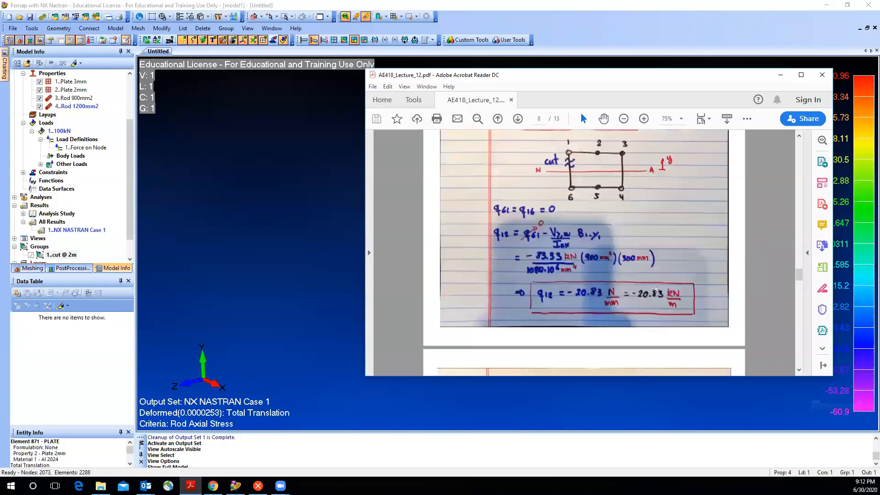
Read through the remaining panel shear flows and the moment balance in the lecture, and examine the shear flow diagram on page 73.
scroll(631, 280, down, 20)
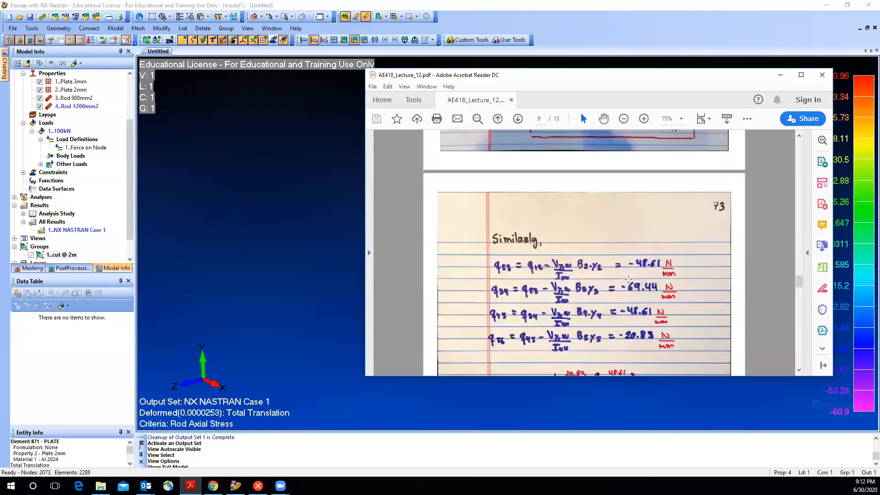
scroll(625, 278, down, 15)
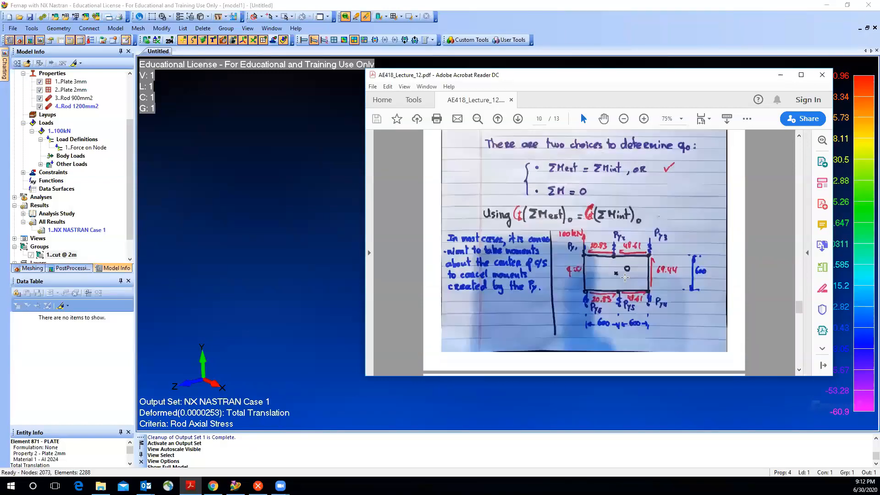
scroll(624, 277, down, 15)
scroll(624, 278, up, 10)
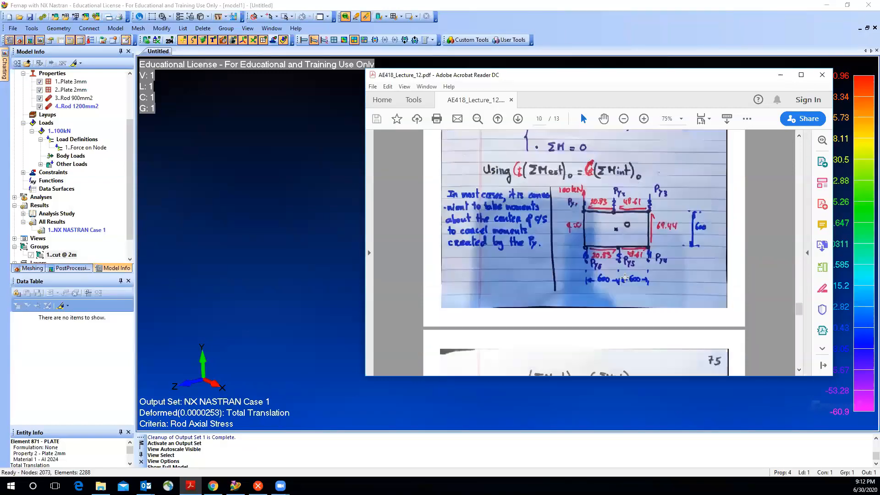
scroll(626, 277, up, 10)
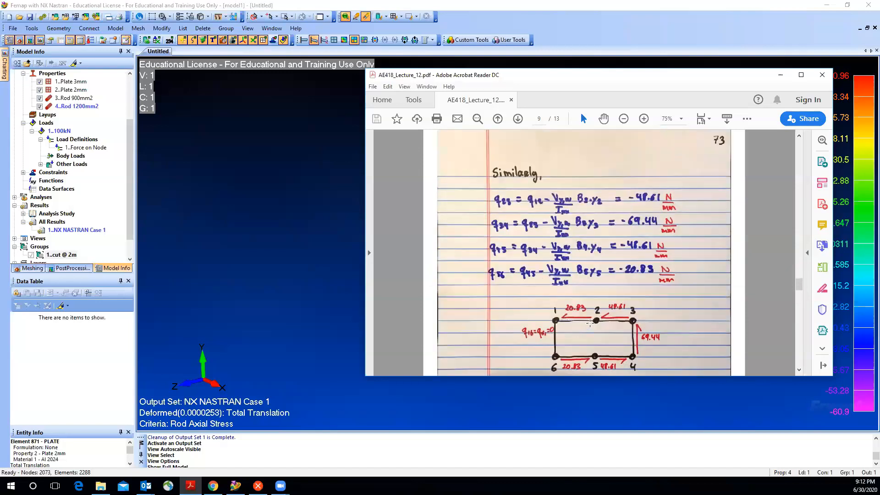
scroll(553, 257, up, 4)
scroll(553, 257, up, 2)
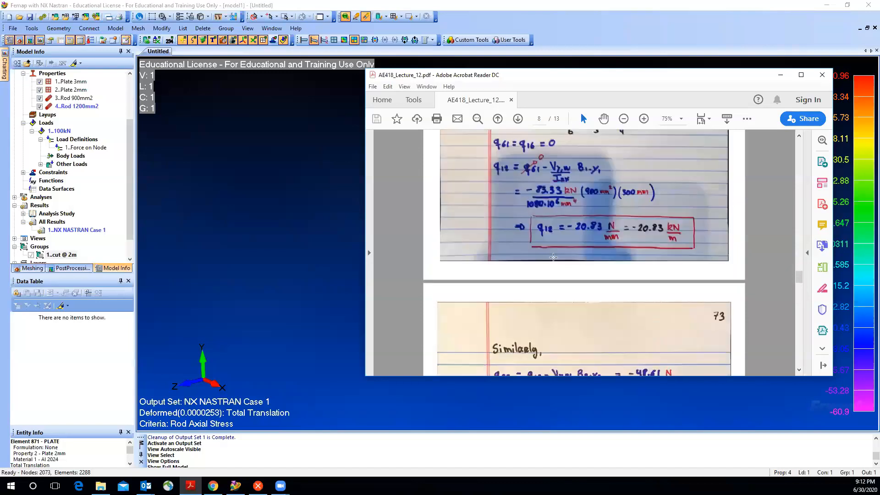
scroll(554, 257, down, 3)
scroll(571, 235, down, 3)
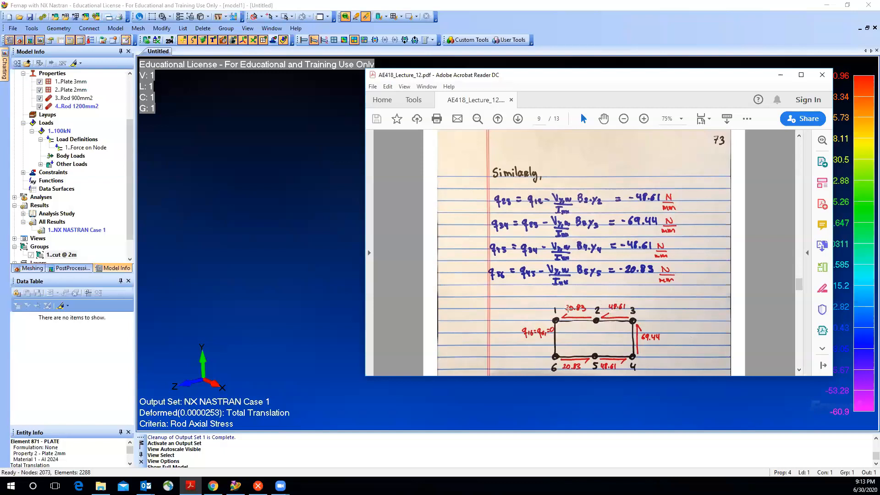
scroll(572, 308, down, 1)
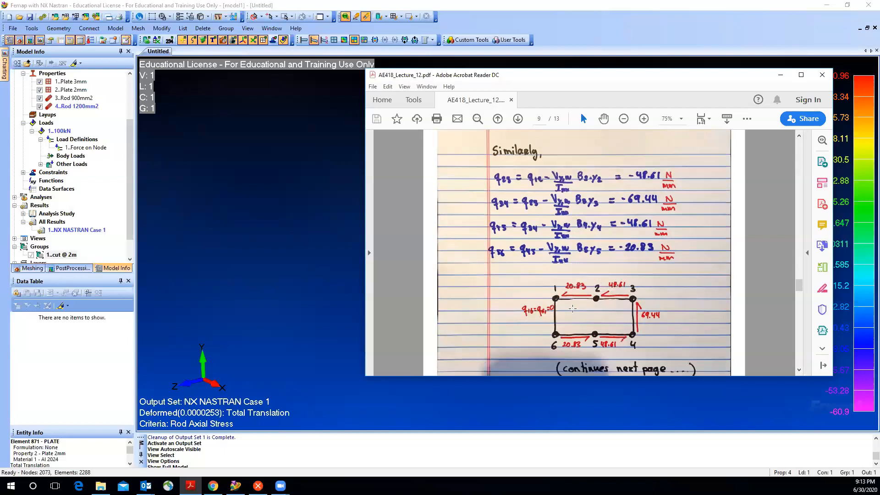
scroll(572, 308, up, 1)
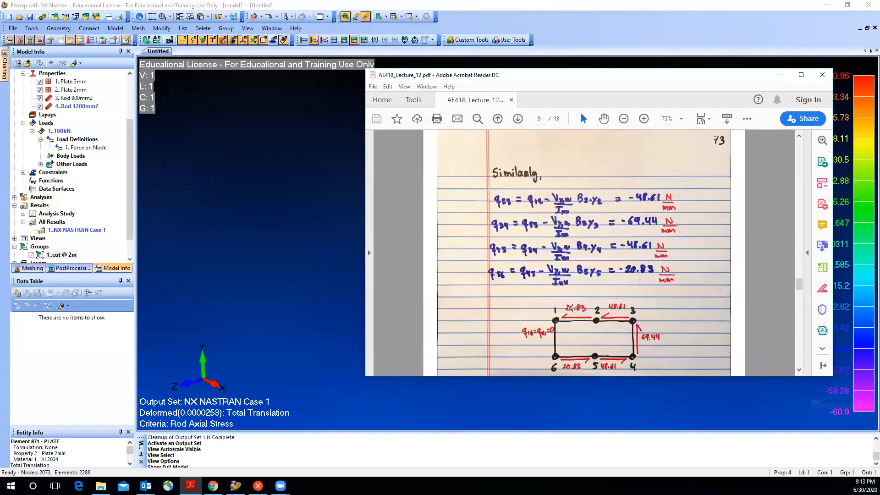
Return to Femap, show the Plate Top Y Normal Stress criteria on the 2 m section, and inspect the values across its panels.
click(780, 75)
middle_drag(547, 260, 517, 267)
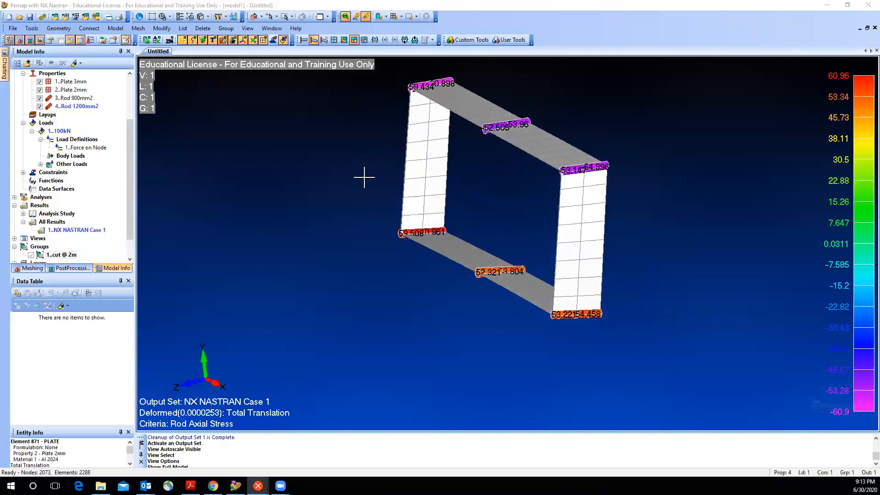
key(F5)
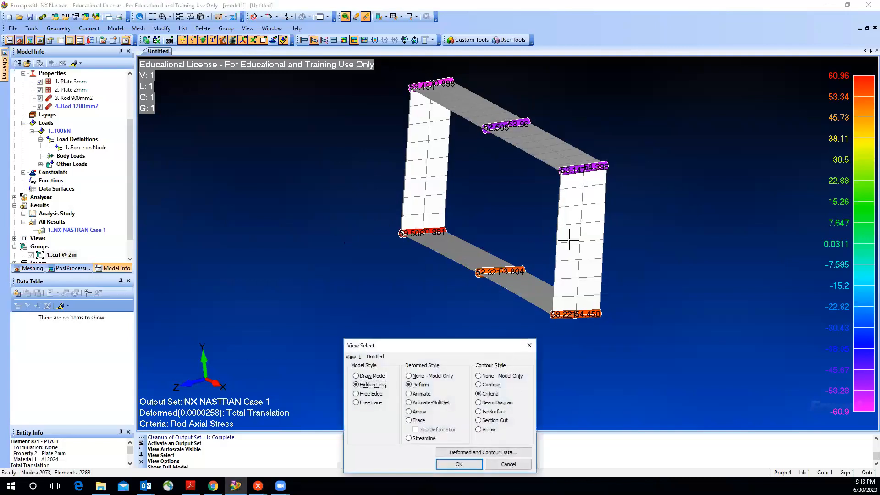
click(459, 453)
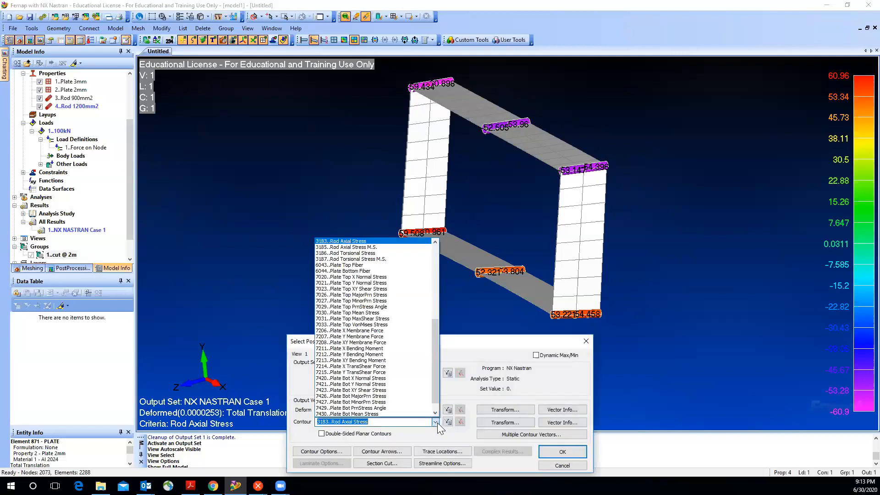
click(401, 284)
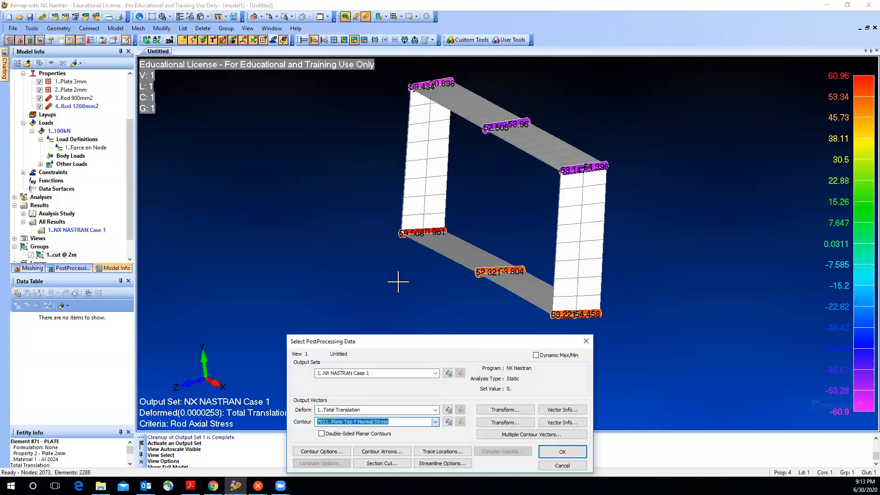
click(563, 454)
click(462, 463)
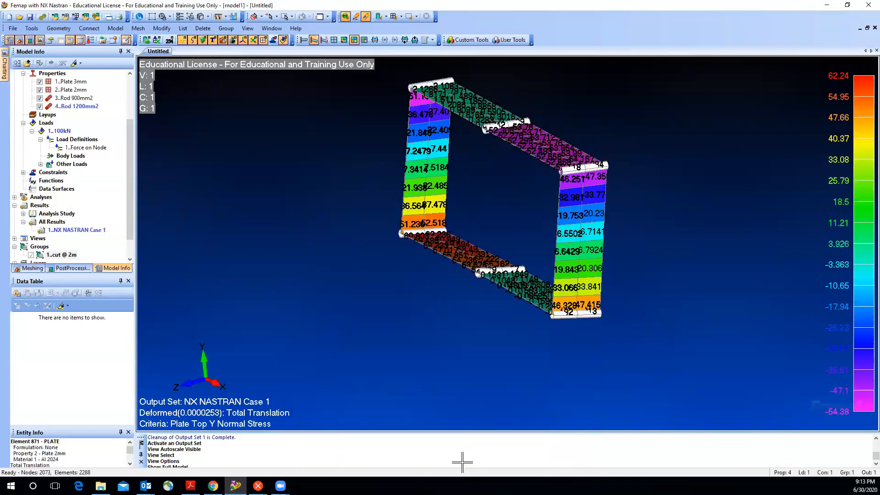
scroll(497, 301, up, 5)
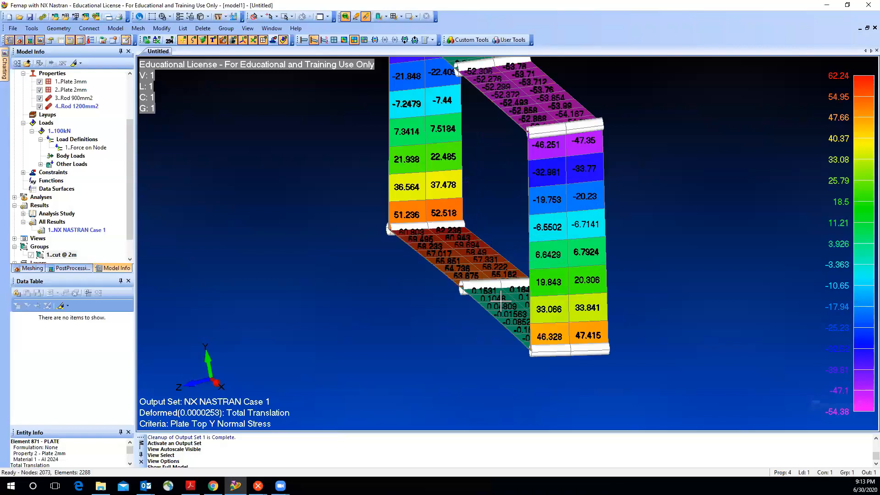
scroll(501, 302, up, 2)
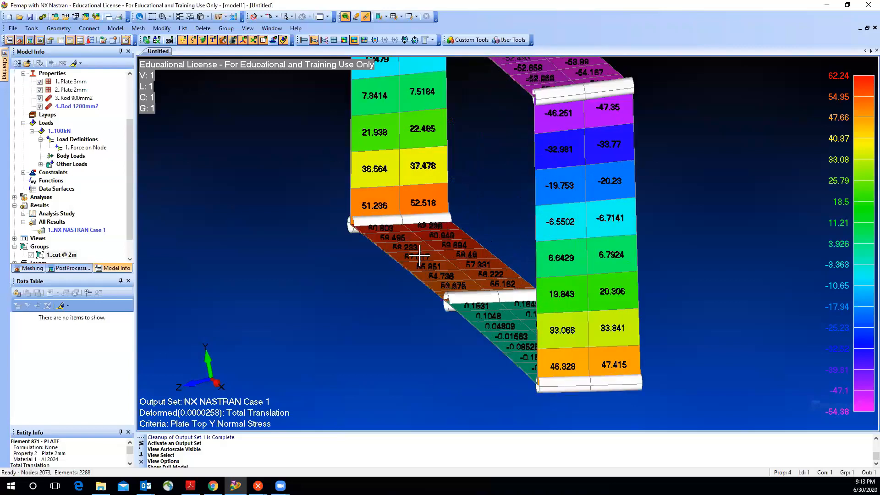
scroll(500, 220, down, 2)
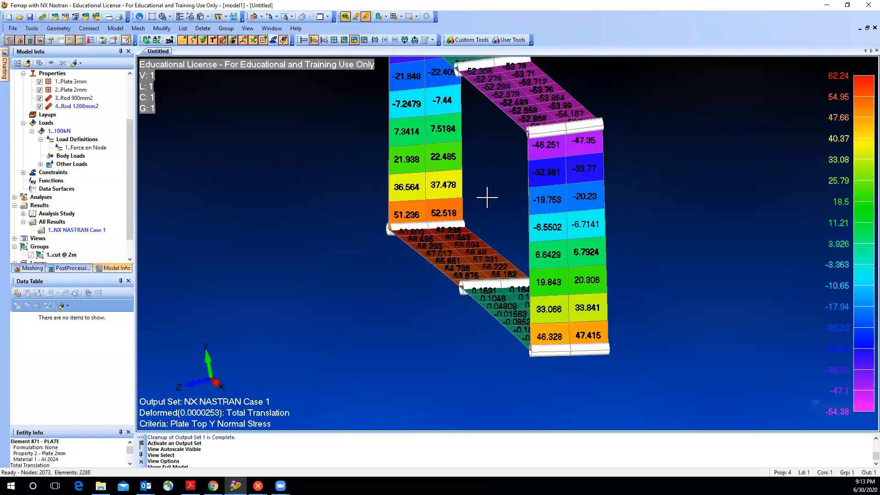
scroll(488, 196, down, 2)
middle_drag(492, 215, 520, 135)
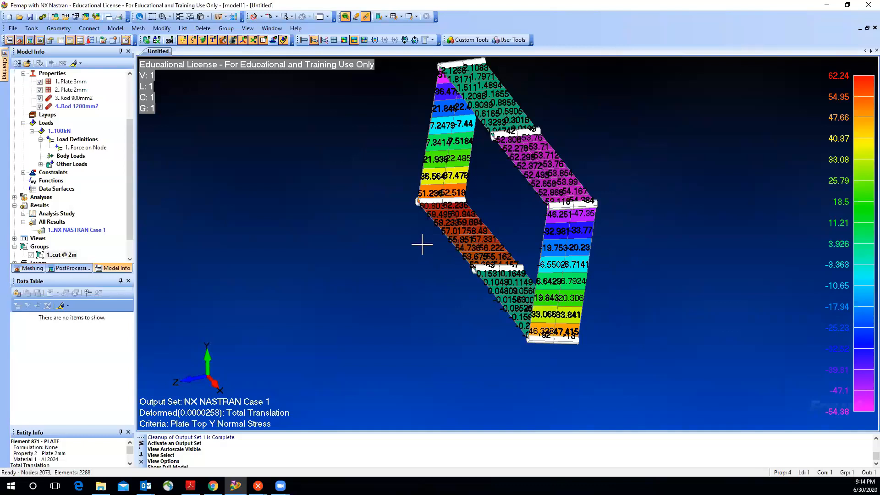
Switch the section's criteria output to Plate Top X Normal Stress to view the panel normal stresses in the other direction.
key(F5)
click(463, 453)
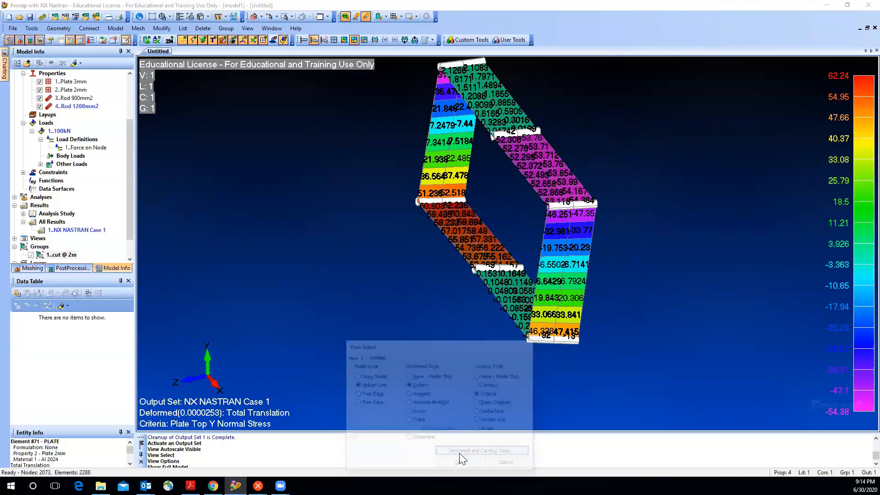
click(435, 422)
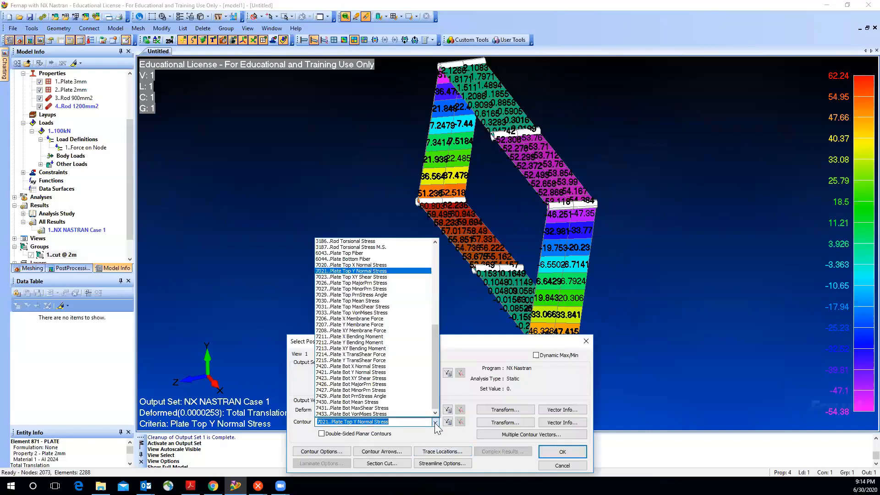
click(378, 266)
click(562, 452)
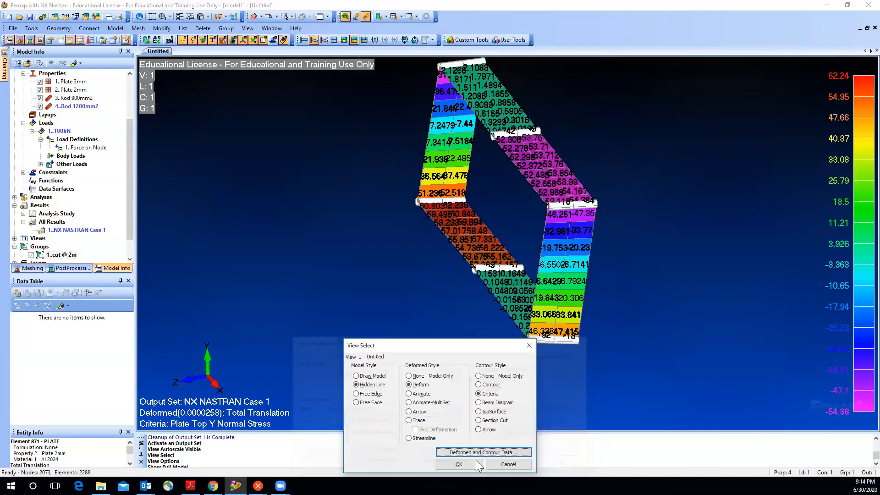
click(467, 462)
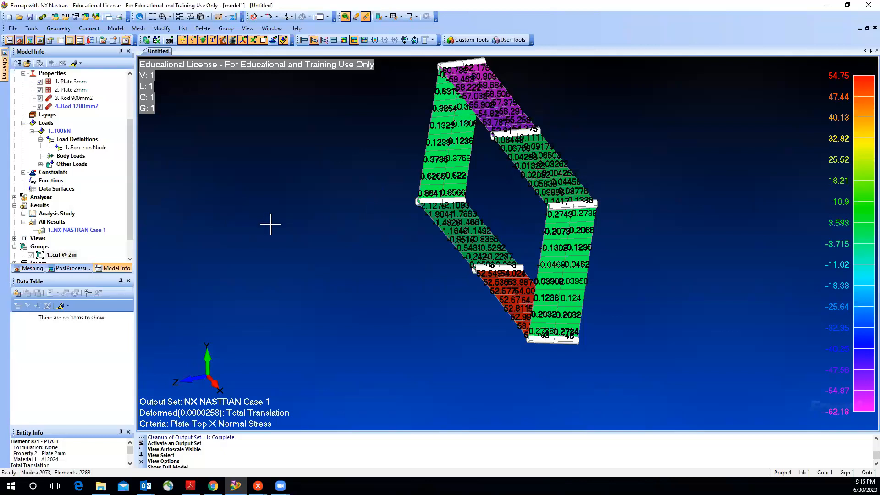
Set the section's criteria output back to Rod Axial Stress to show the stress values at the booms.
key(F5)
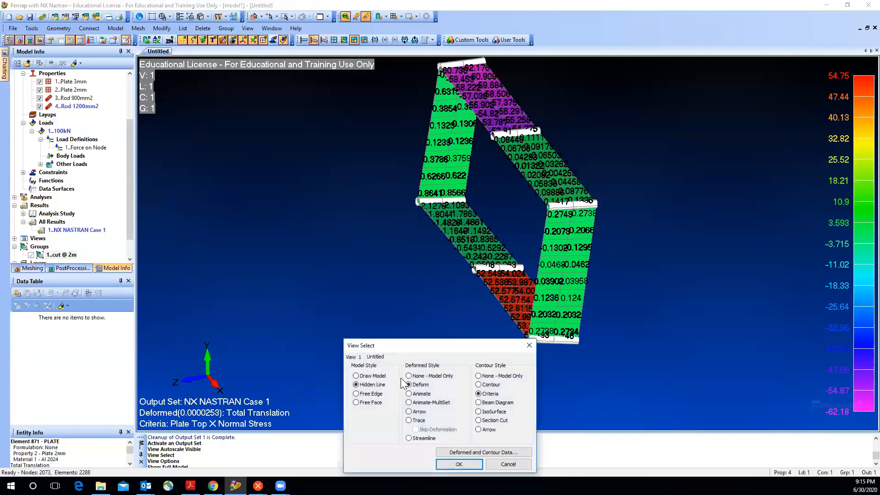
click(457, 450)
click(435, 422)
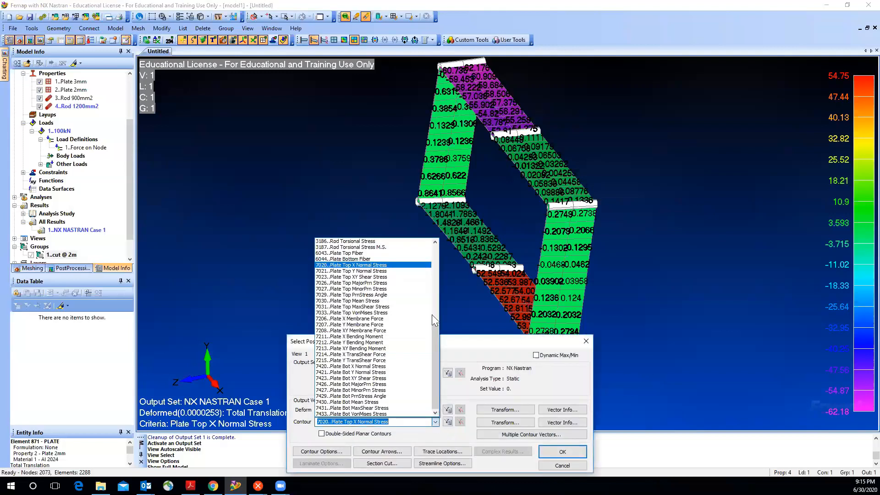
drag(436, 330, 432, 308)
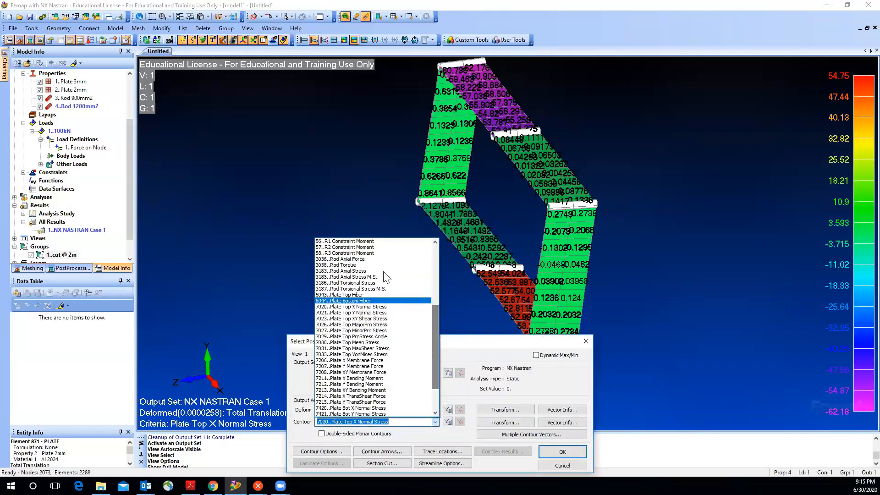
click(366, 271)
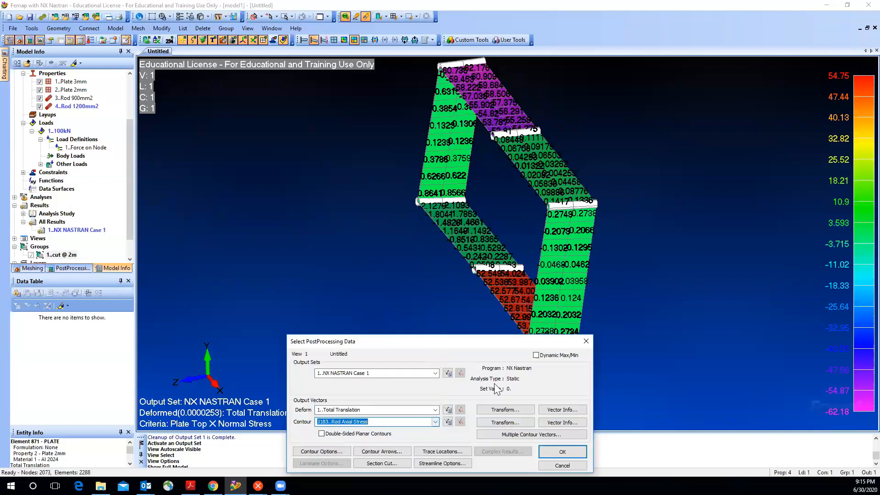
click(553, 451)
click(477, 463)
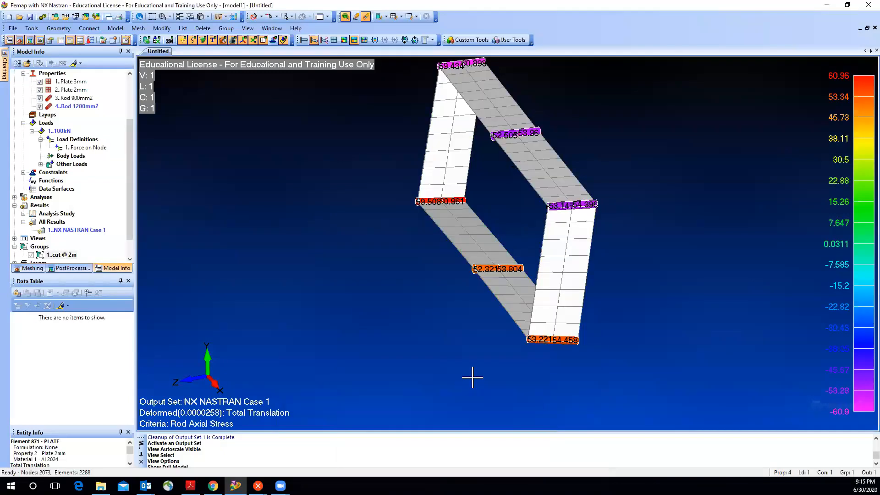